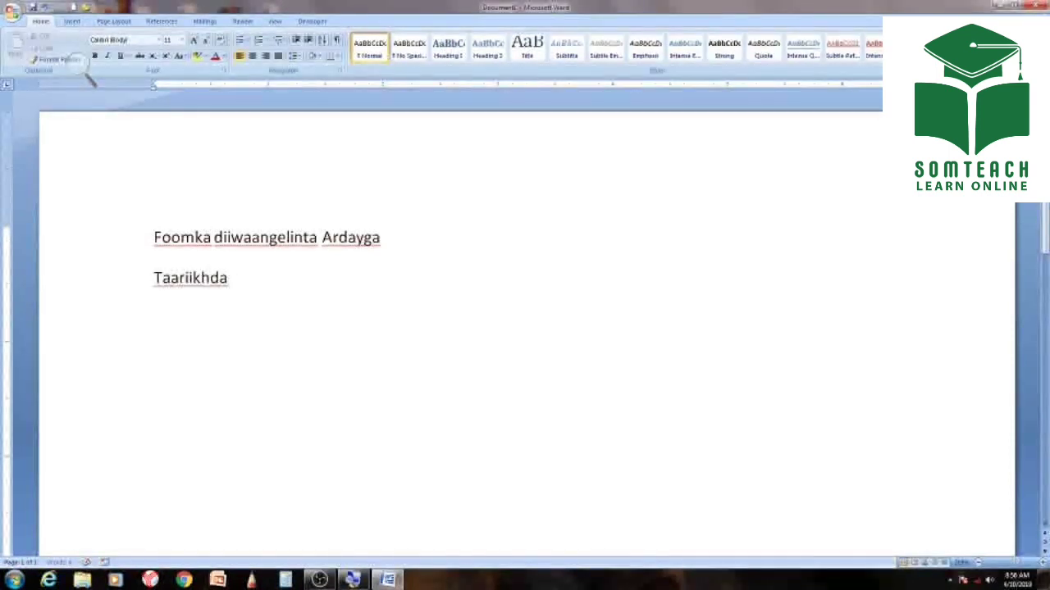
# Add the labels 'Macluumaadka Ardayga' and 'Magaca oo buuxa:' on new lines below Taariikhda
pyautogui.press('Return')
pyautogui.write('Macluuma')
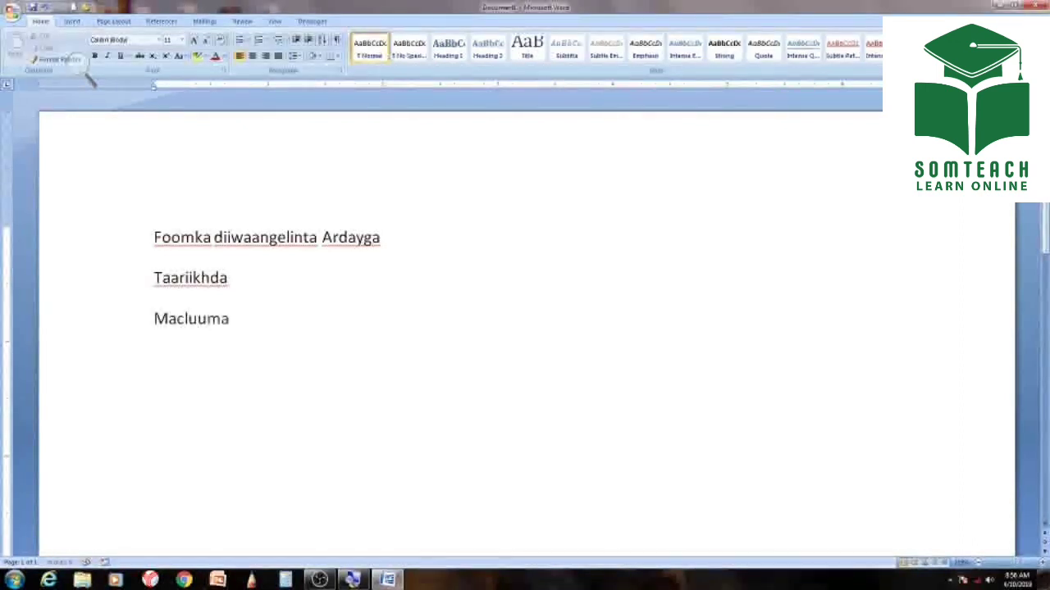
pyautogui.write('adka Ar day')
pyautogui.press('BackSpace')
pyautogui.press('BackSpace')
pyautogui.press('BackSpace')
pyautogui.write('dayga')
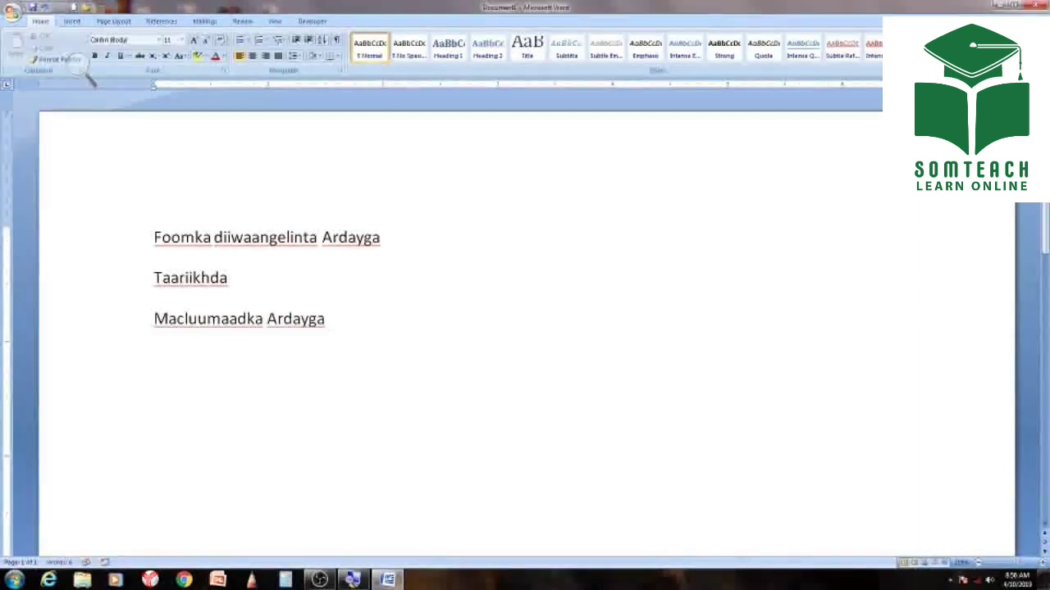
pyautogui.press('Return')
pyautogui.write('Magaca oo bu')
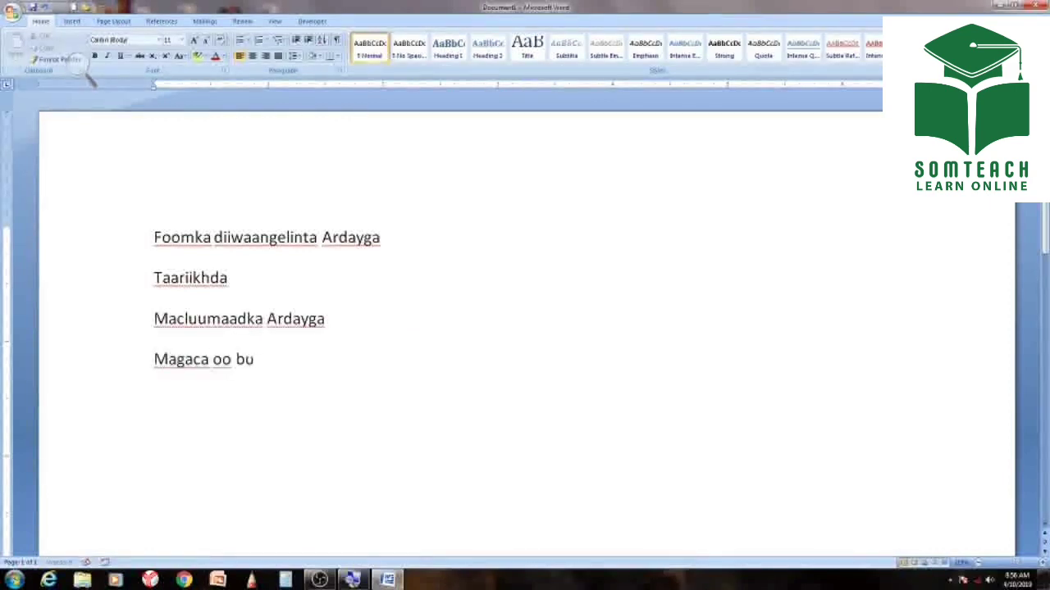
pyautogui.write('uxa:')
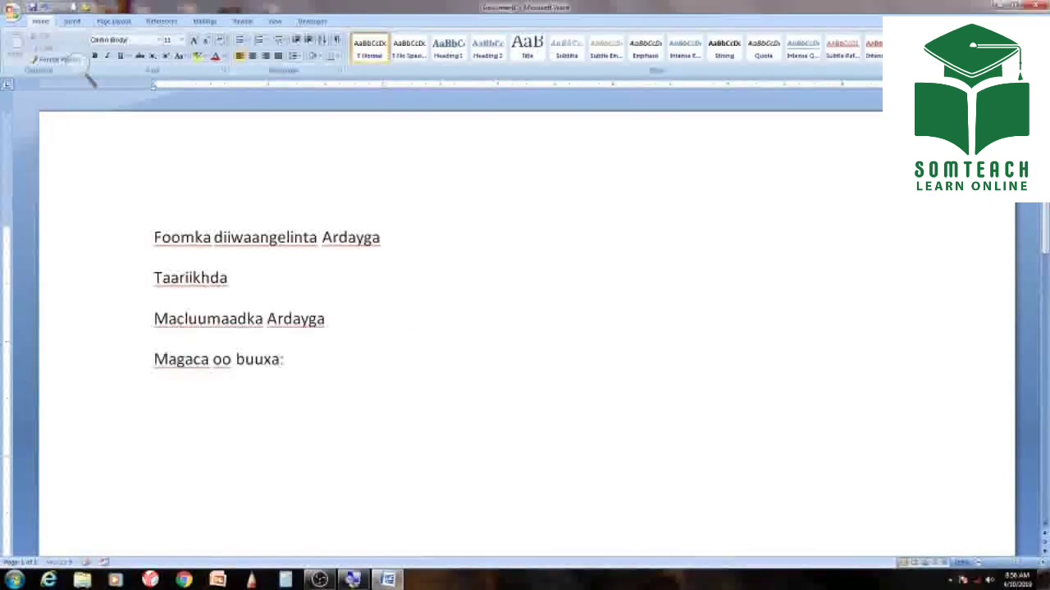
# Add the labels 'Magaalada:', 'Dalka', 'Da'da' and 'Yaa mas'uul kaa ah' on the following lines
pyautogui.press('Return')
pyautogui.write('M')
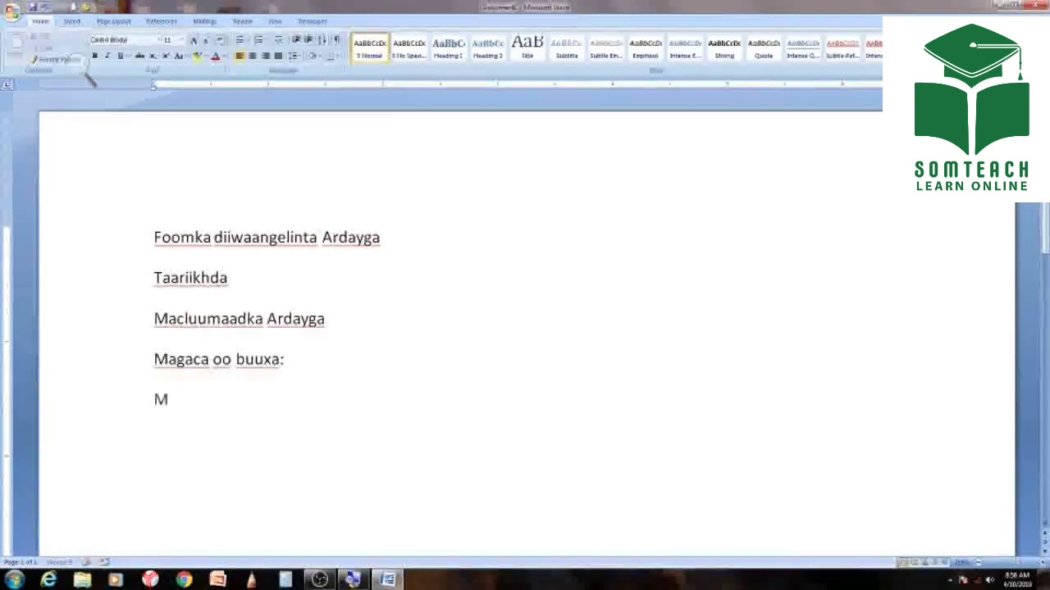
pyautogui.write('agaalada: Dalka')
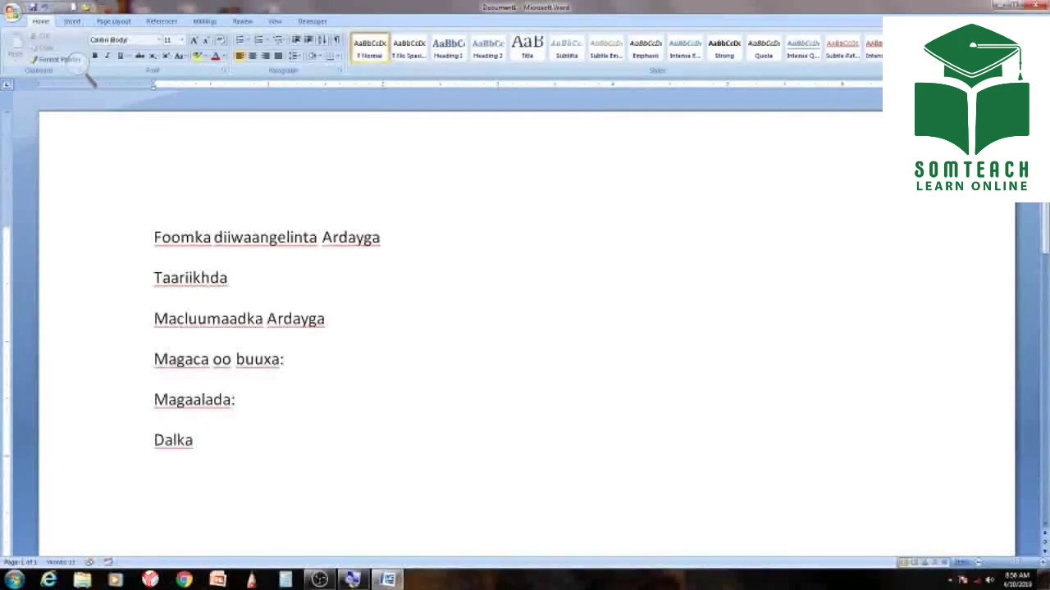
pyautogui.press('Return')
pyautogui.write("Da'da")
pyautogui.press('Return')
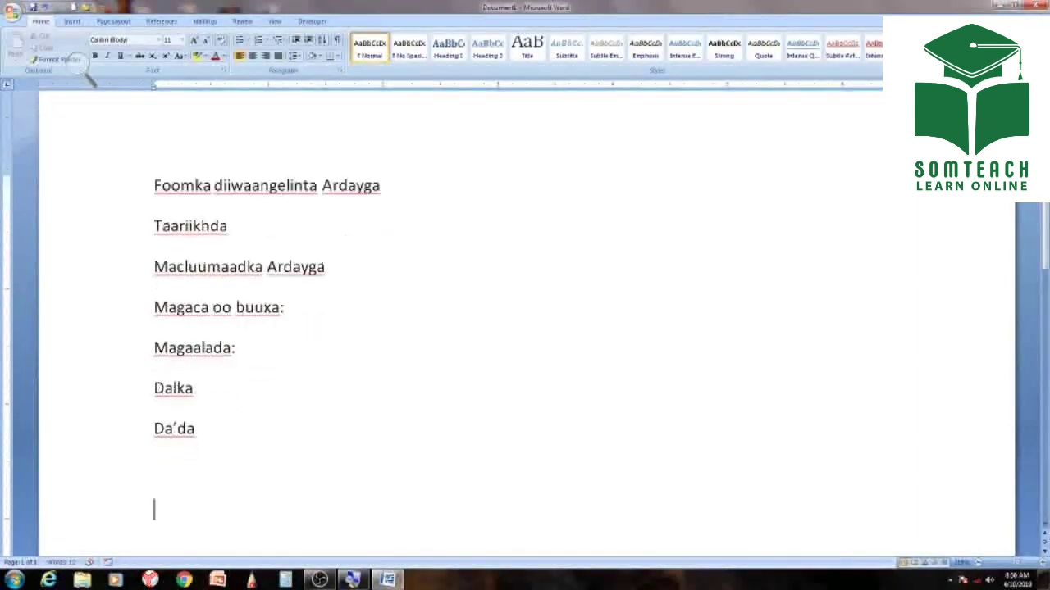
pyautogui.write("Yaa mas'uul kaa ah")
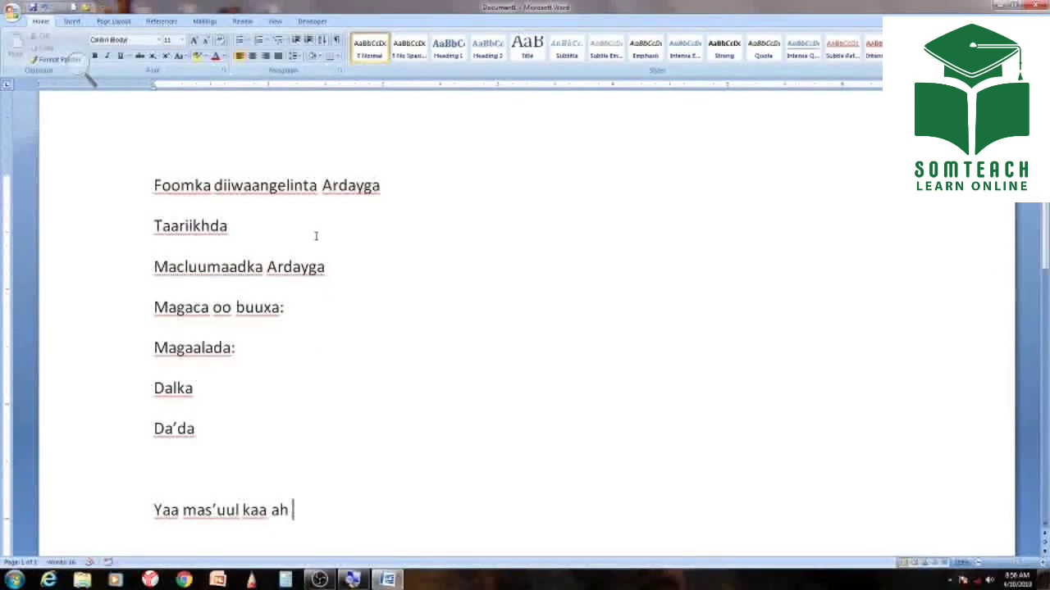
pyautogui.scroll(2, 316, 235)
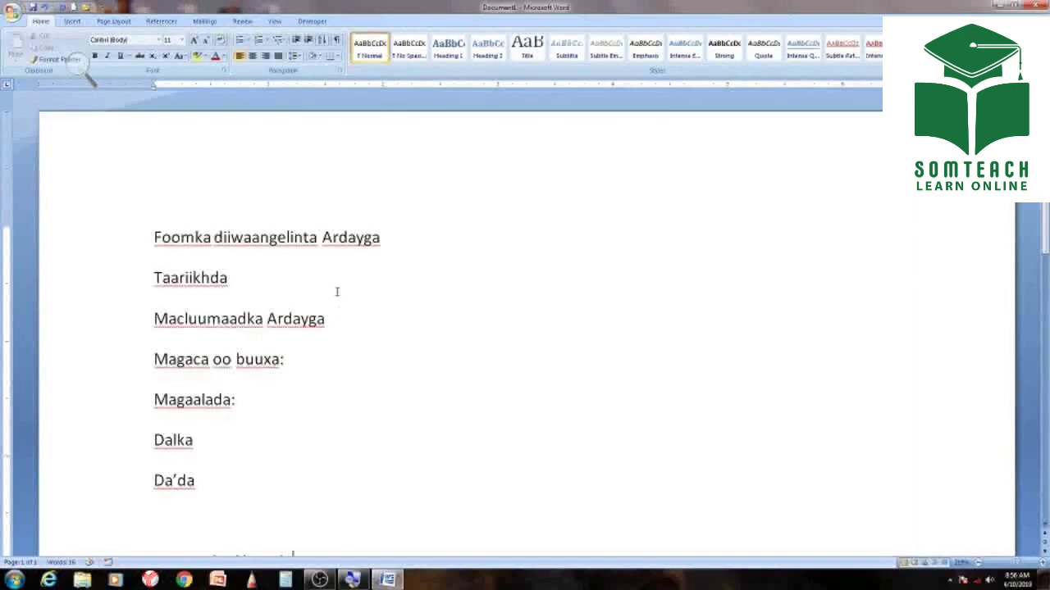
pyautogui.scroll(-2, 336, 291)
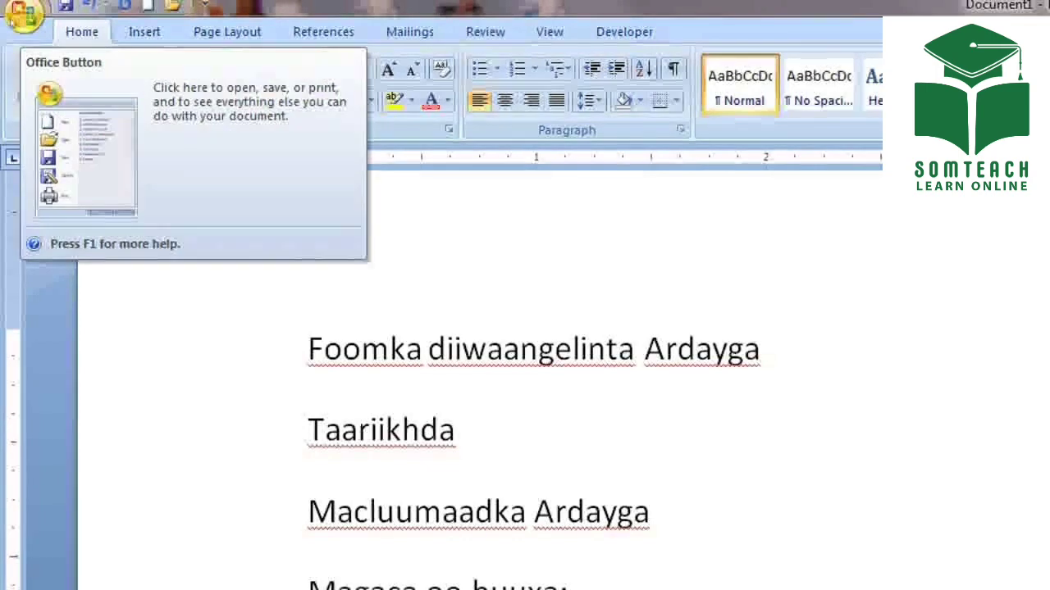
# Enable 'Show Developer tab in the Ribbon' under Popular in Word Options
pyautogui.click(23, 15)
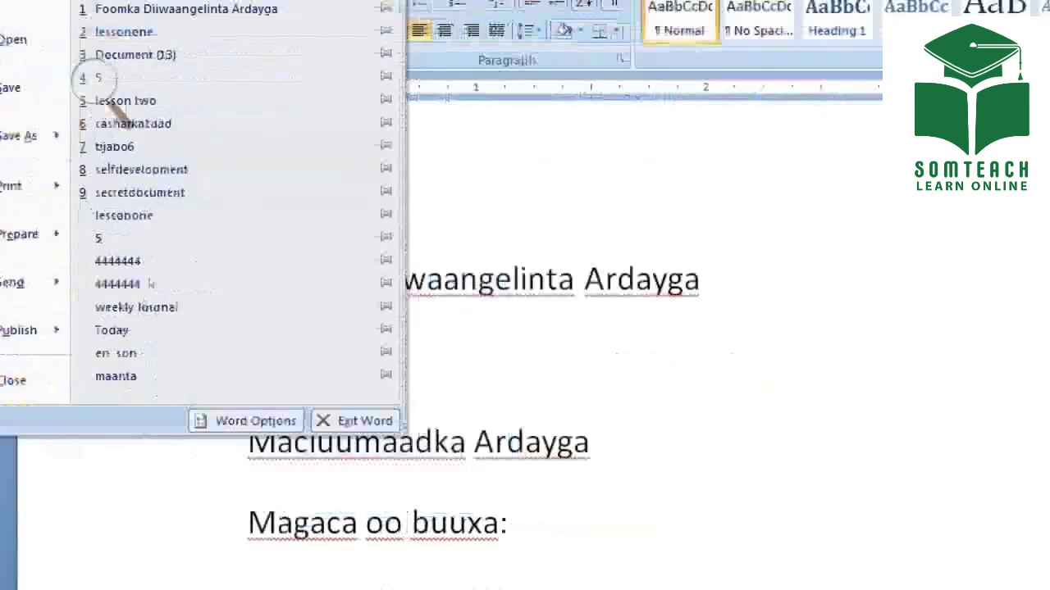
pyautogui.click(255, 421)
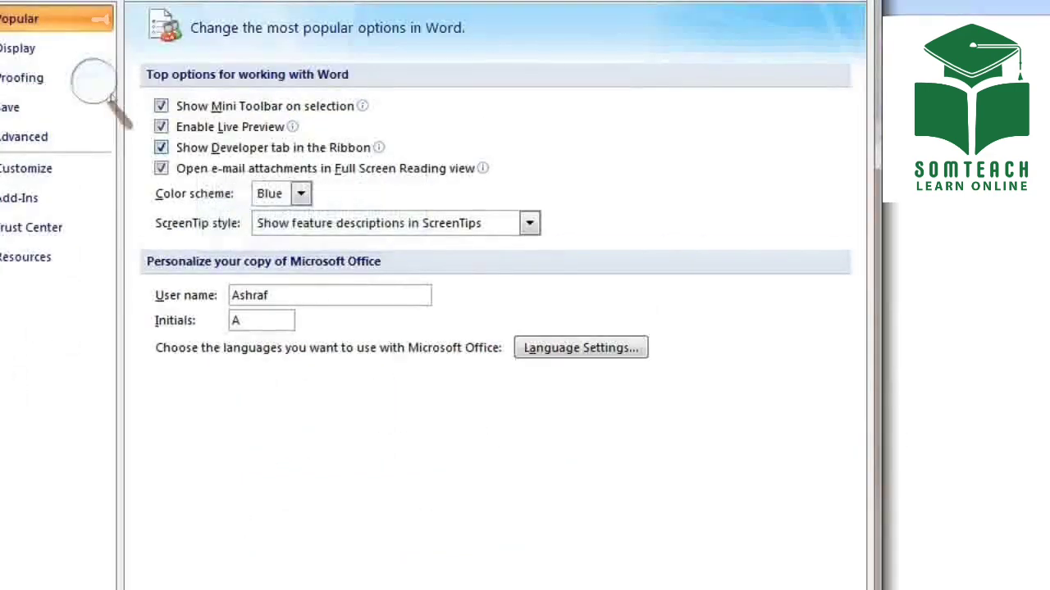
pyautogui.click(161, 148)
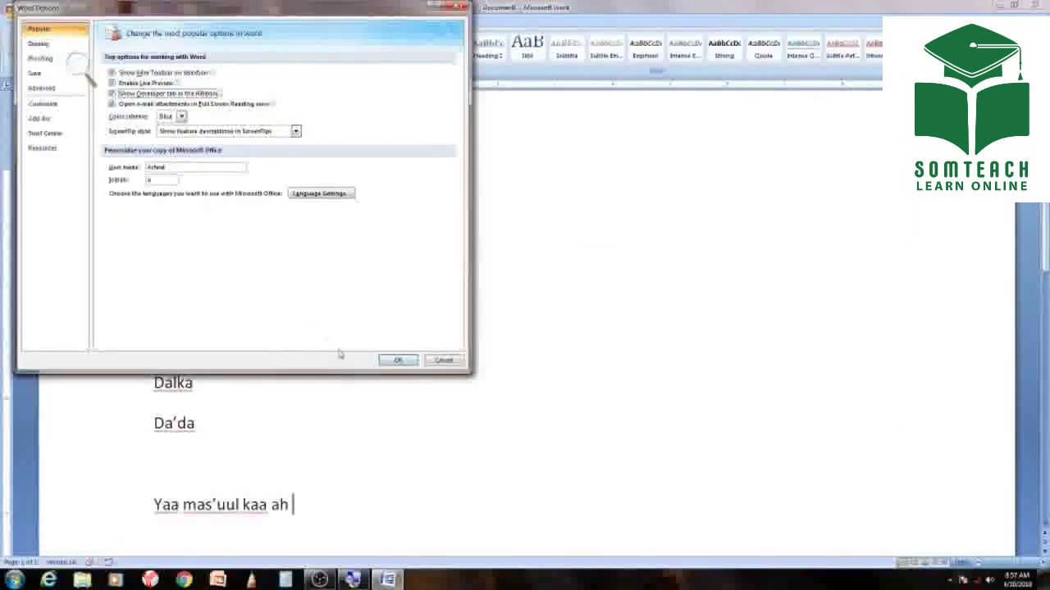
pyautogui.click(382, 362)
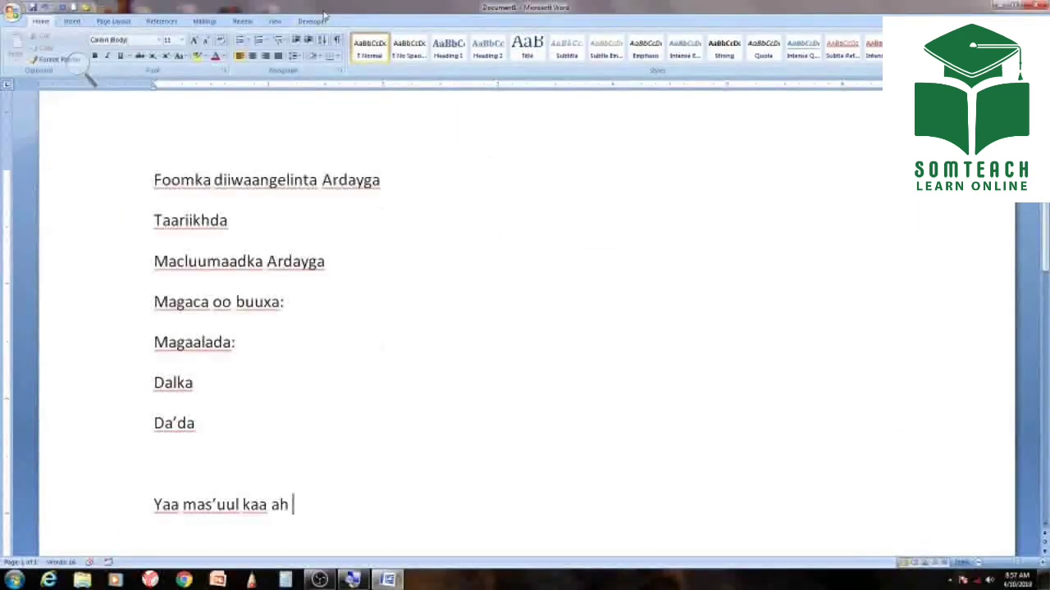
# Insert a Date Picker content control after Taariikhda: from the Developer tab
pyautogui.click(230, 220)
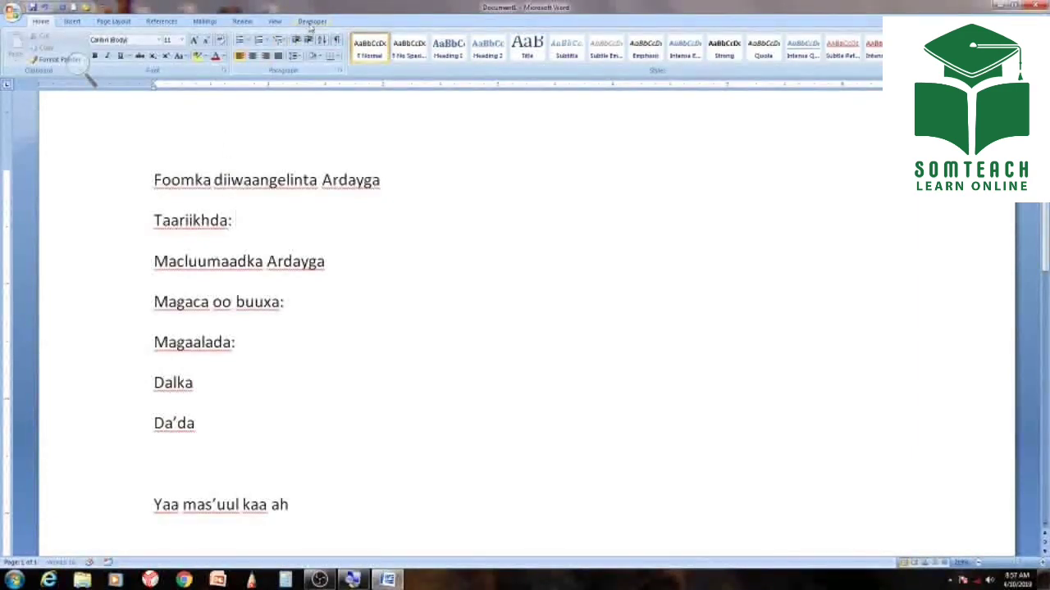
pyautogui.click(310, 24)
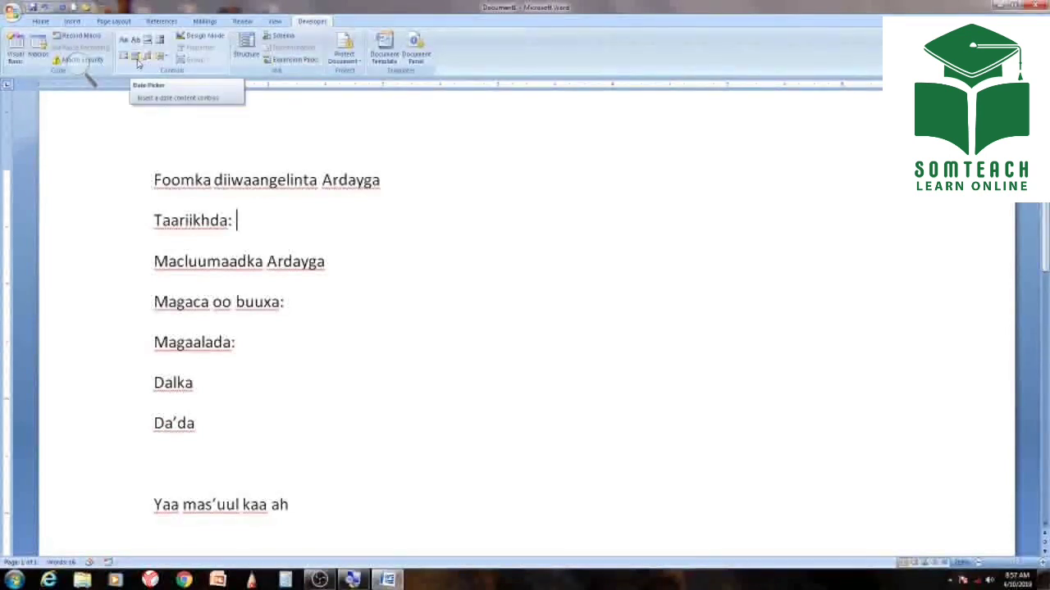
pyautogui.click(138, 62)
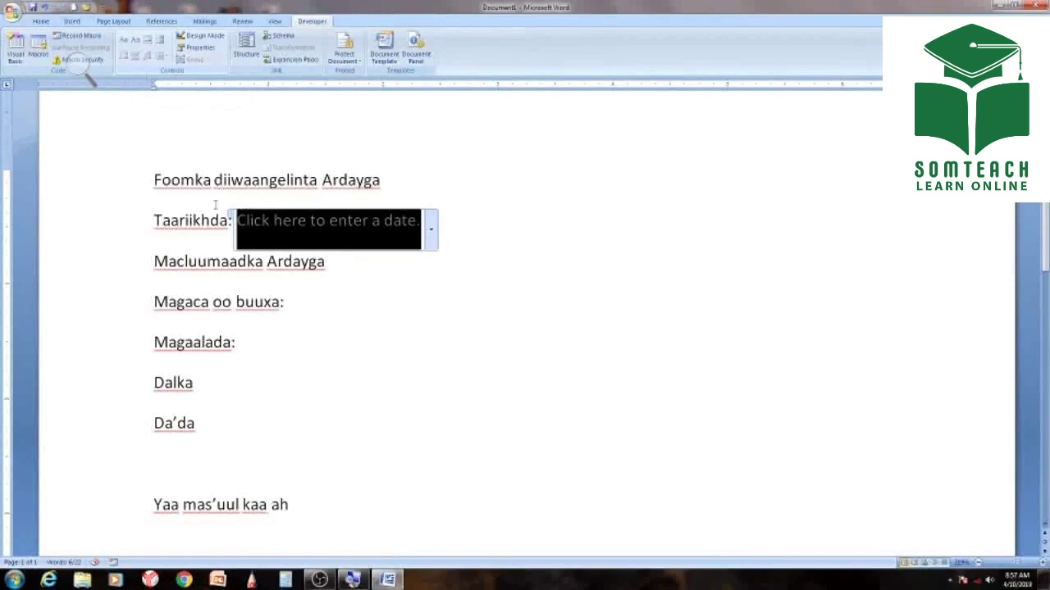
pyautogui.click(287, 312)
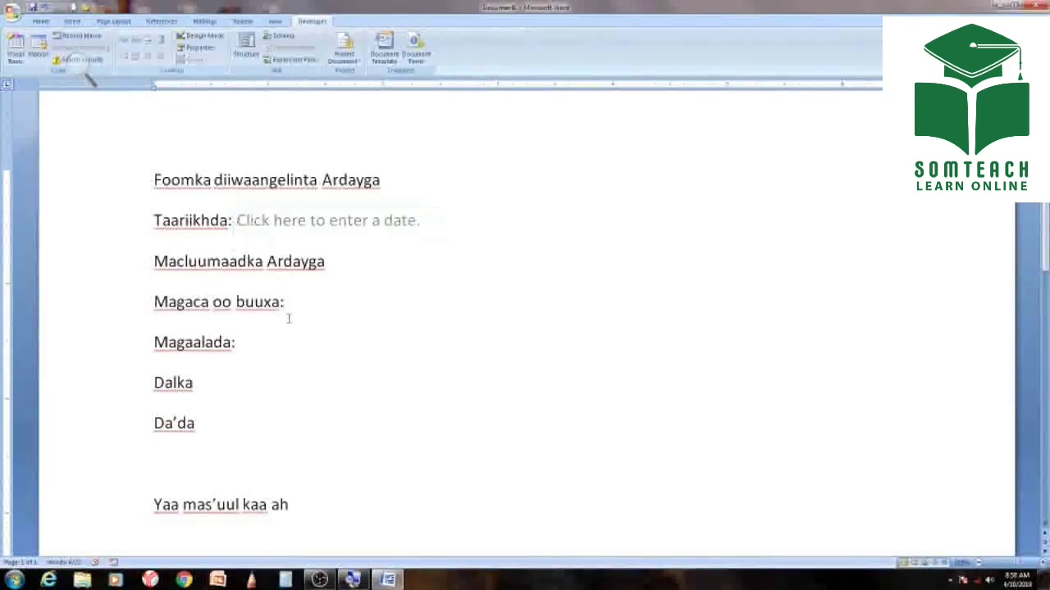
# Select the whole date picker control and switch on Design Mode
pyautogui.click(241, 225)
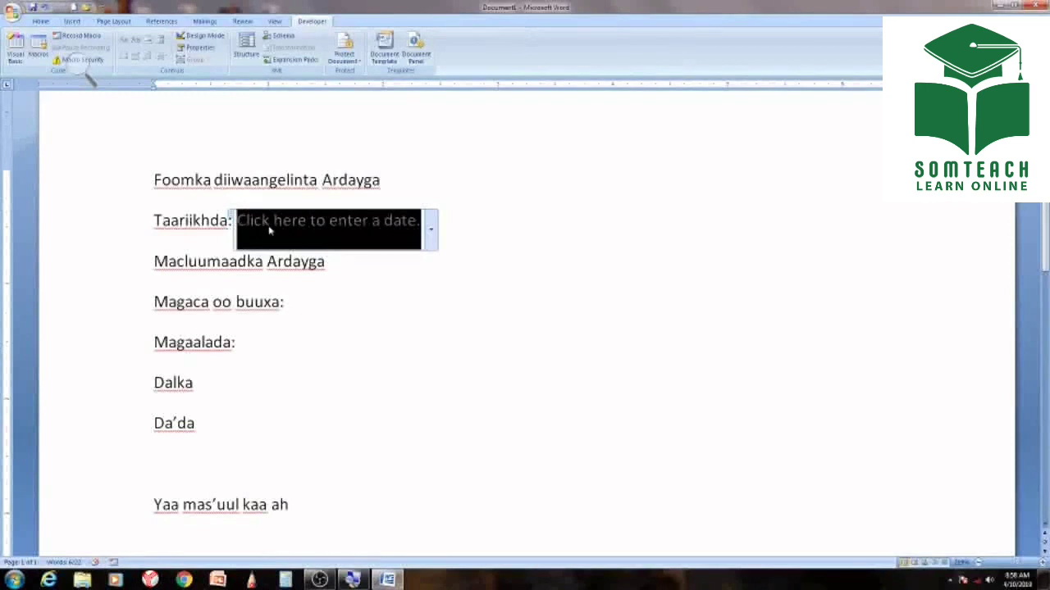
pyautogui.click(344, 341)
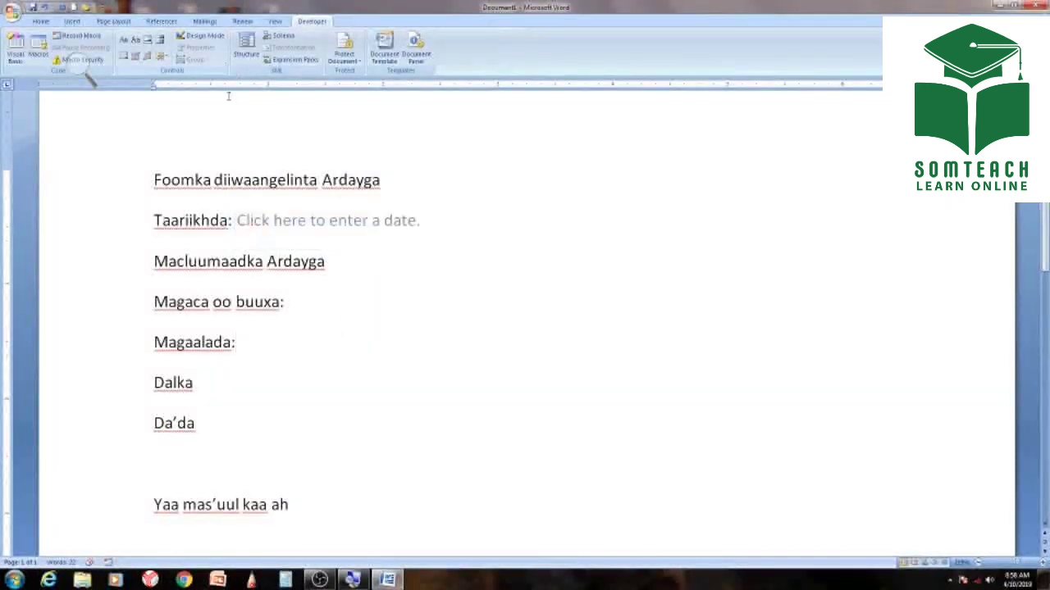
pyautogui.click(293, 219)
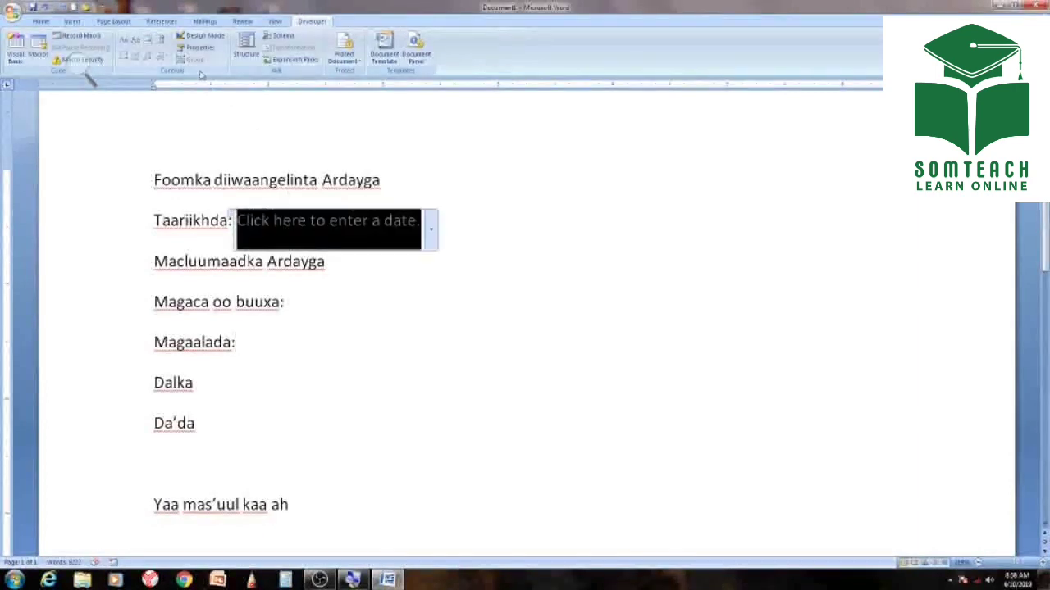
pyautogui.click(199, 36)
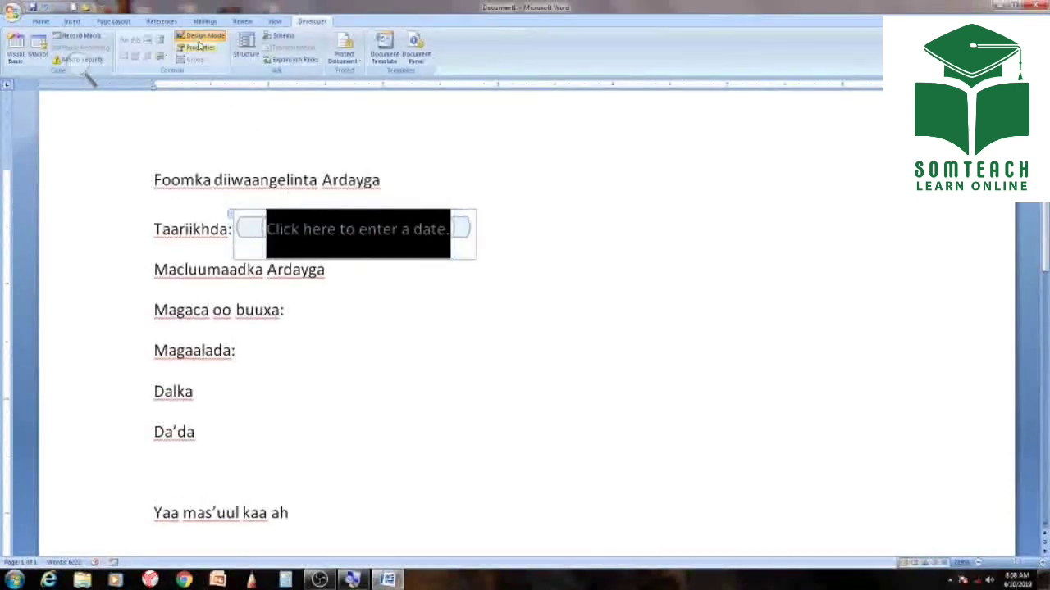
# Replace the date picker's placeholder text with 'Fadlan taariikhda ka dooro.'
pyautogui.click(308, 236)
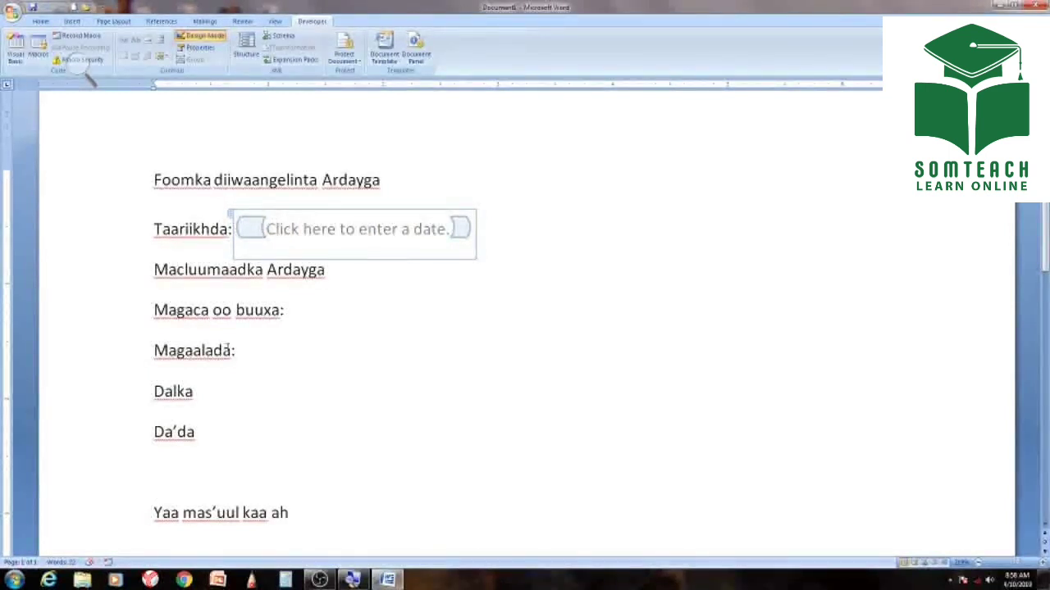
pyautogui.moveTo(266, 230); pyautogui.dragTo(391, 230)
pyautogui.hotkey('shift', 'Right')
pyautogui.hotkey('shift', 'Right')
pyautogui.hotkey('shift', 'Right')
pyautogui.hotkey('shift', 'Right')
pyautogui.hotkey('shift', 'Right')
pyautogui.hotkey('shift', 'Right')
pyautogui.hotkey('shift', 'Right')
pyautogui.hotkey('shift', 'Right')
pyautogui.hotkey('shift', 'Right')
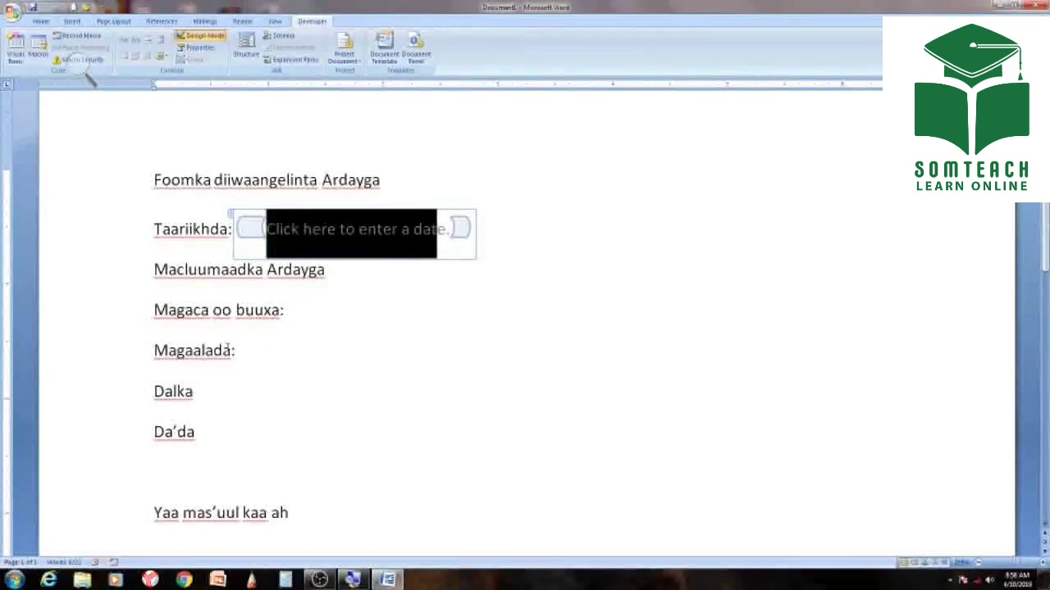
pyautogui.write('Fad')
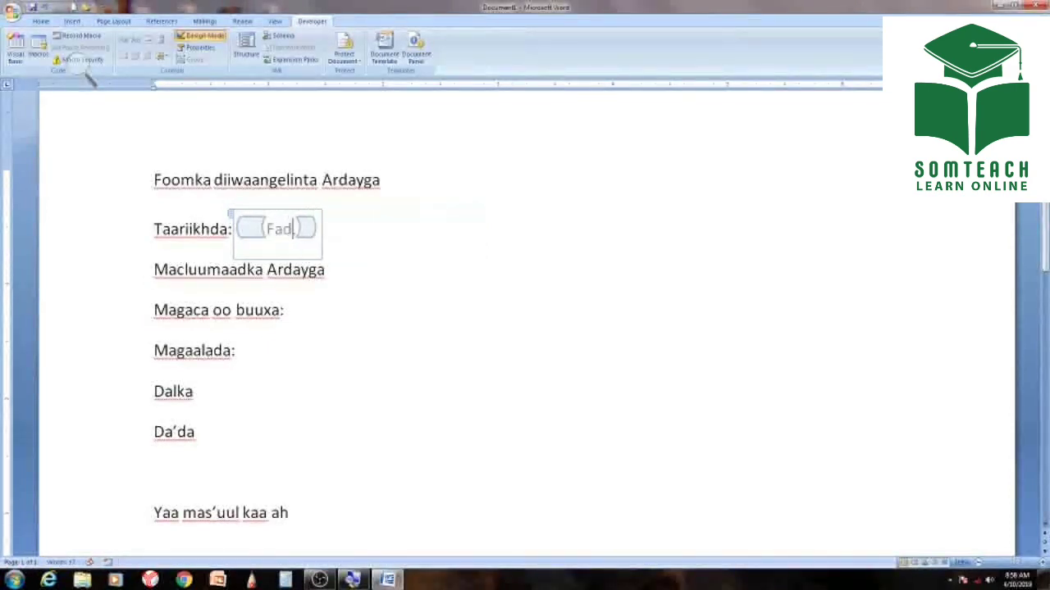
pyautogui.write('lan taarii')
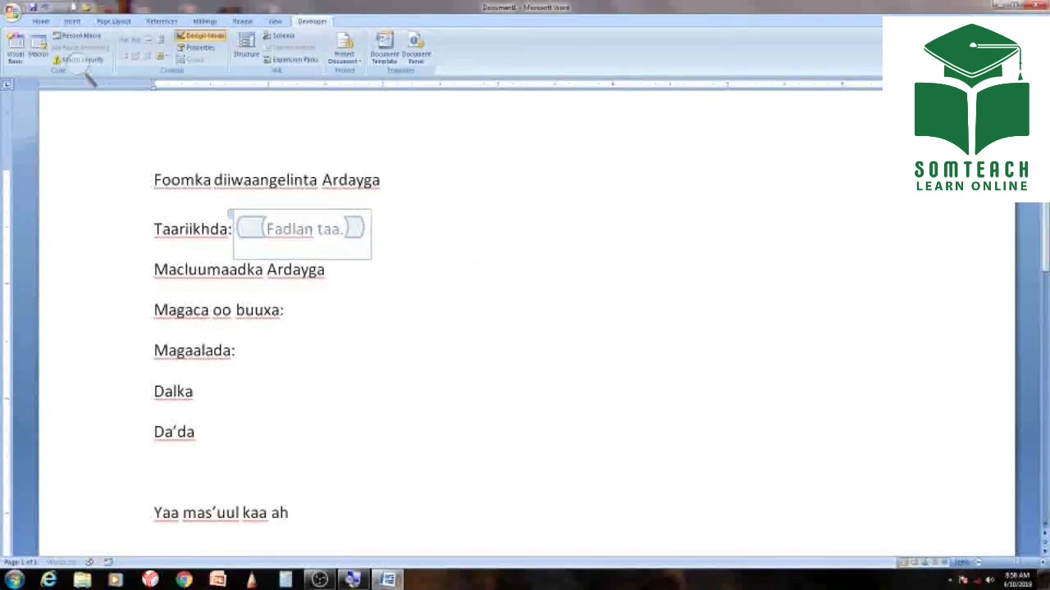
pyautogui.write('khda ka ')
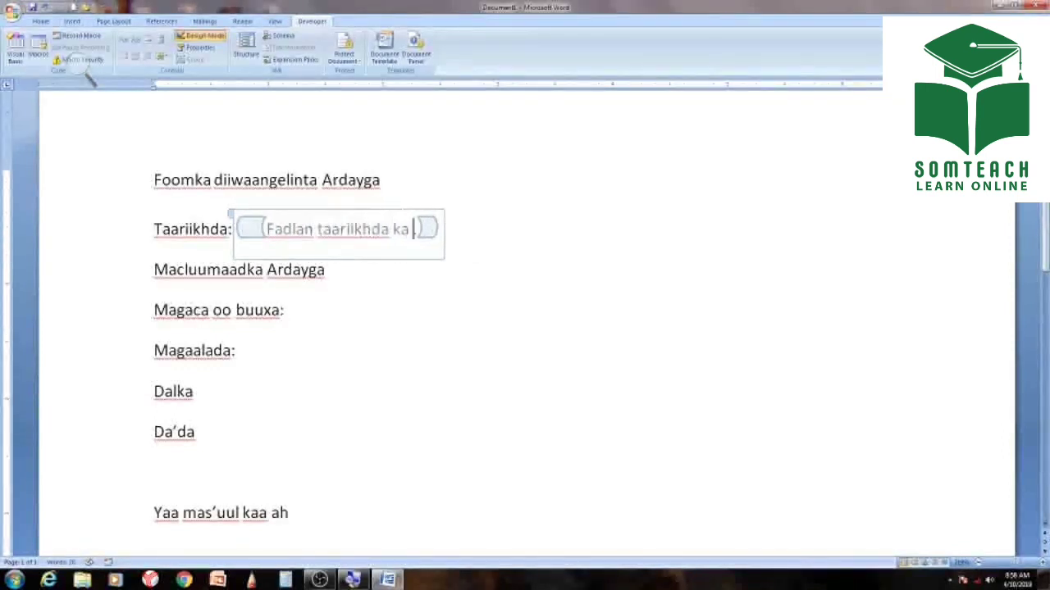
pyautogui.write('dooro.')
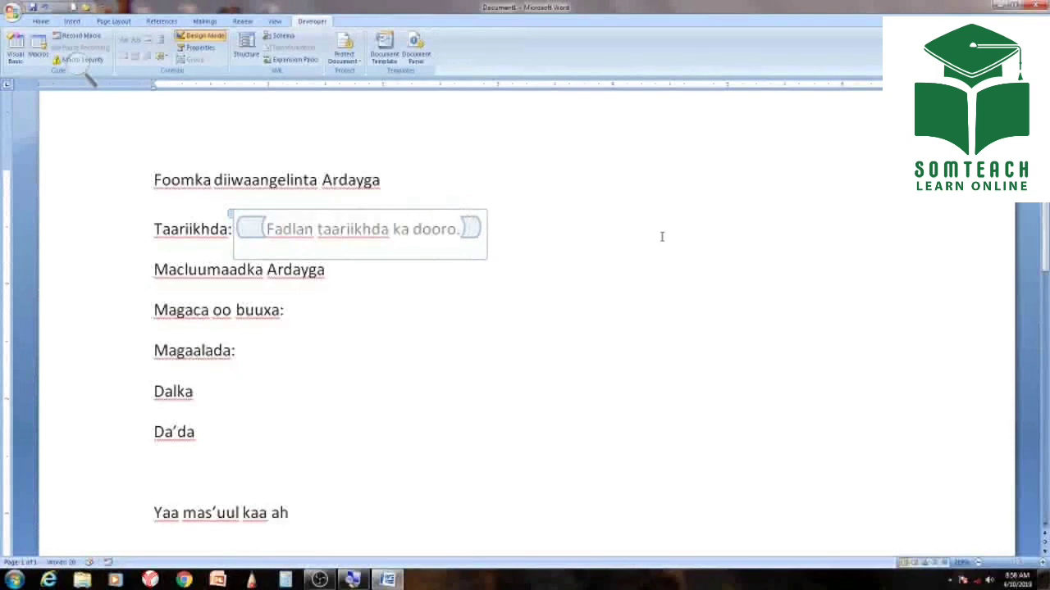
pyautogui.click(661, 237)
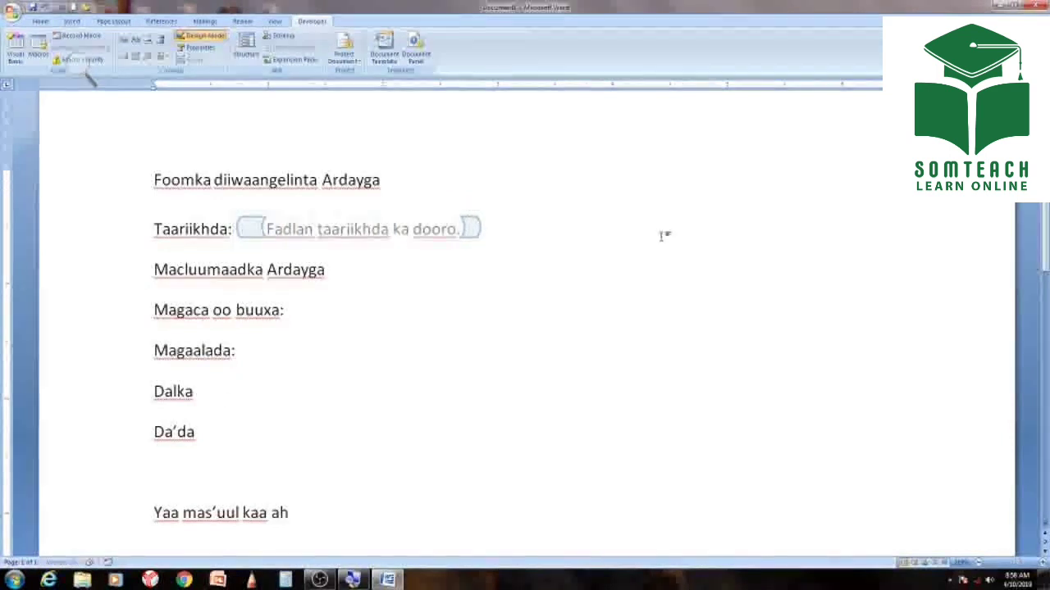
pyautogui.click(410, 228)
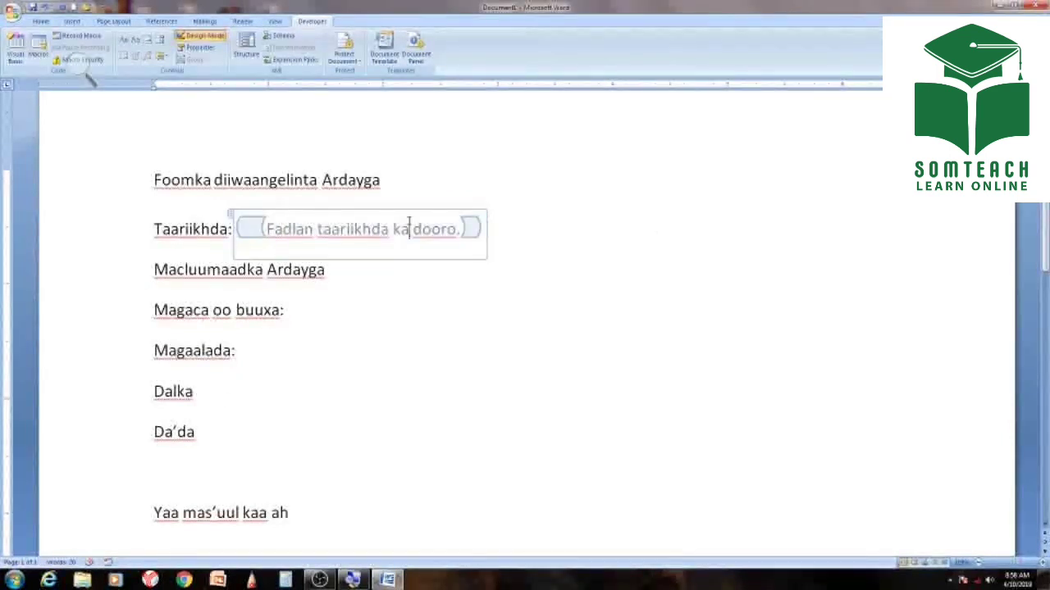
pyautogui.click(451, 238)
# Set the date picker's Title to 'Taariikhda:' in its Content Control Properties
pyautogui.click(200, 50)
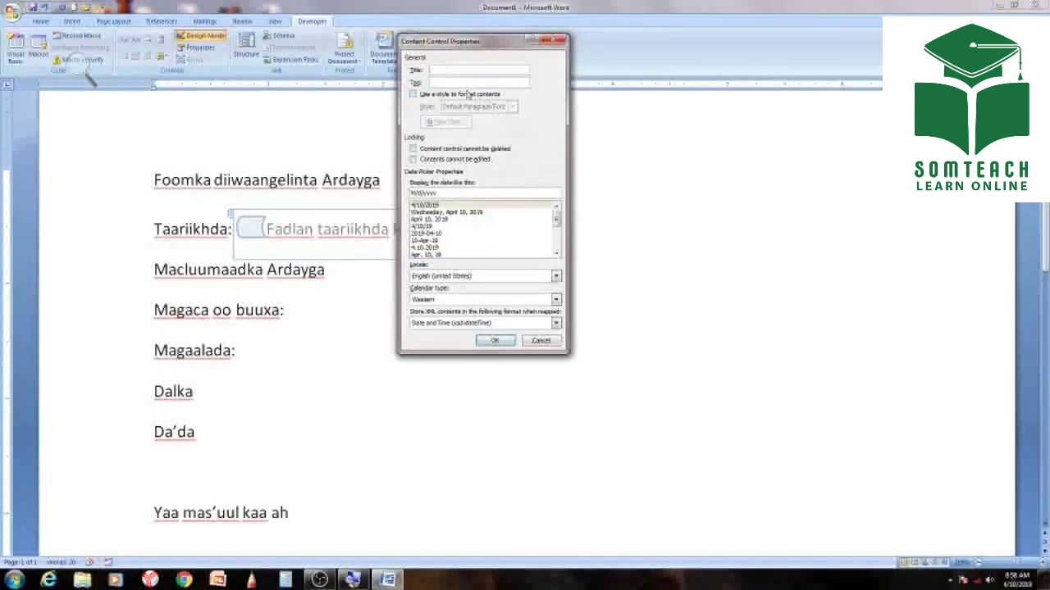
pyautogui.write('Taariikhda:')
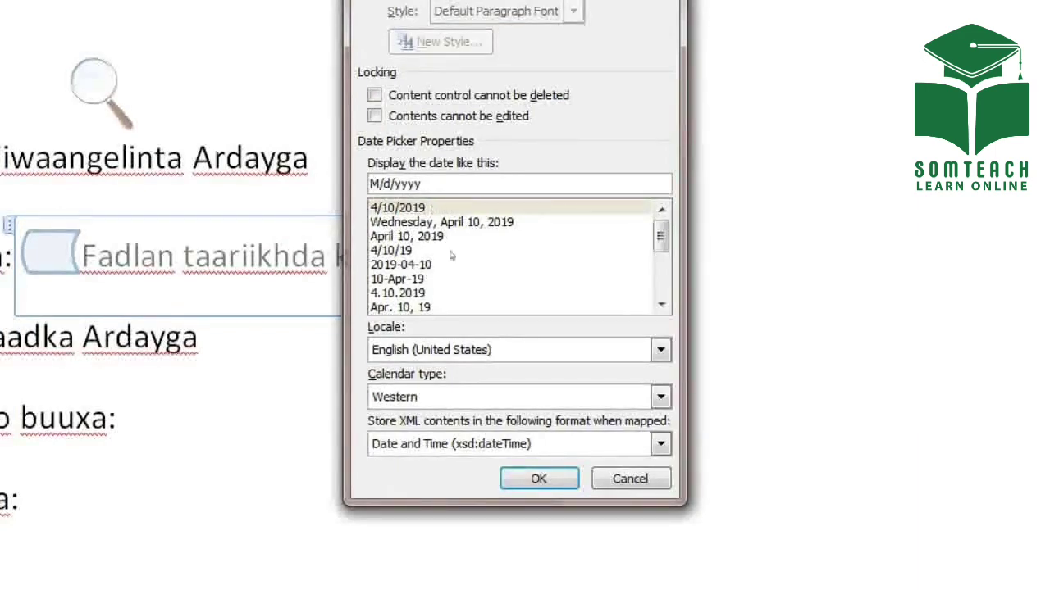
pyautogui.press('Return')
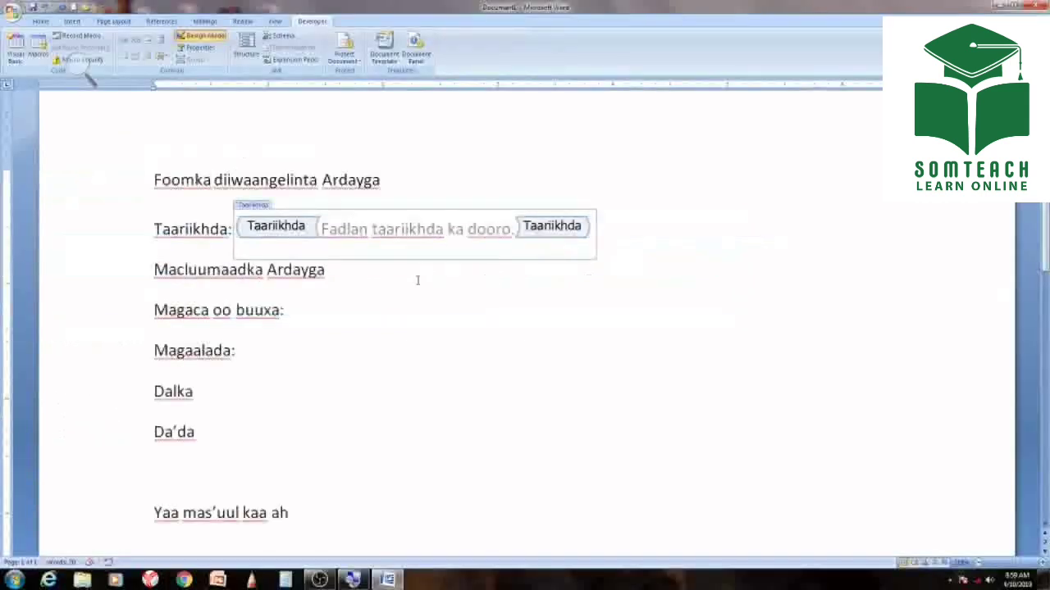
pyautogui.click(348, 284)
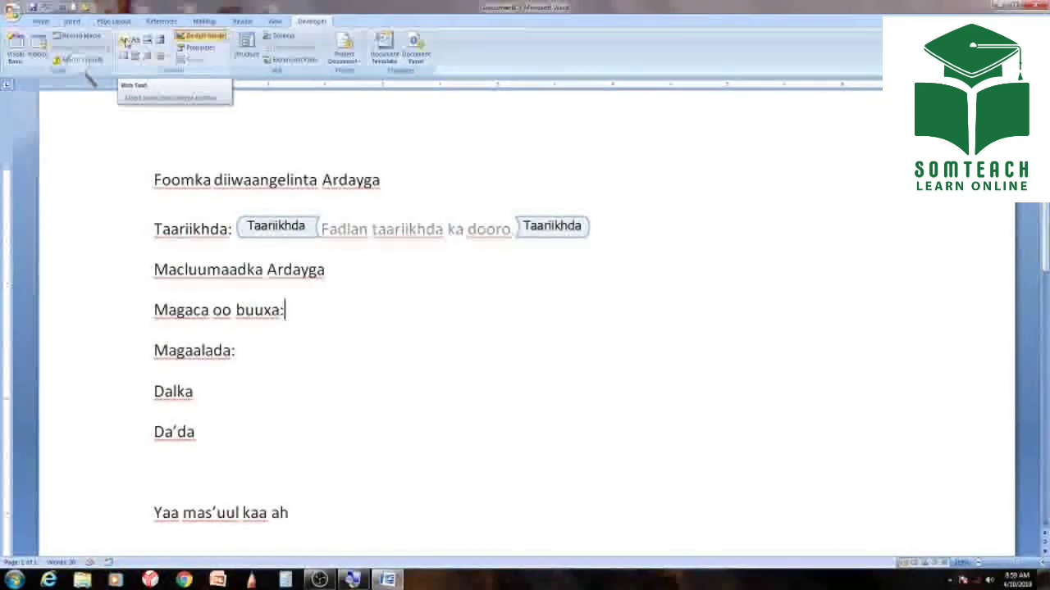
# Insert a Rich Text control after Magaca oo buuxa: with the prompt 'Fadlan ku qor magaca oo buuxa'
pyautogui.click(125, 41)
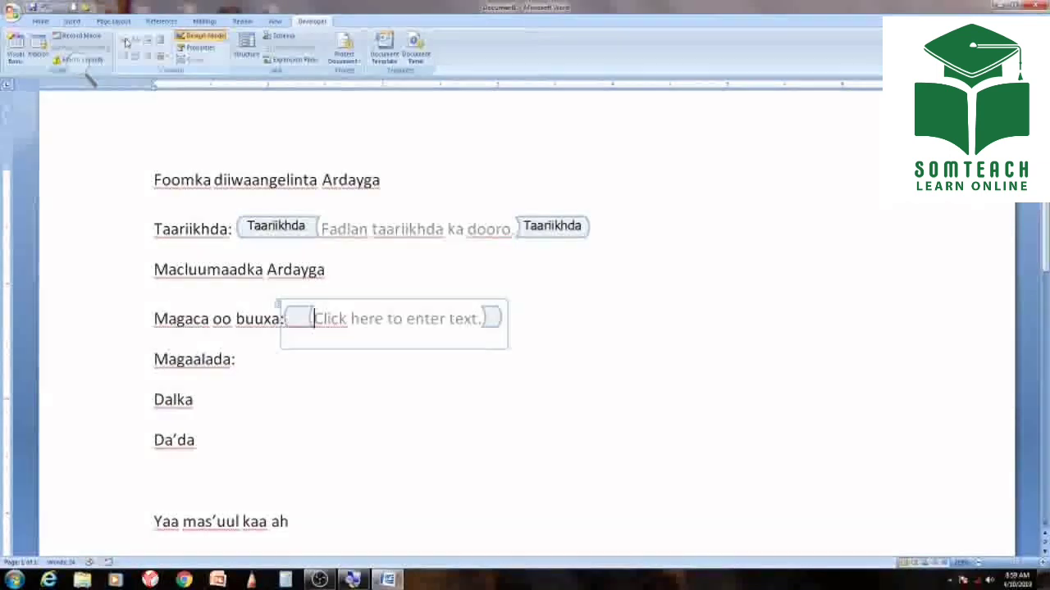
pyautogui.press('Delete')
pyautogui.press('Delete')
pyautogui.press('Delete')
pyautogui.press('Delete')
pyautogui.press('Delete')
pyautogui.press('Delete')
pyautogui.press('Delete')
pyautogui.press('Delete')
pyautogui.press('Delete')
pyautogui.press('Delete')
pyautogui.press('Delete')
pyautogui.press('Delete')
pyautogui.press('Delete')
pyautogui.press('Delete')
pyautogui.press('Delete')
pyautogui.press('Delete')
pyautogui.press('Delete')
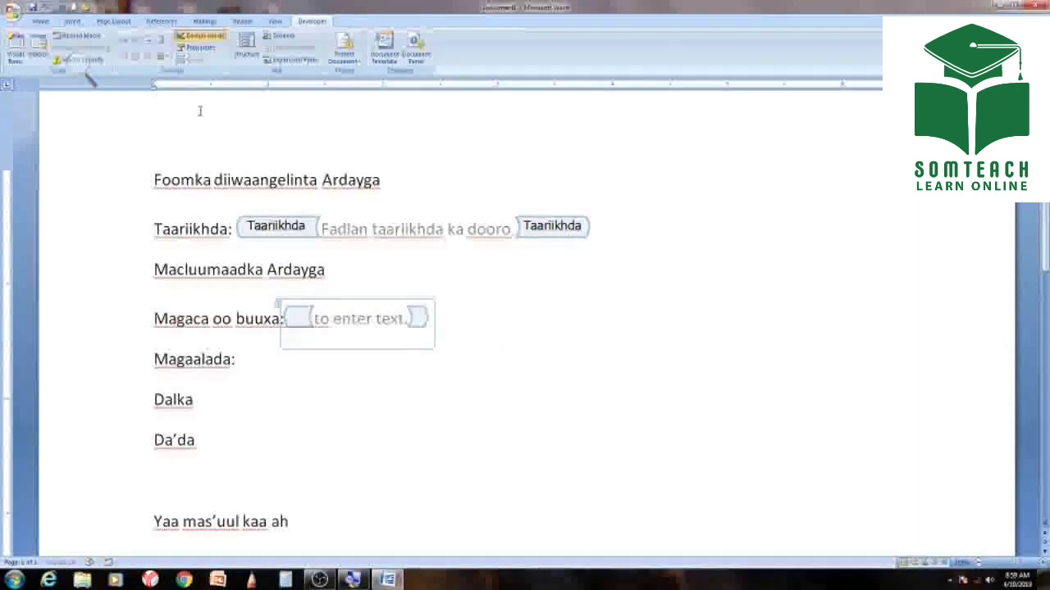
pyautogui.press('Delete')
pyautogui.press('Delete')
pyautogui.press('Delete')
pyautogui.press('Delete')
pyautogui.press('Delete')
pyautogui.press('Delete')
pyautogui.press('Delete')
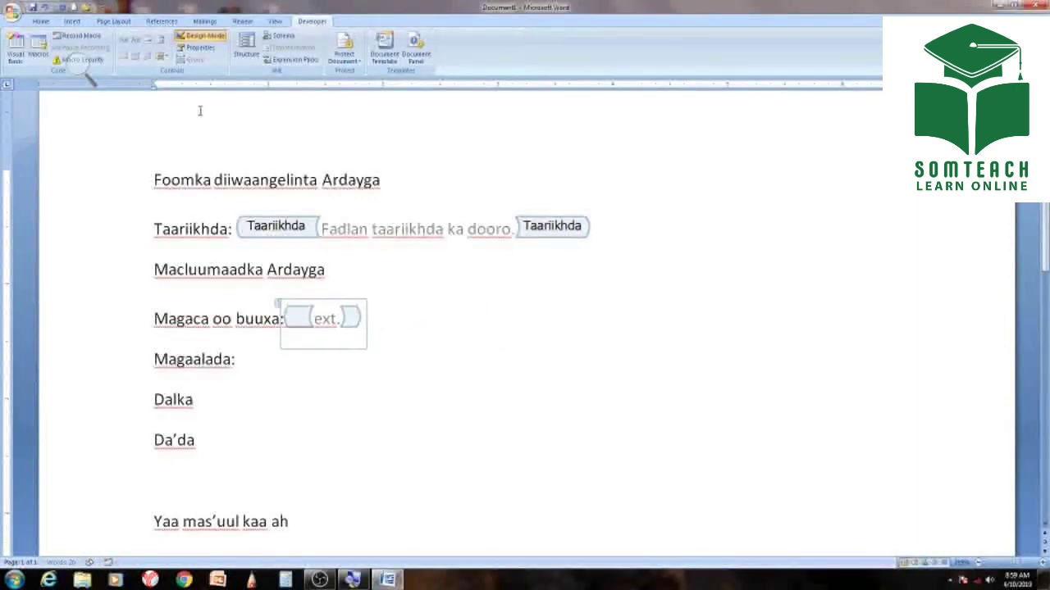
pyautogui.press('Delete')
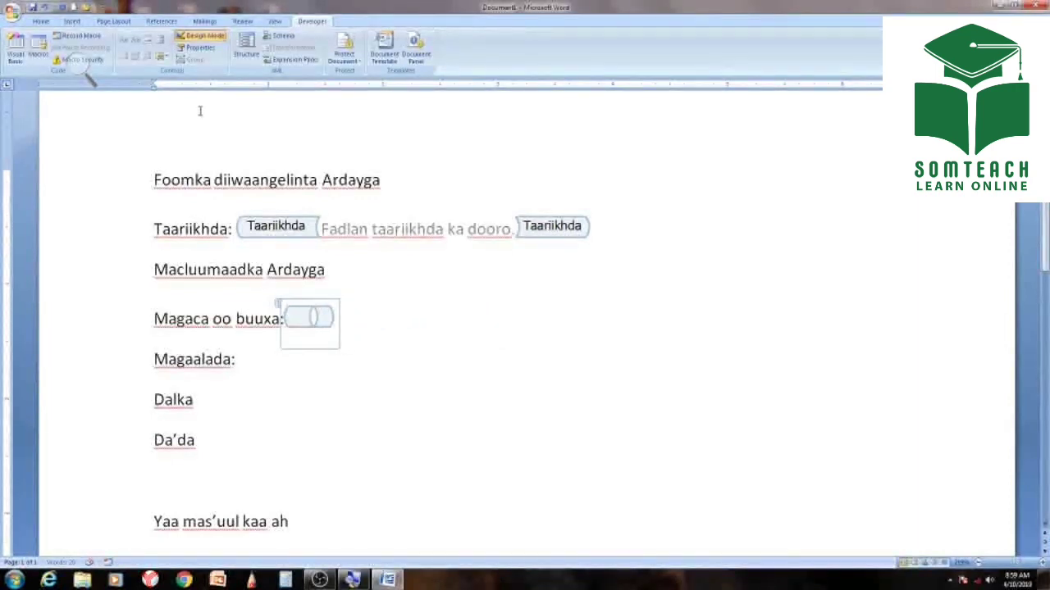
pyautogui.write('Fadlan')
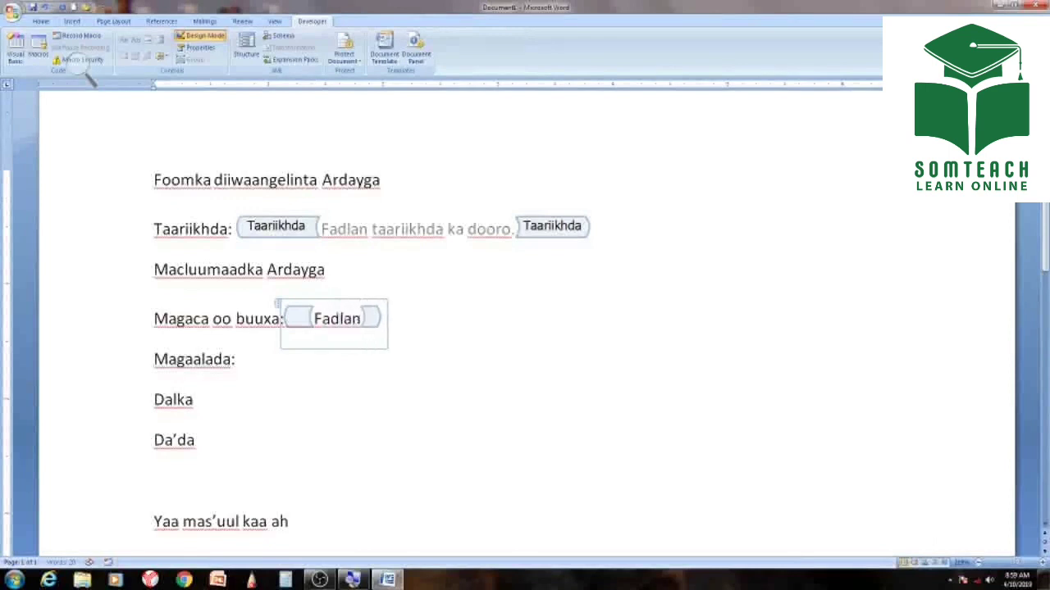
pyautogui.write(' ku qor maga')
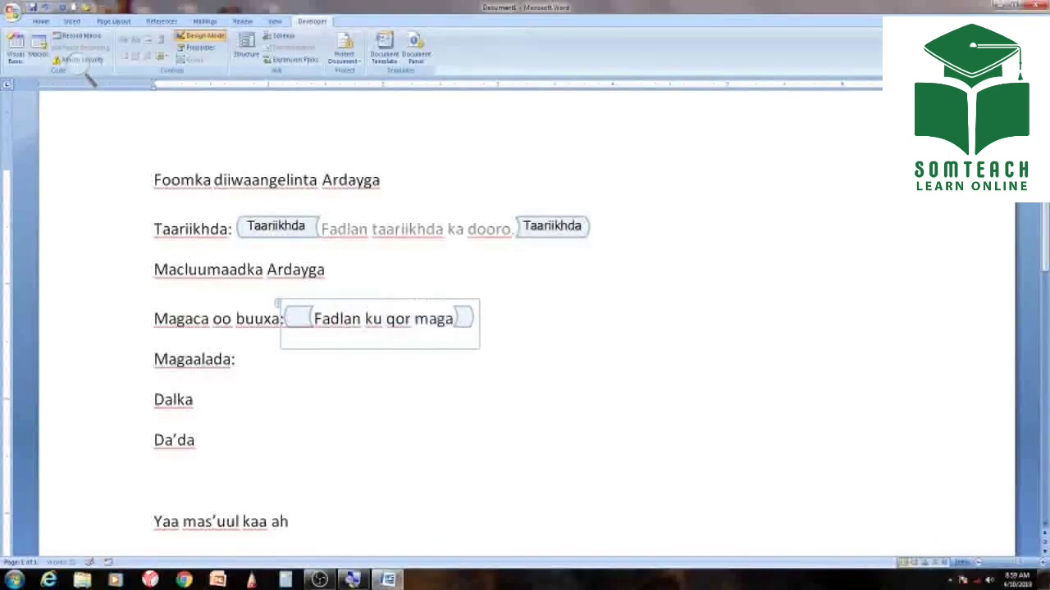
pyautogui.write('ca oo buuxa')
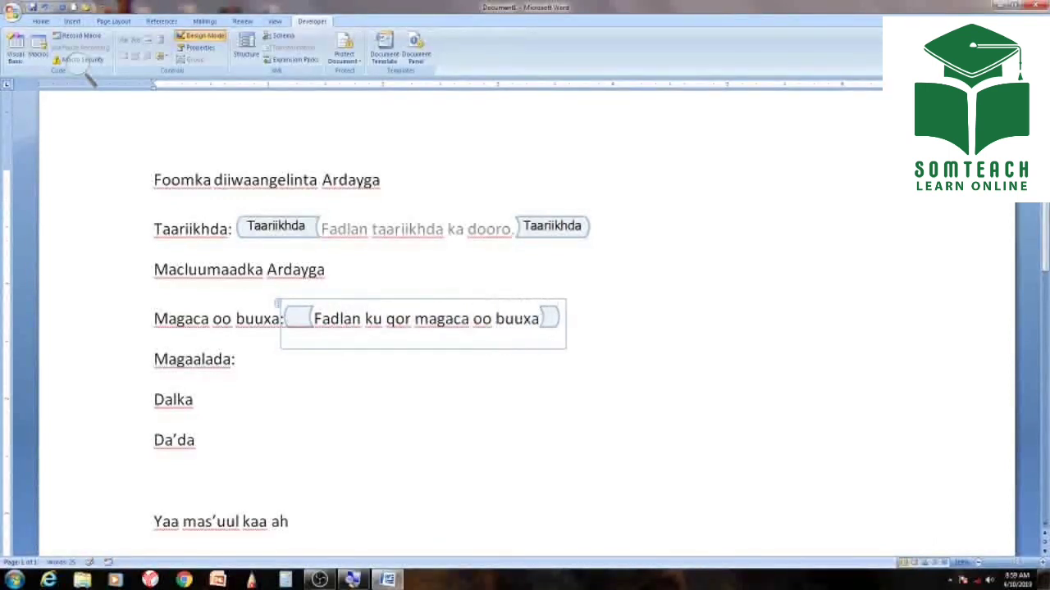
pyautogui.click(255, 365)
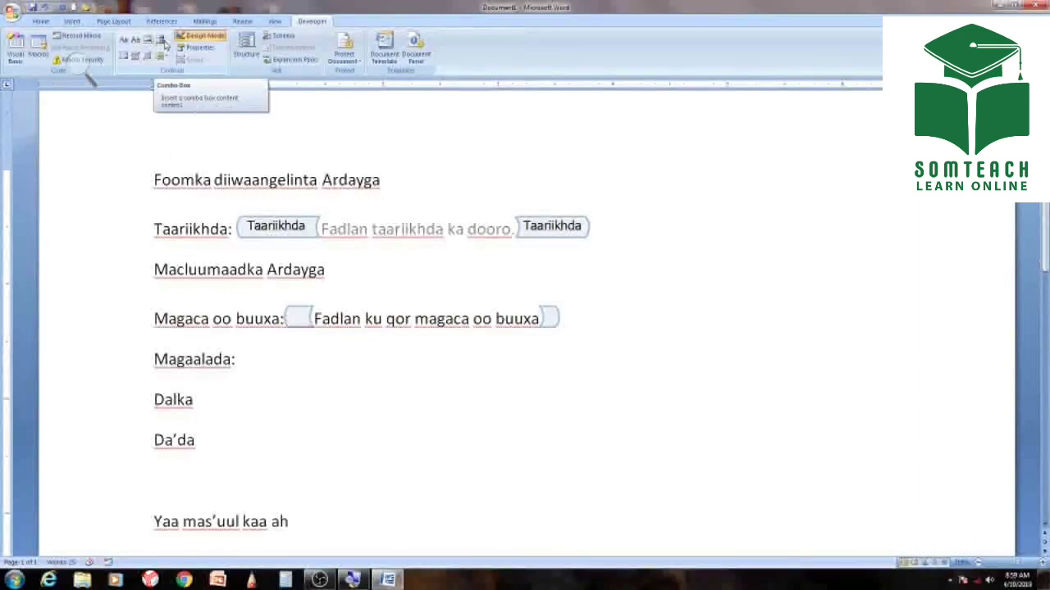
# Insert a Combo Box control after Magaalada: with the prompt 'Magaalada halkan ka xulo'
pyautogui.click(162, 41)
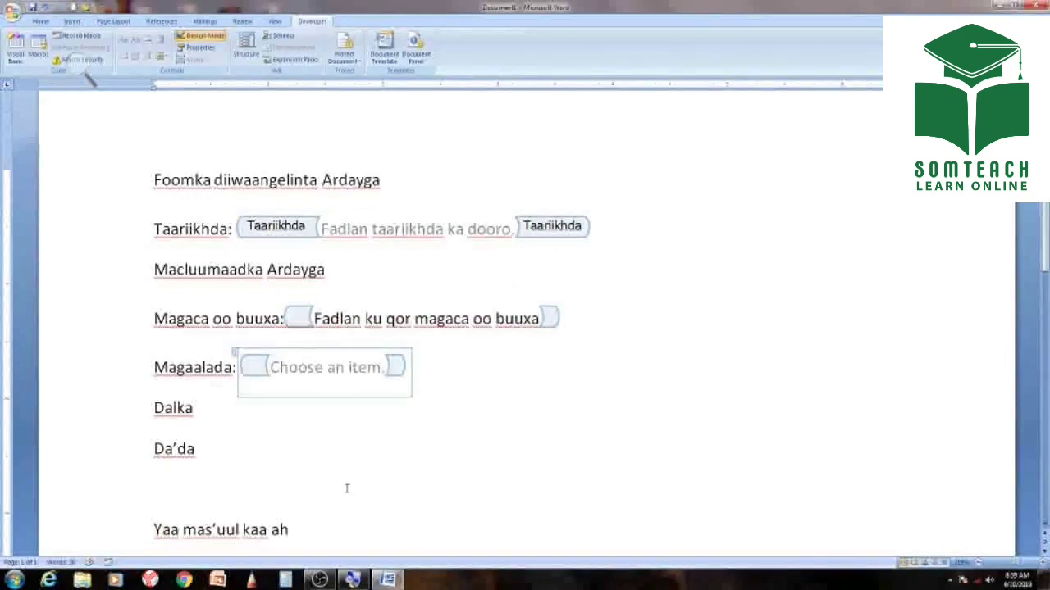
pyautogui.press('Delete')
pyautogui.press('Delete')
pyautogui.press('Delete')
pyautogui.press('Delete')
pyautogui.press('Delete')
pyautogui.press('Delete')
pyautogui.press('Delete')
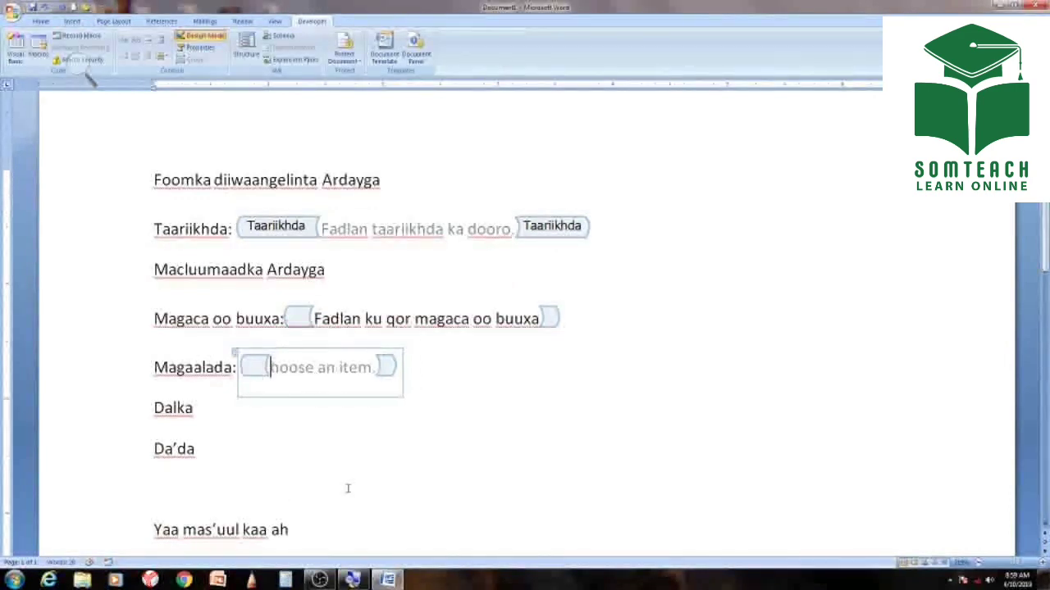
pyautogui.press('Delete')
pyautogui.press('Delete')
pyautogui.press('Delete')
pyautogui.press('Delete')
pyautogui.press('Delete')
pyautogui.press('Delete')
pyautogui.press('Delete')
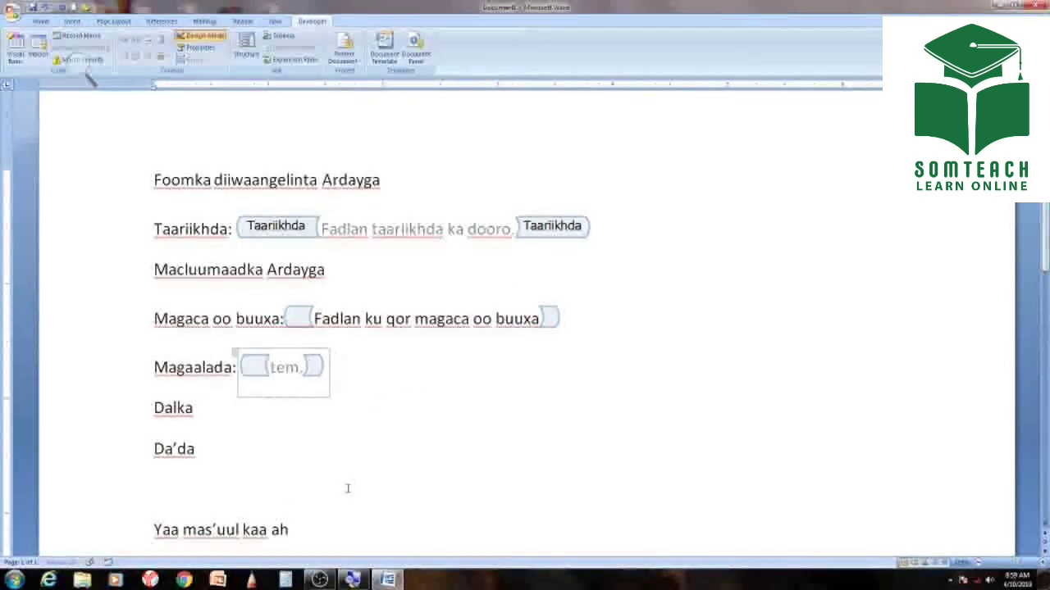
pyautogui.write('Magaalada ha')
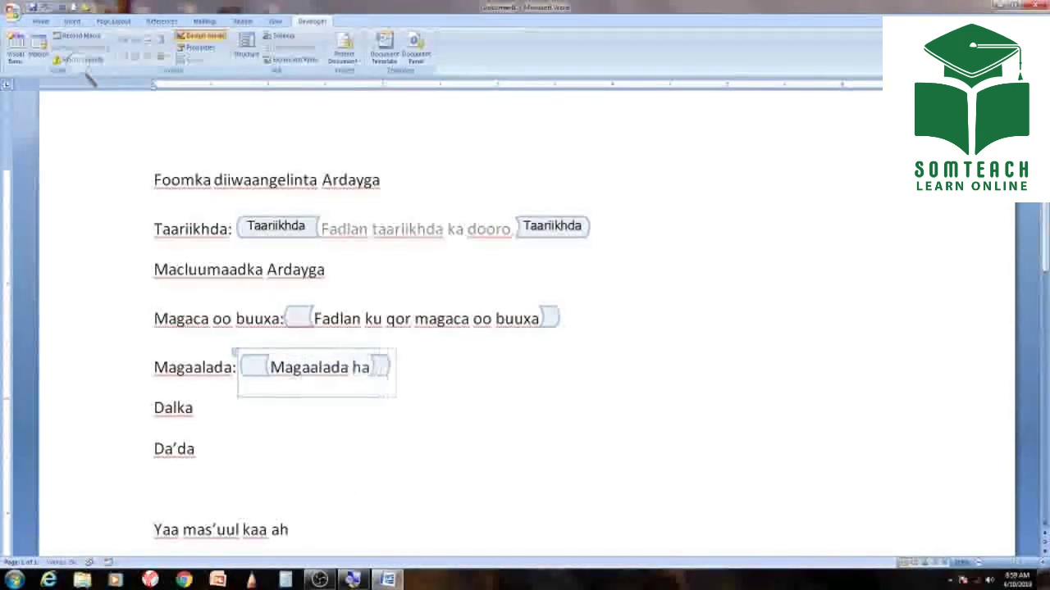
pyautogui.write('lkan ka xulo')
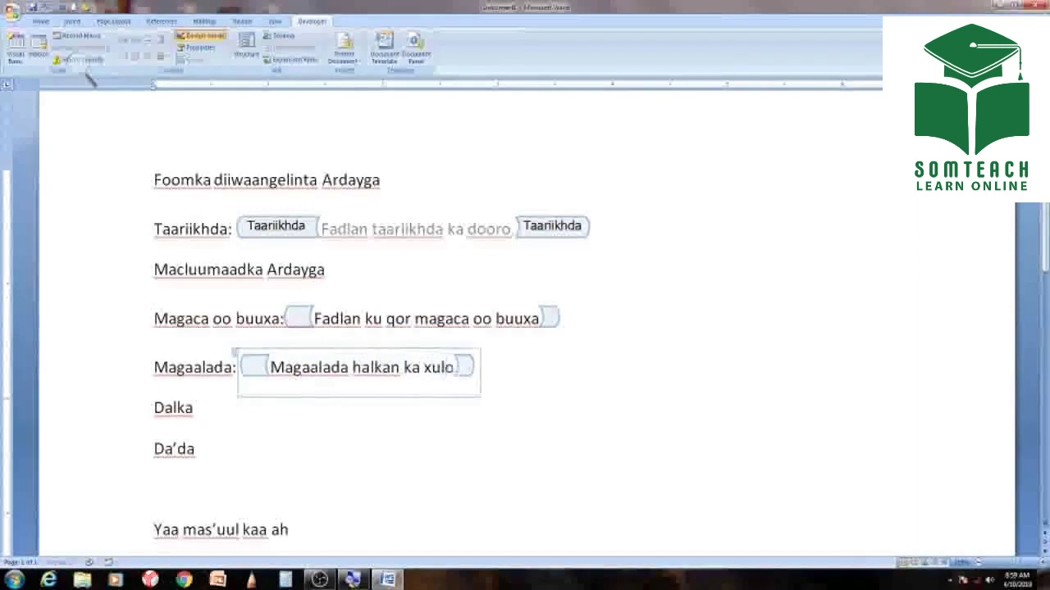
pyautogui.click(455, 513)
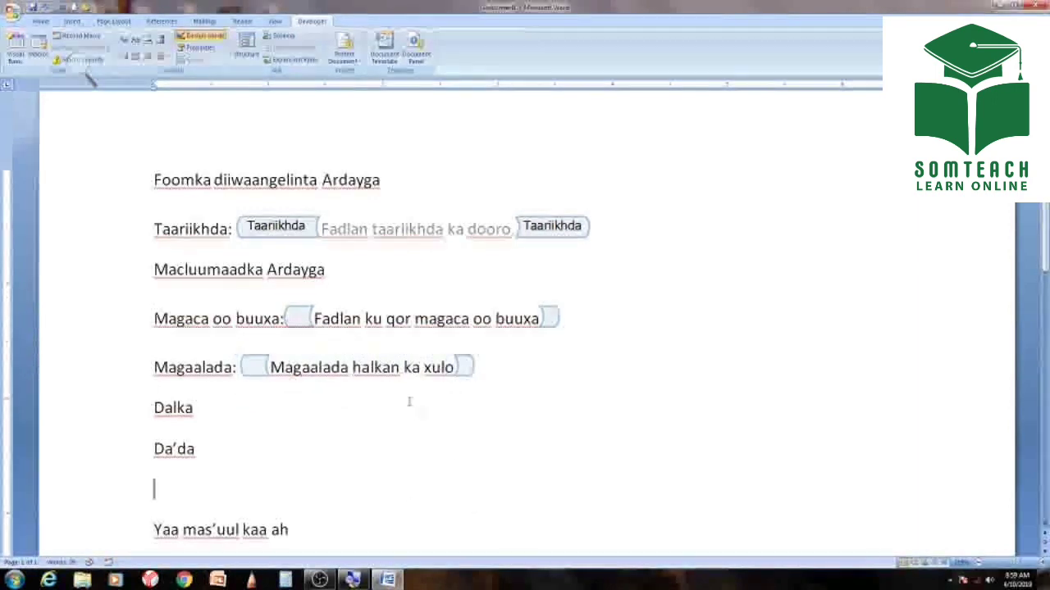
# Select the city drop-down and show its Content Control Properties, moved lower on screen
pyautogui.click(404, 373)
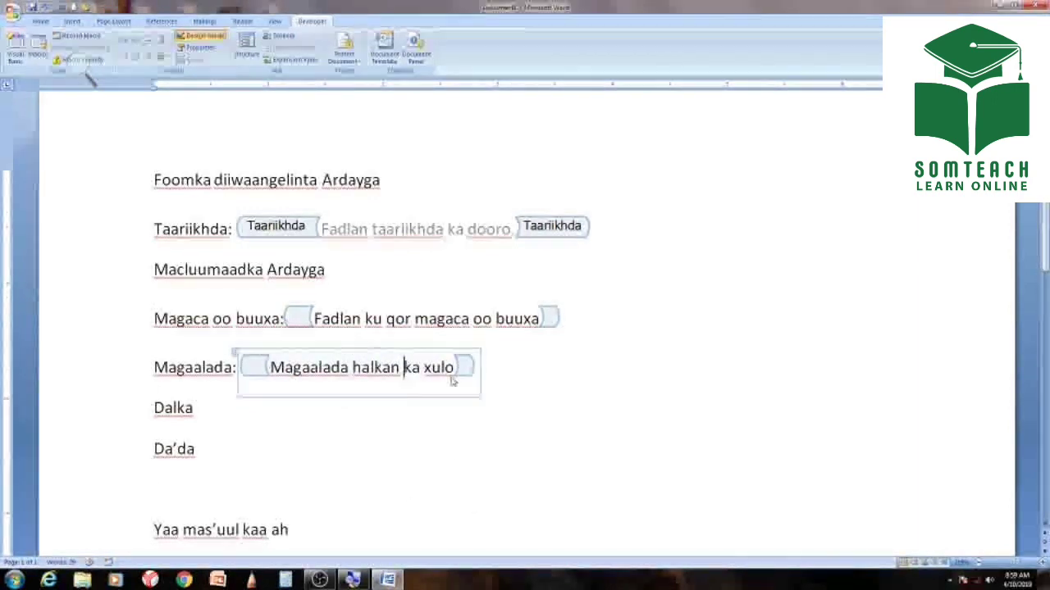
pyautogui.click(198, 46)
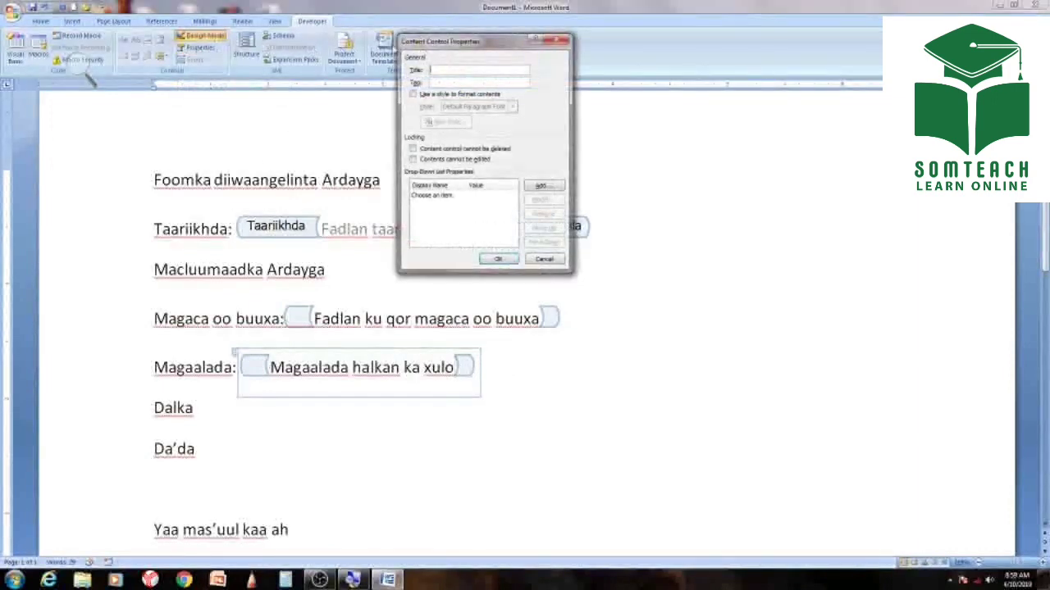
pyautogui.moveTo(430, 48); pyautogui.dragTo(448, 117)
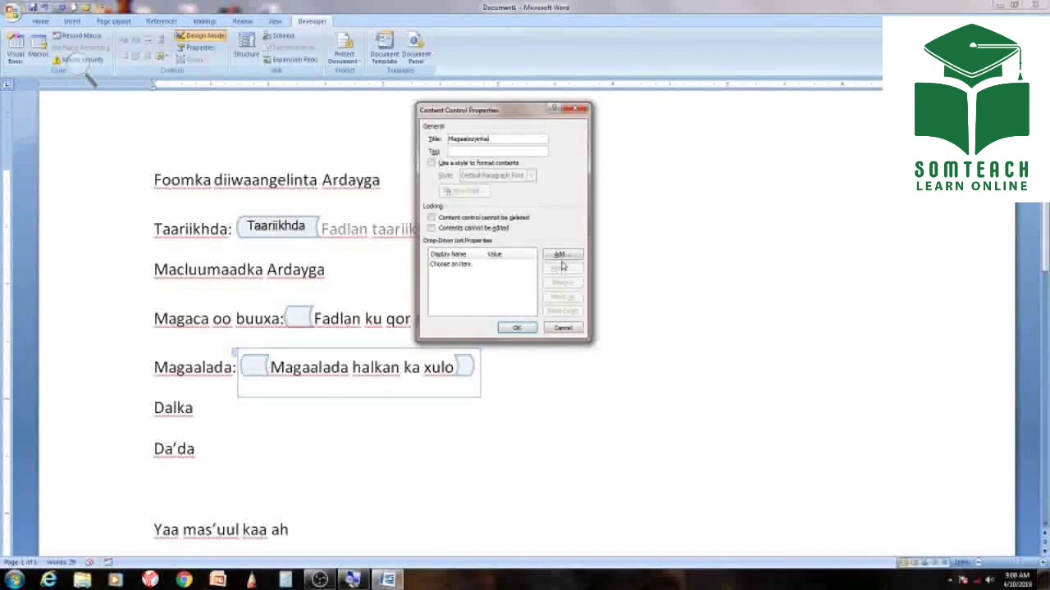
# Add Muqdisho, Hargeysa and Baydhabo as choices in the city drop-down's properties
pyautogui.click(560, 255)
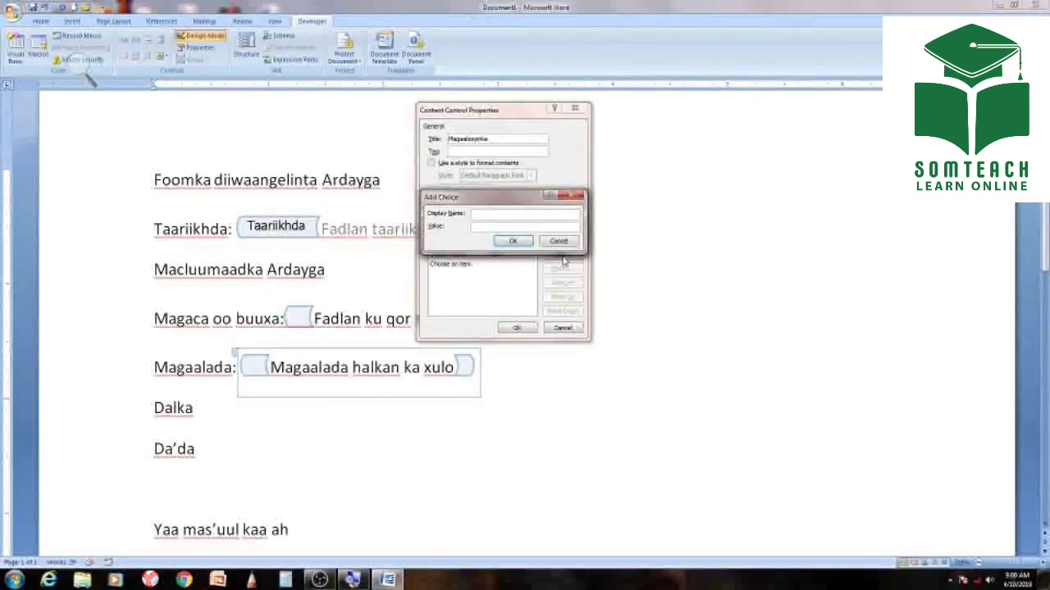
pyautogui.write('Muqdisho')
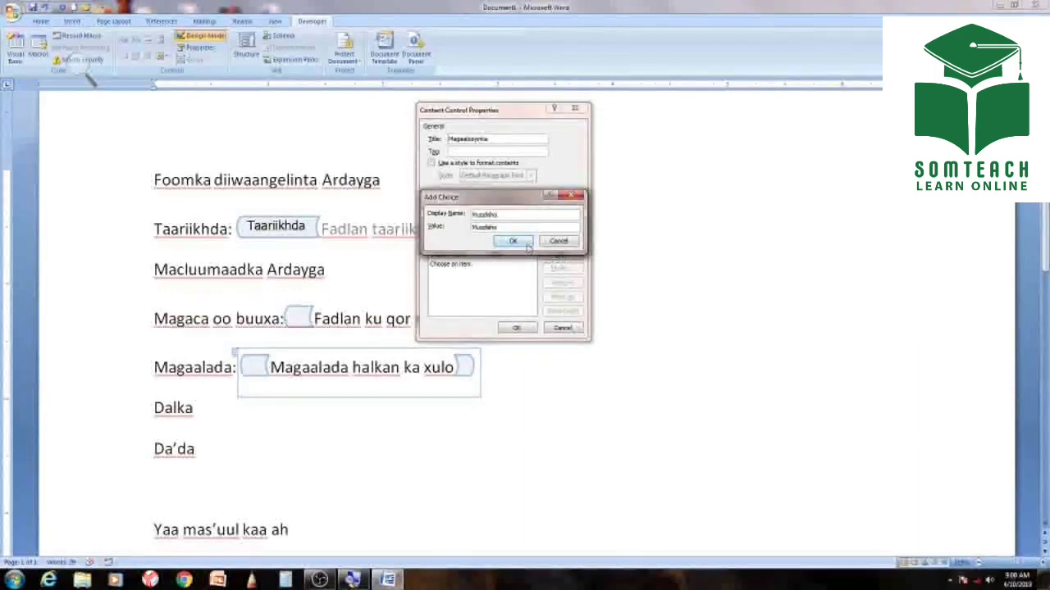
pyautogui.click(512, 242)
pyautogui.click(548, 258)
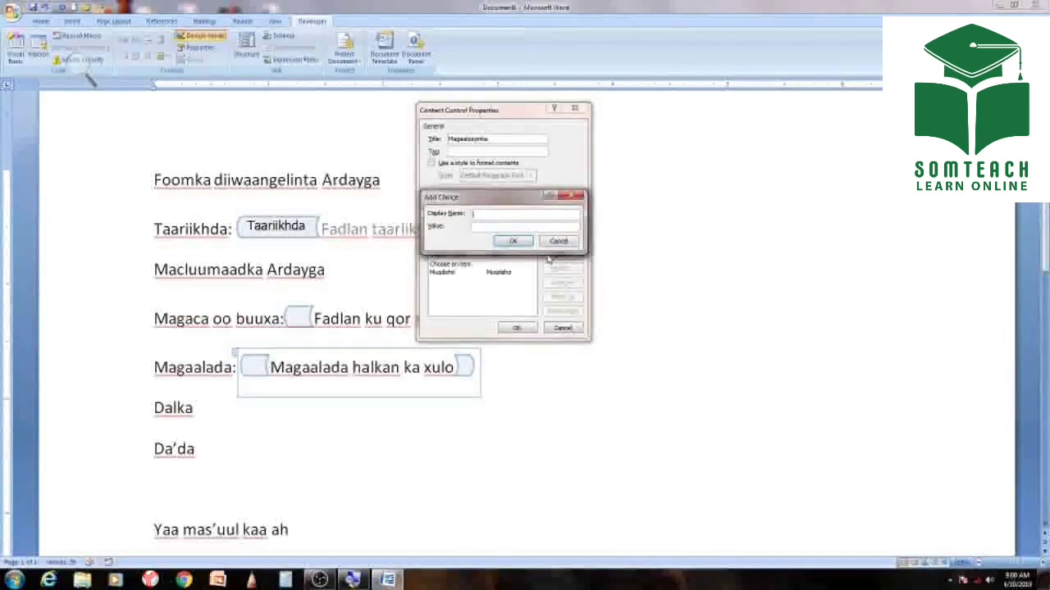
pyautogui.write('Hargeisa')
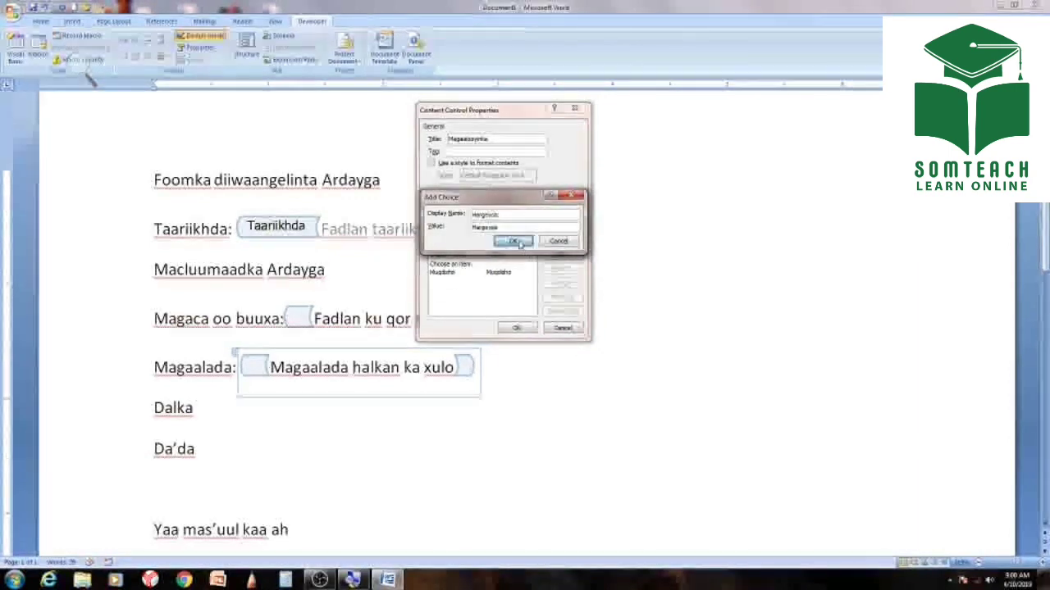
pyautogui.click(514, 242)
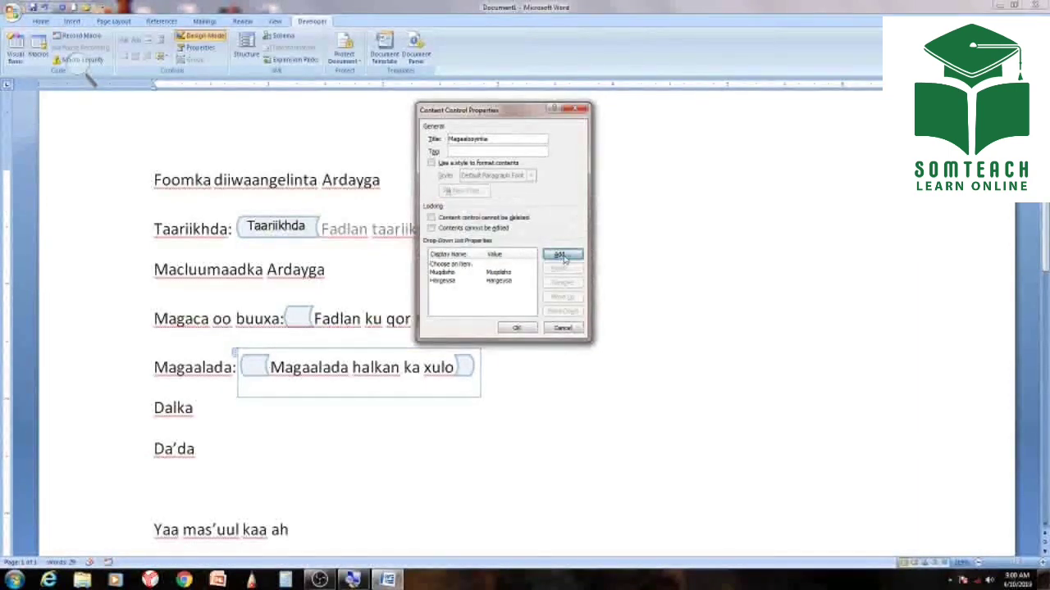
pyautogui.click(562, 255)
pyautogui.write('Burcthabo')
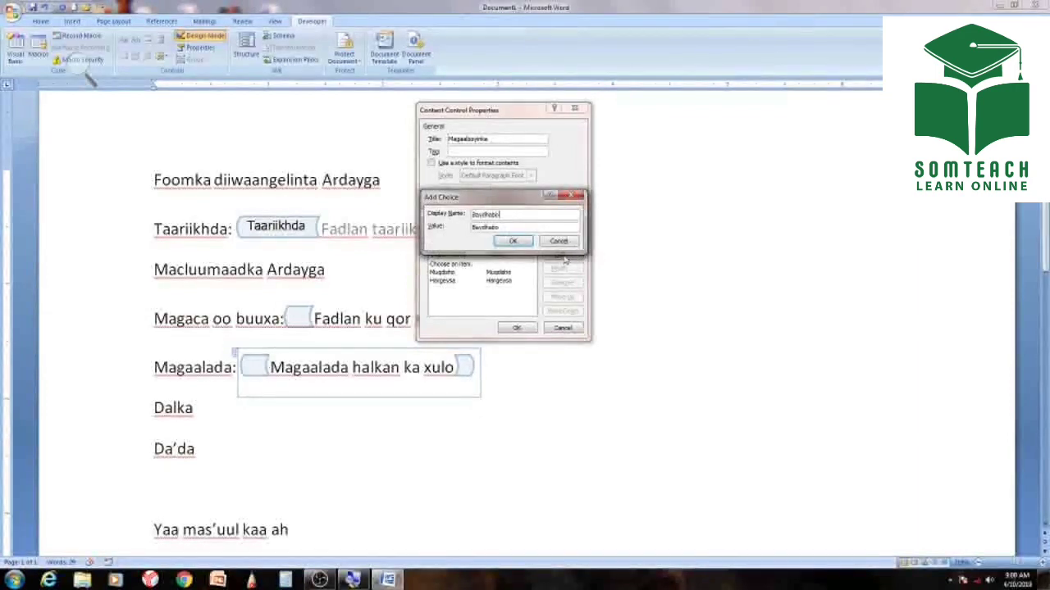
pyautogui.click(514, 242)
# Add Bosaso and Kismaayo as further city choices and apply the drop-down settings
pyautogui.click(551, 260)
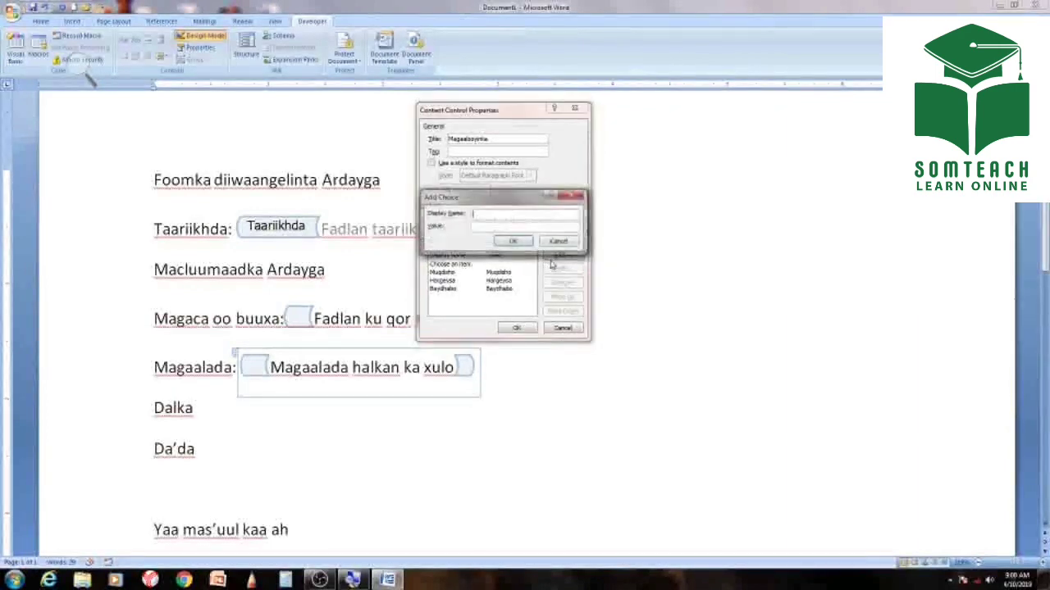
pyautogui.write('Bosaso')
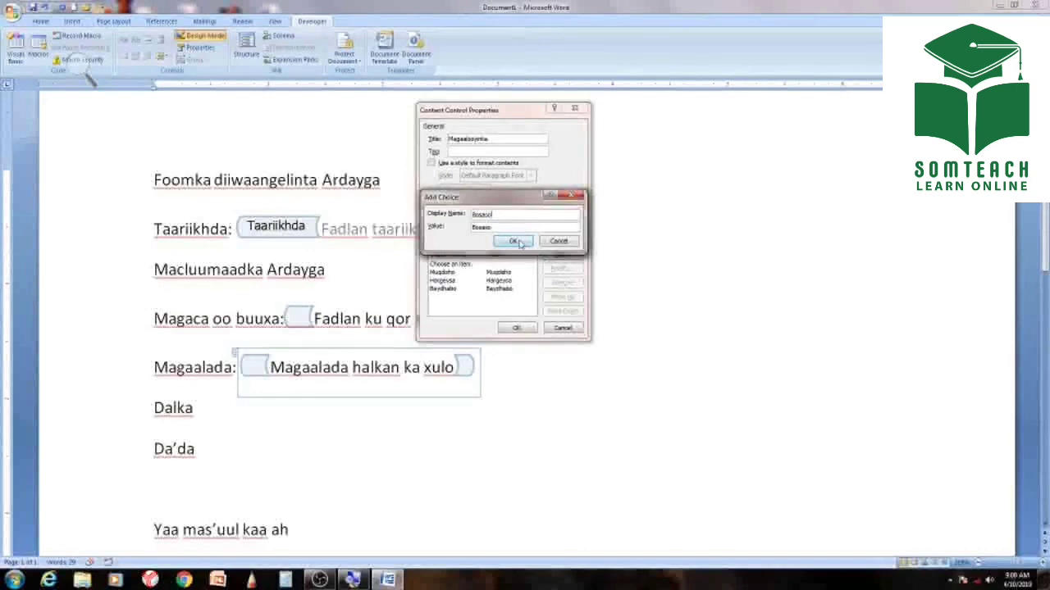
pyautogui.click(515, 242)
pyautogui.click(565, 256)
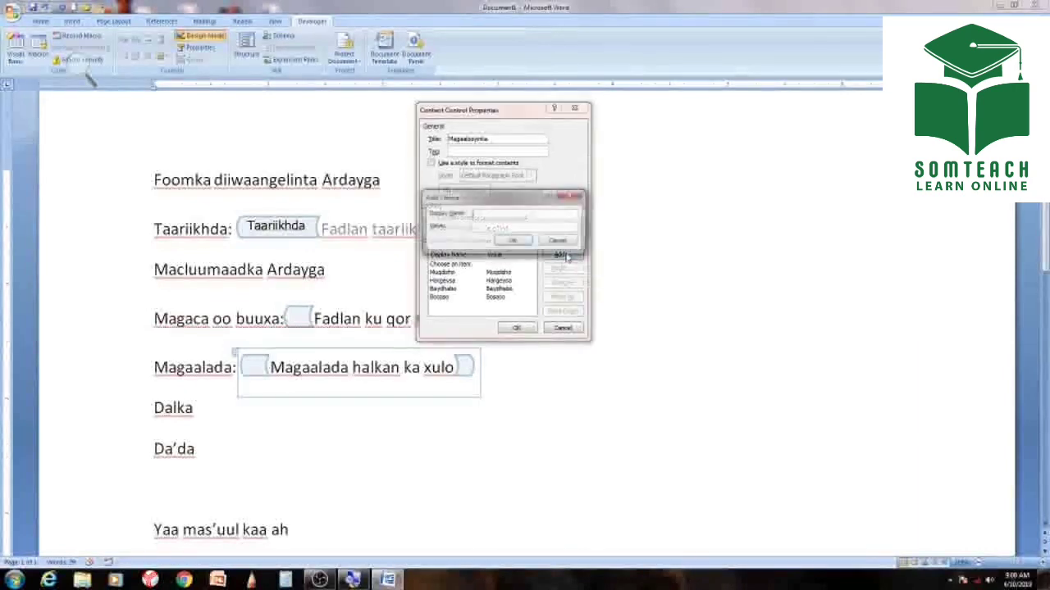
pyautogui.write('Kismaayo')
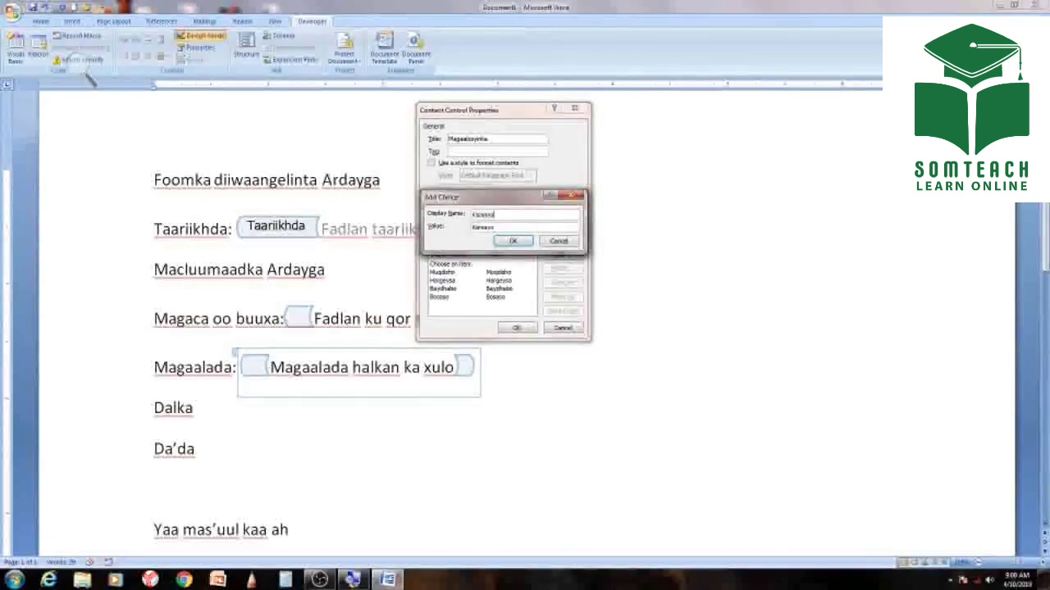
pyautogui.click(513, 241)
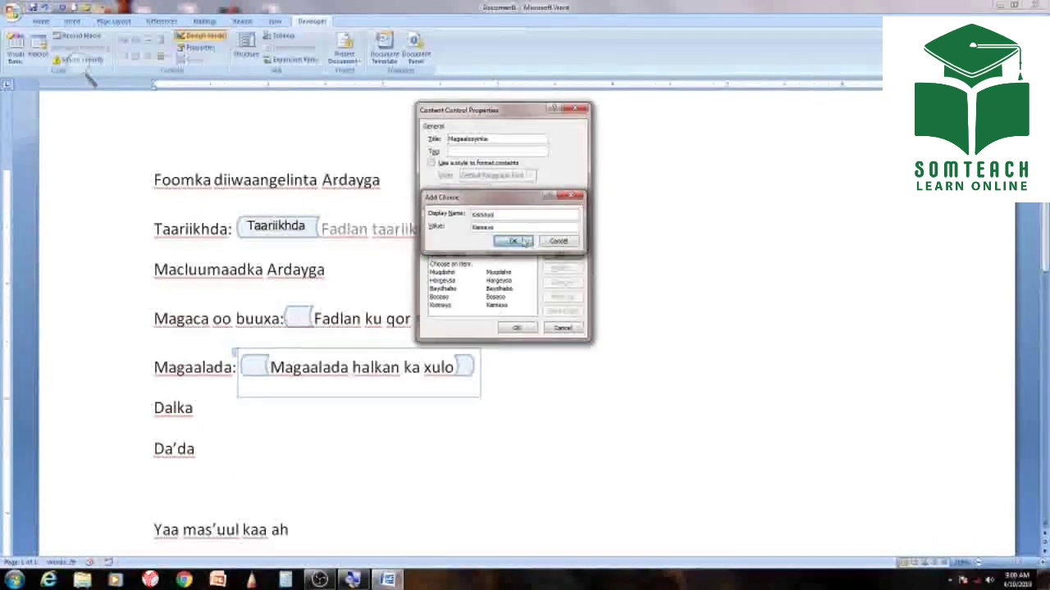
pyautogui.click(517, 328)
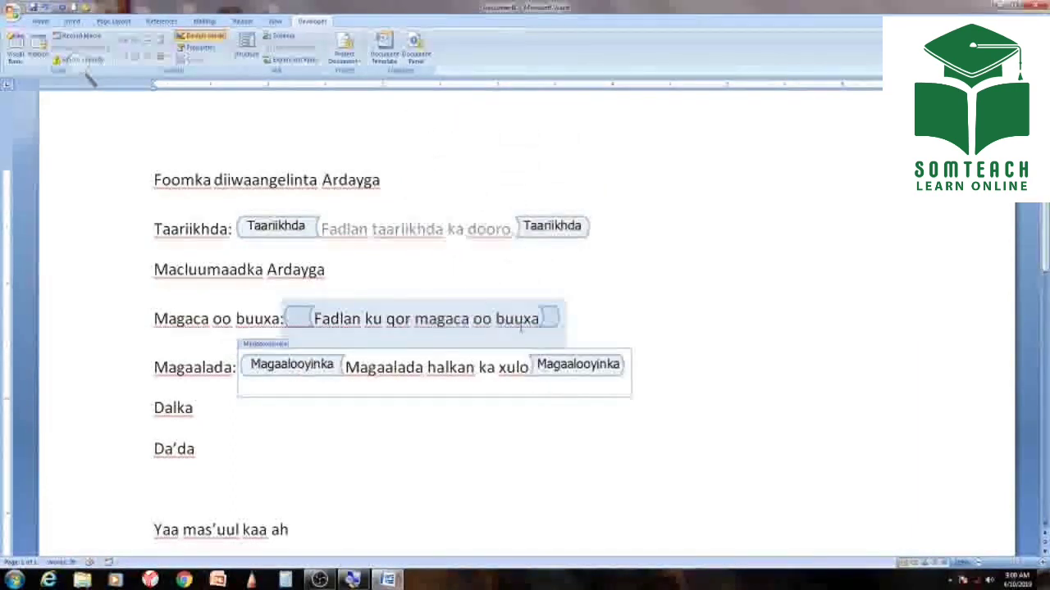
# Add ':' after Dalka and insert a drop-down list whose prompt reads 'ka xulo dalka halkan'
pyautogui.click(271, 414)
pyautogui.write(':')
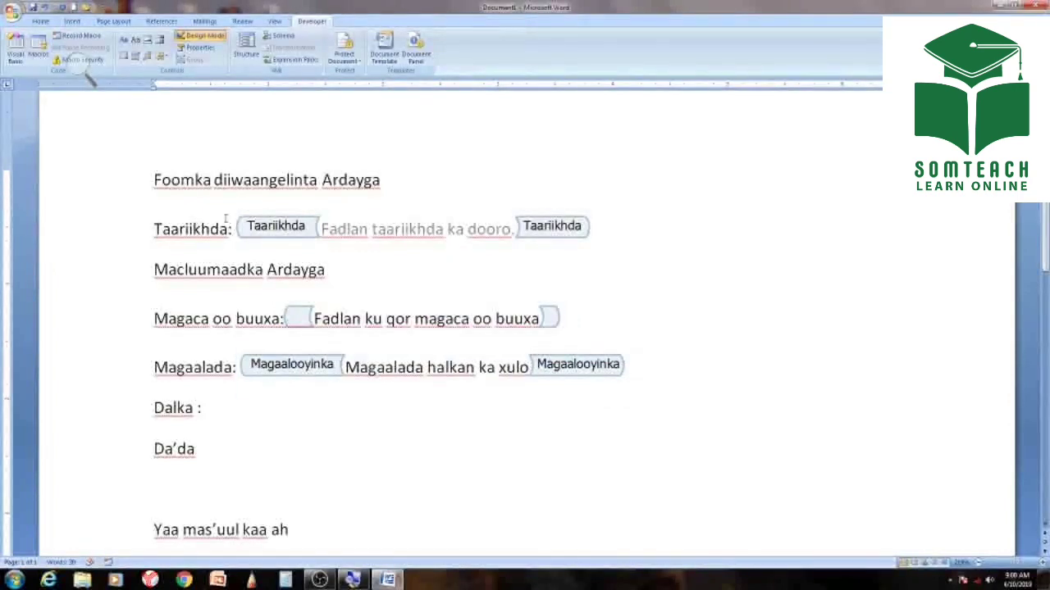
pyautogui.click(162, 42)
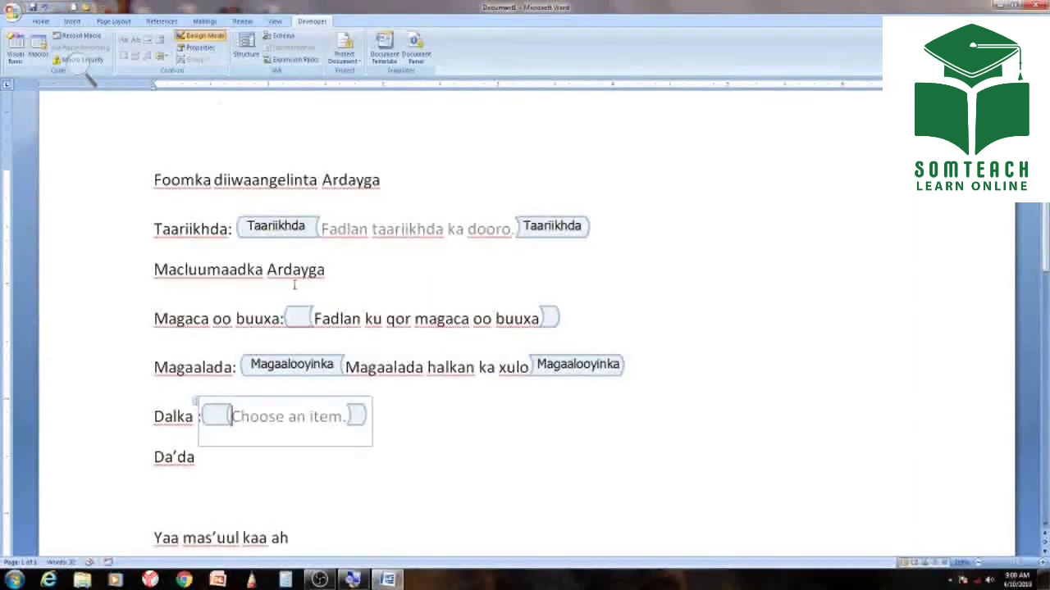
pyautogui.press('Delete')
pyautogui.press('Delete')
pyautogui.press('Delete')
pyautogui.press('Delete')
pyautogui.press('Delete')
pyautogui.press('Delete')
pyautogui.press('Delete')
pyautogui.press('Delete')
pyautogui.press('Delete')
pyautogui.press('Delete')
pyautogui.press('Delete')
pyautogui.press('Delete')
pyautogui.press('Delete')
pyautogui.press('Delete')
pyautogui.press('Delete')
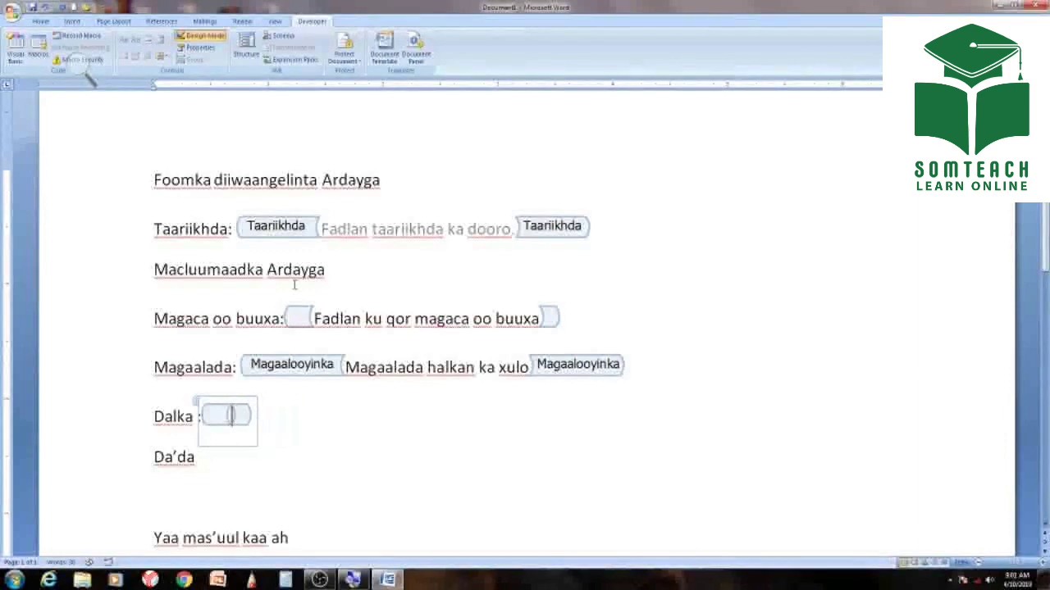
pyautogui.write('ka xulo da')
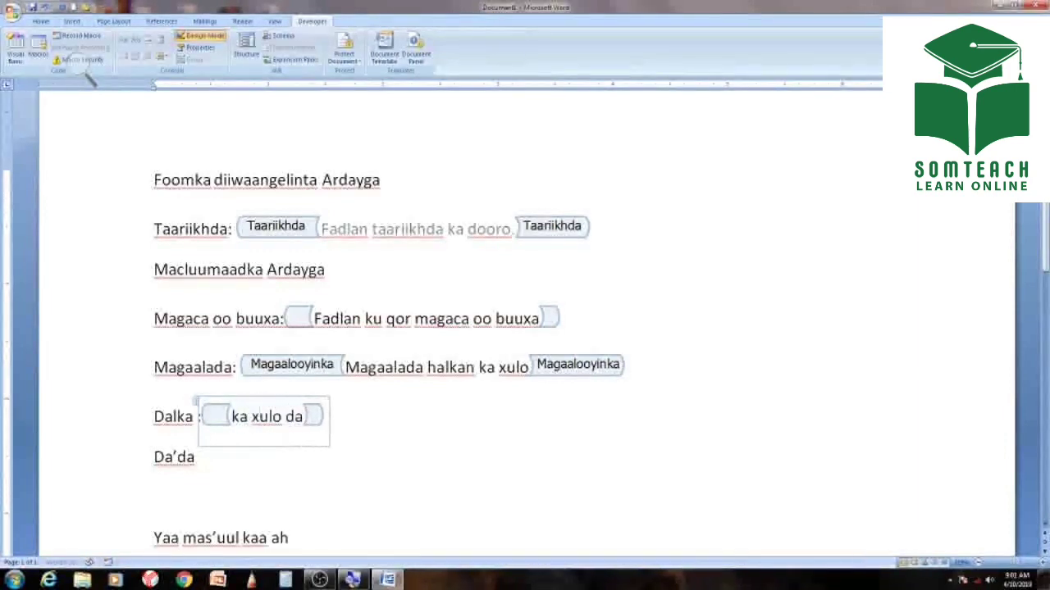
pyautogui.write('lka halkan')
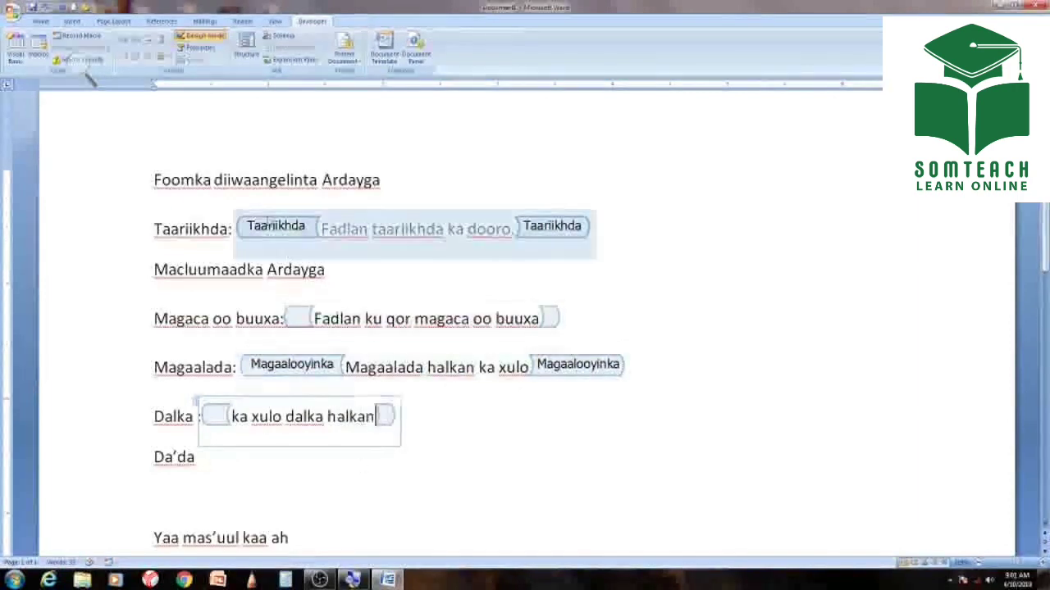
pyautogui.click(201, 46)
# Title the country drop-down Dalka and add Somalia and Jabuuti as choices
pyautogui.write('Dalka')
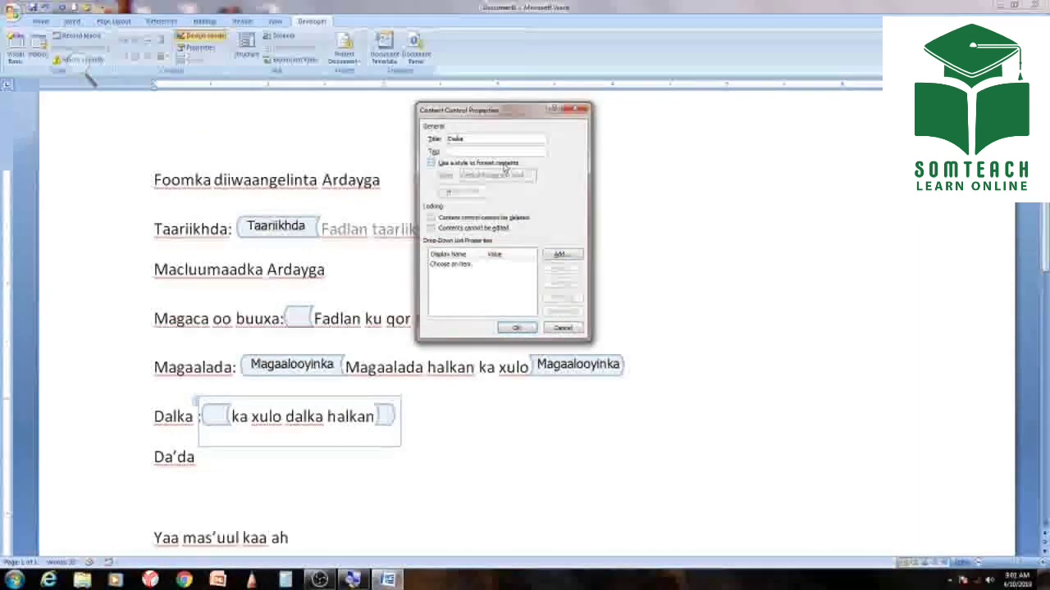
pyautogui.click(560, 257)
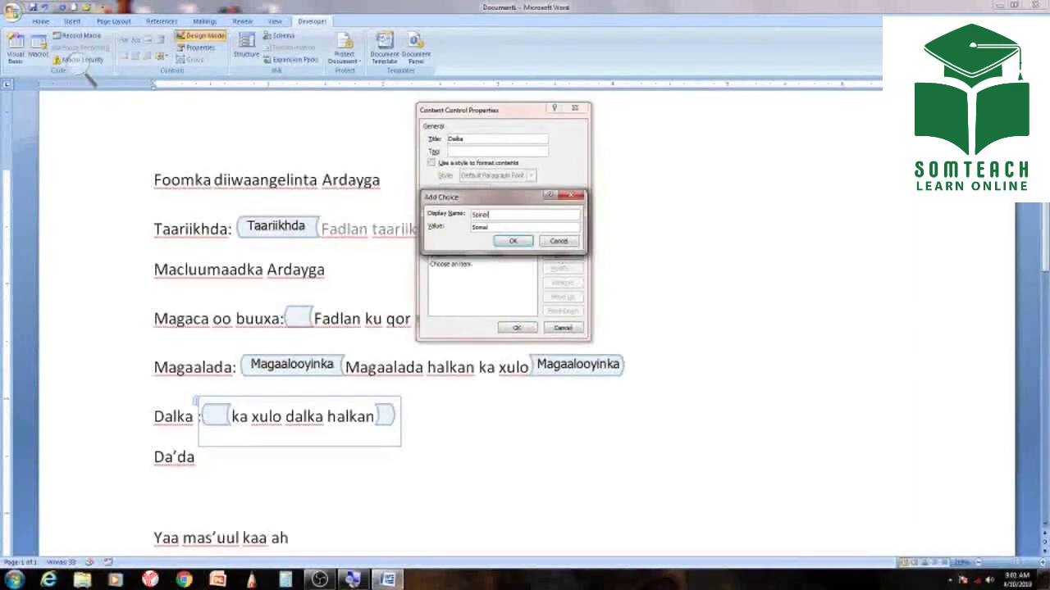
pyautogui.click(512, 241)
pyautogui.click(553, 258)
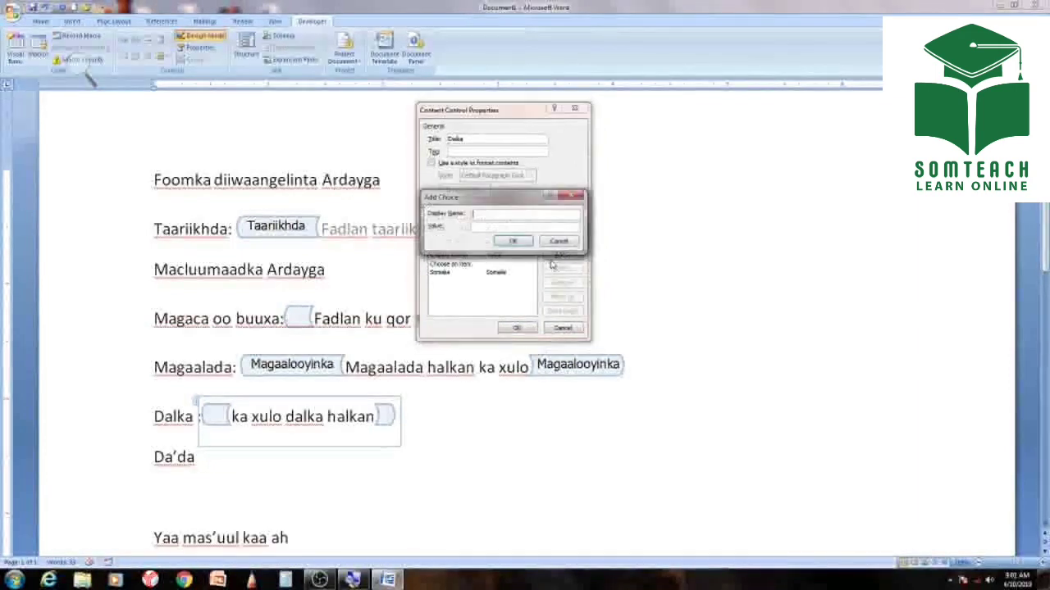
pyautogui.write('Itoobiya')
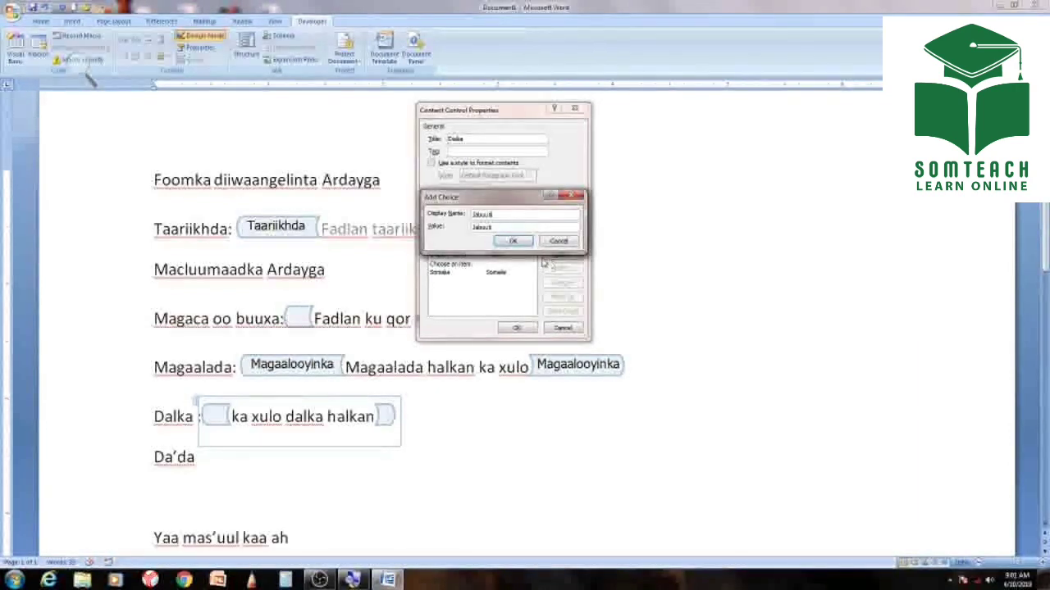
pyautogui.click(516, 242)
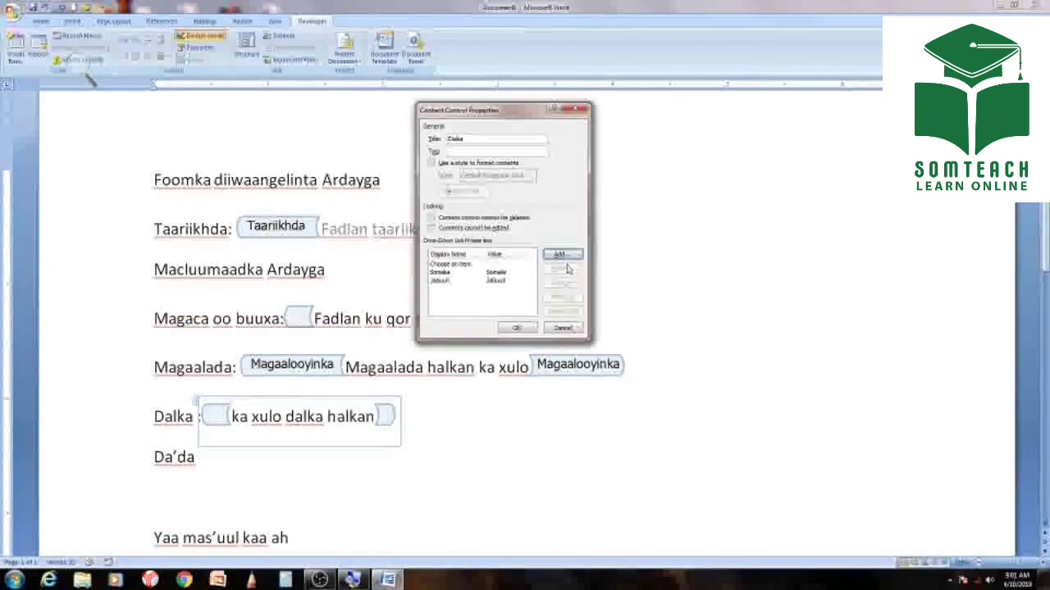
# Add Kenya and Ethiopia as country choices and apply the drop-down settings
pyautogui.click(563, 256)
pyautogui.write('Ke')
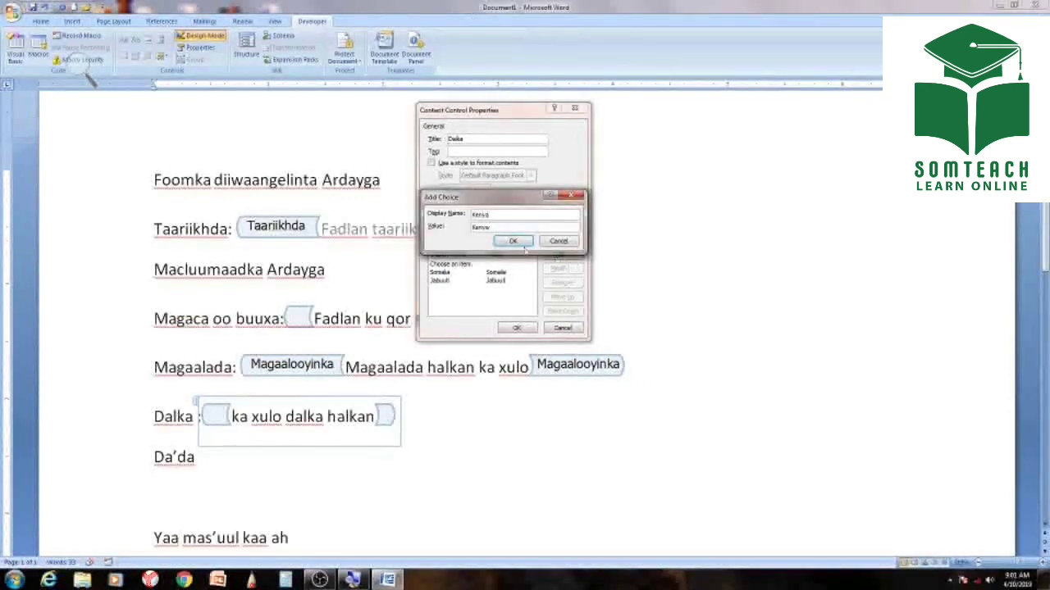
pyautogui.write('nya')
pyautogui.click(514, 241)
pyautogui.click(559, 254)
pyautogui.write('Ethiopia')
pyautogui.click(513, 241)
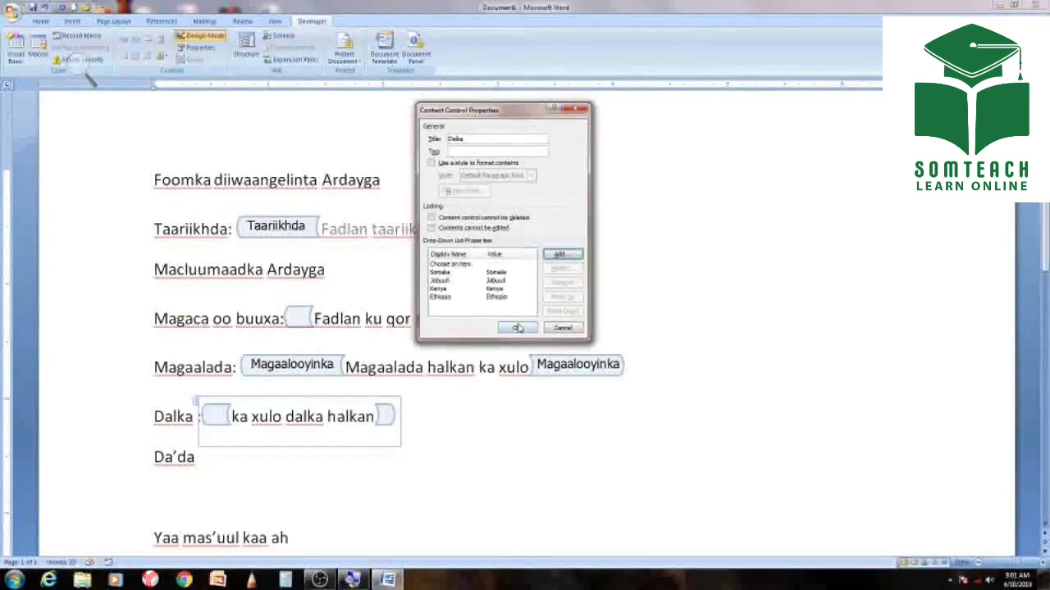
pyautogui.click(518, 328)
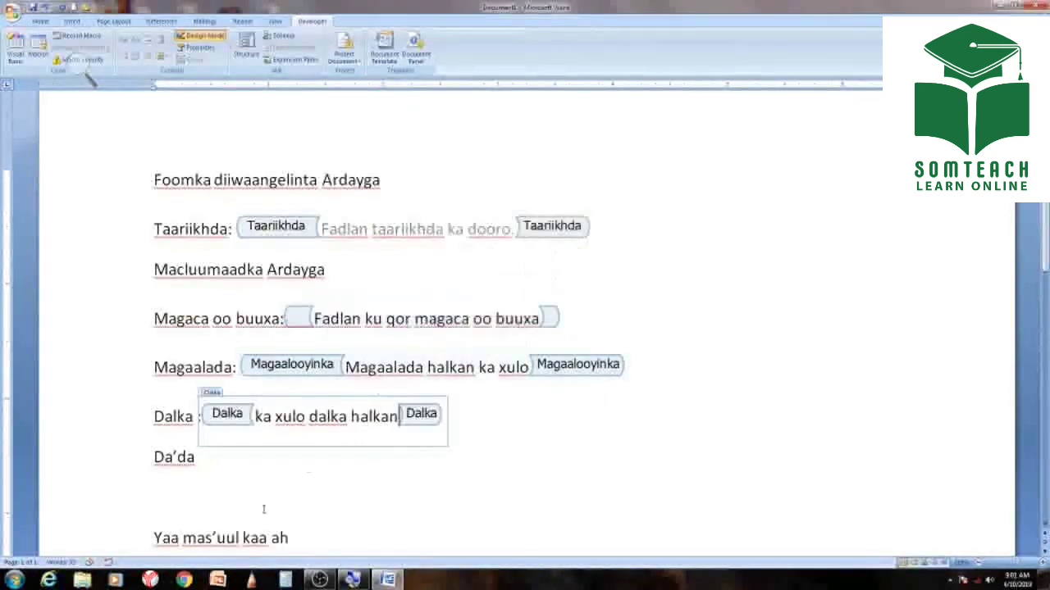
# Insert an ActiveX option button from Legacy Tools on a new line below Da'da
pyautogui.click(206, 460)
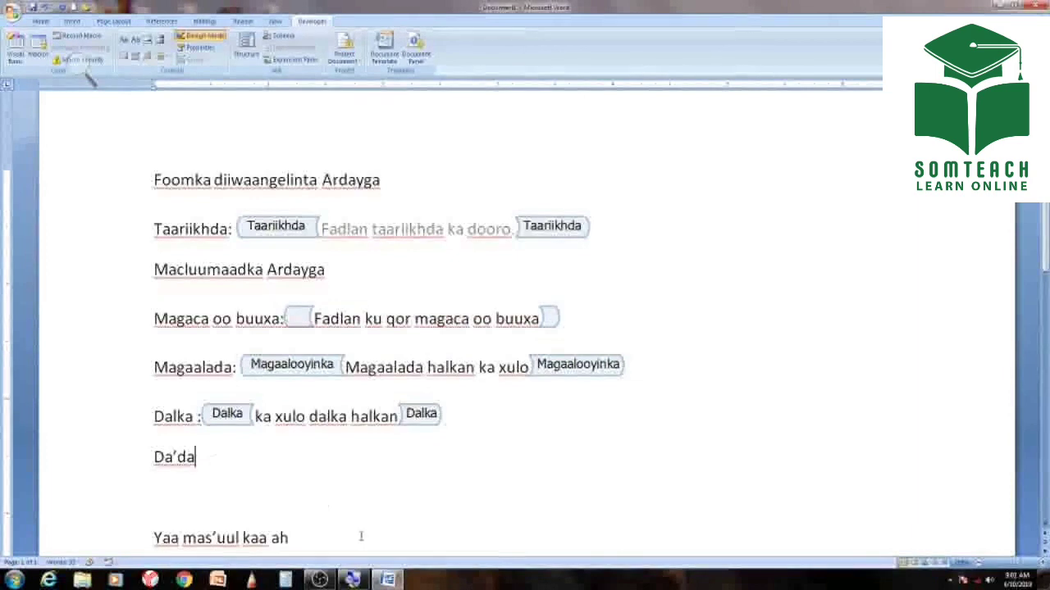
pyautogui.hotkey('ctrl', 'z')
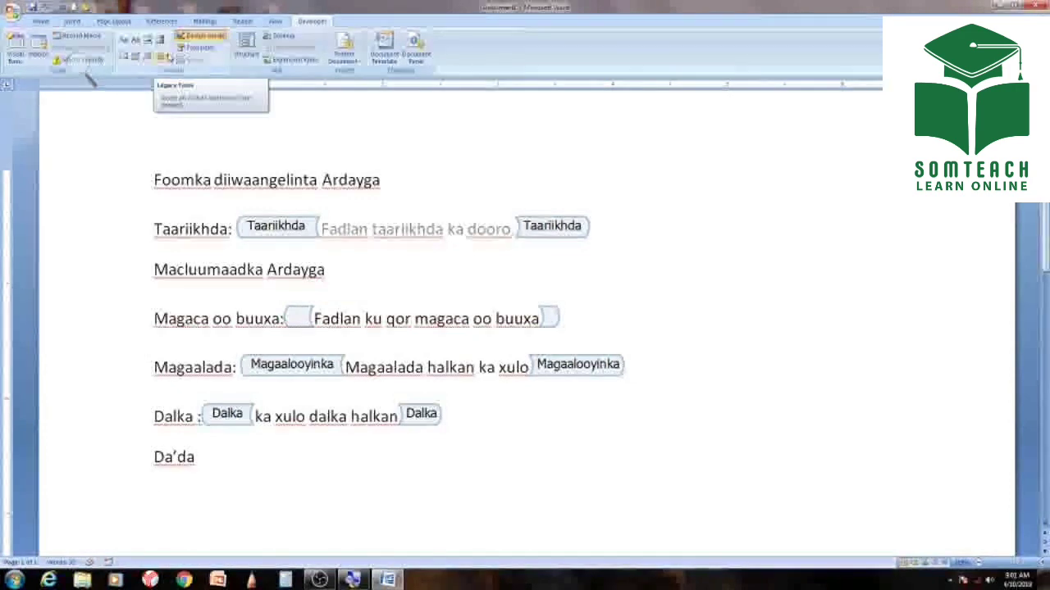
pyautogui.click(165, 56)
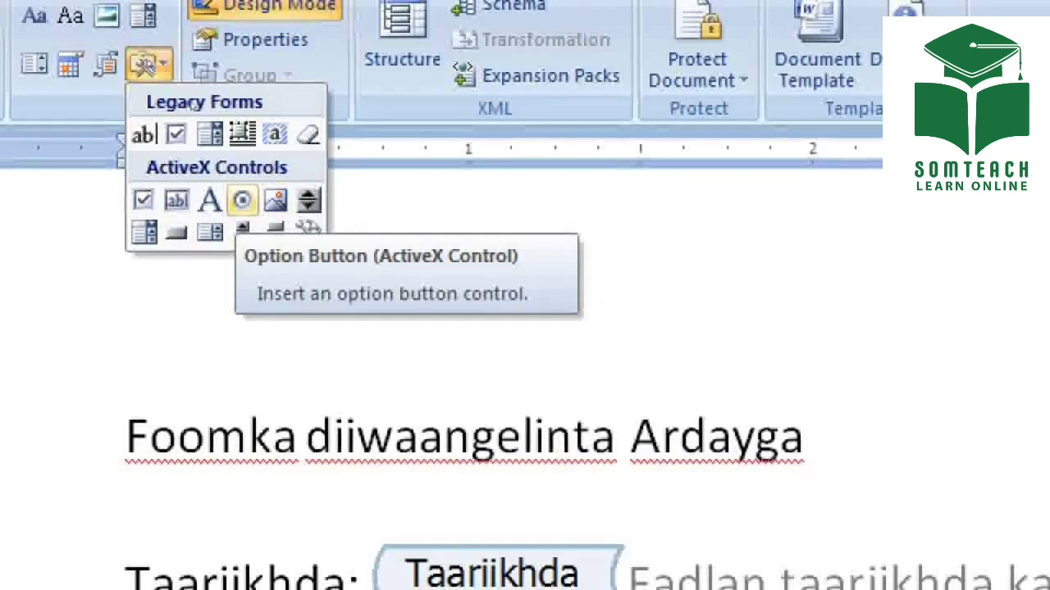
pyautogui.press('Return')
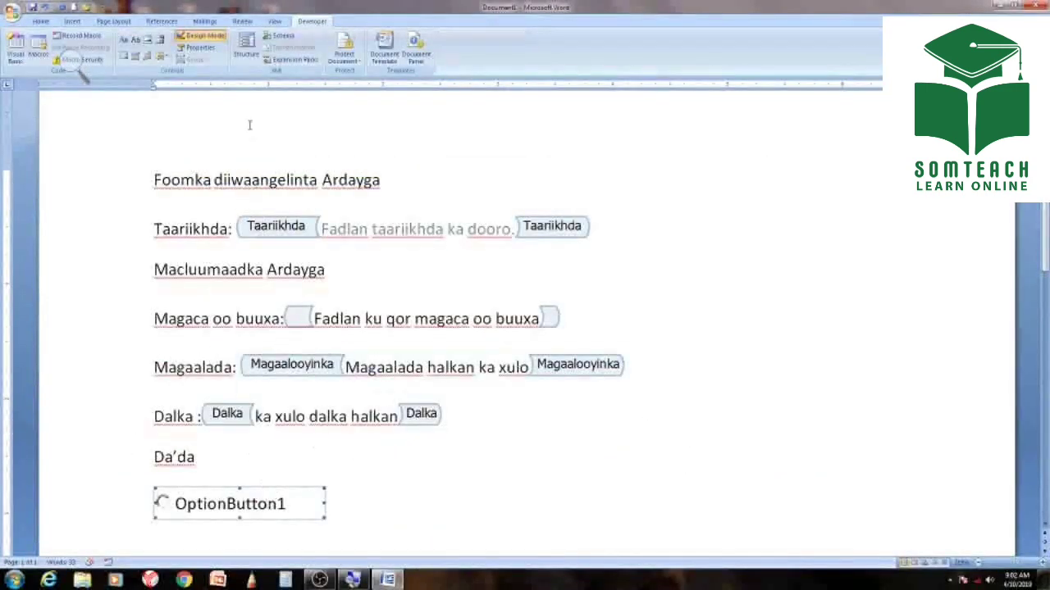
# Change the option button's caption from OptionButton1 to 17-25 and close its properties window
pyautogui.click(204, 50)
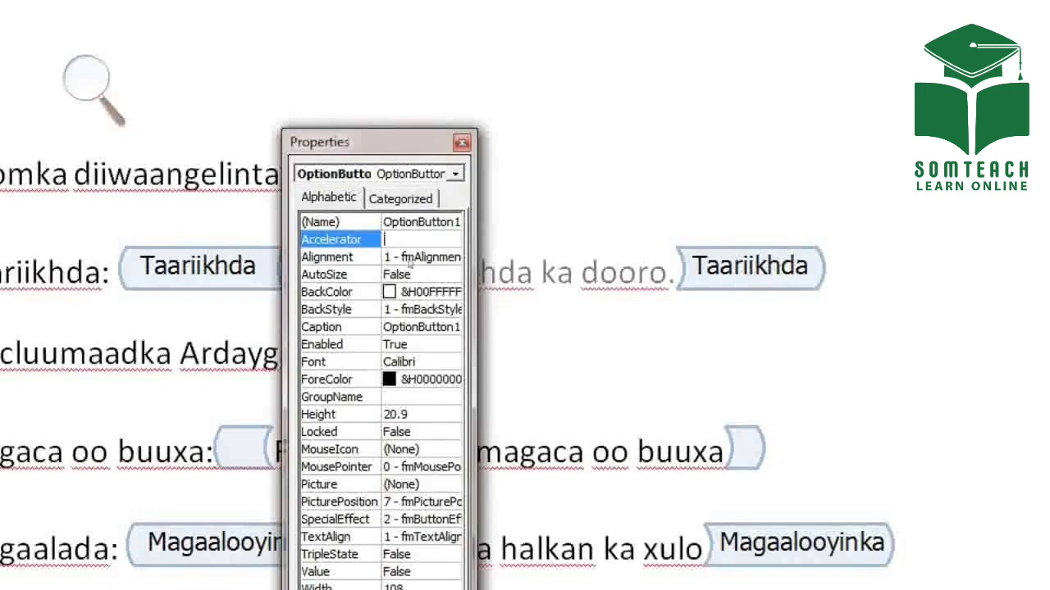
pyautogui.press('Down')
pyautogui.press('Down')
pyautogui.press('Down')
pyautogui.press('Down')
pyautogui.press('Down')
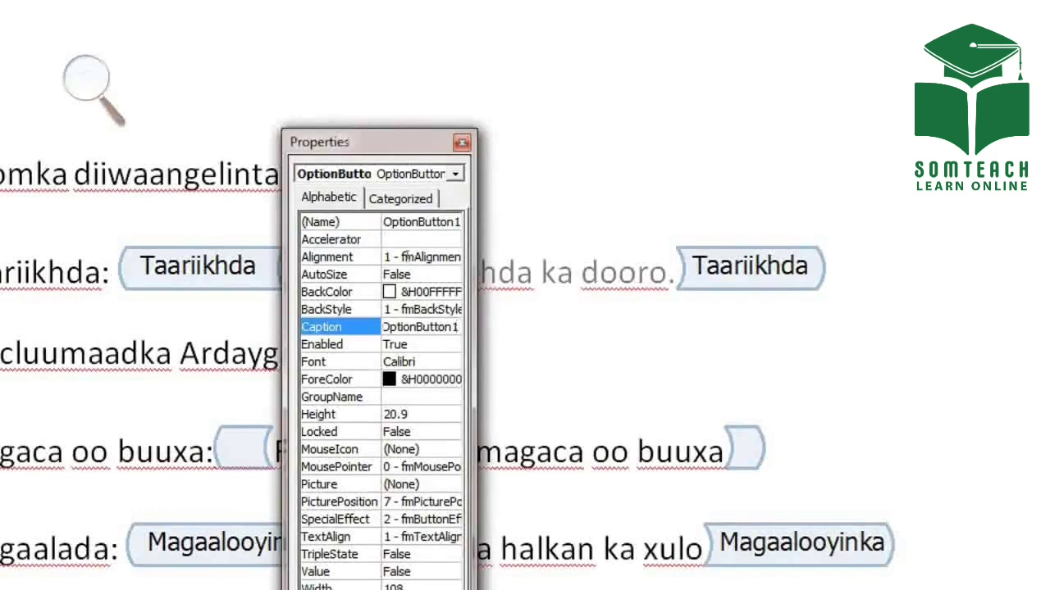
pyautogui.press('BackSpace')
pyautogui.press('BackSpace')
pyautogui.press('BackSpace')
pyautogui.press('BackSpace')
pyautogui.press('BackSpace')
pyautogui.press('BackSpace')
pyautogui.press('BackSpace')
pyautogui.press('BackSpace')
pyautogui.press('BackSpace')
pyautogui.press('BackSpace')
pyautogui.press('BackSpace')
pyautogui.press('BackSpace')
pyautogui.press('BackSpace')
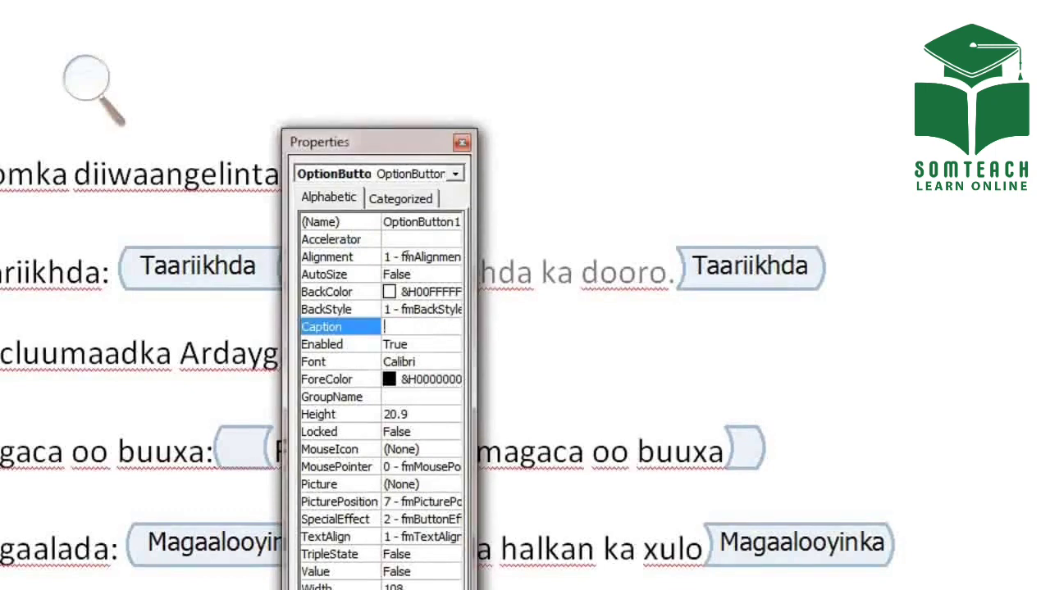
pyautogui.write('17-25')
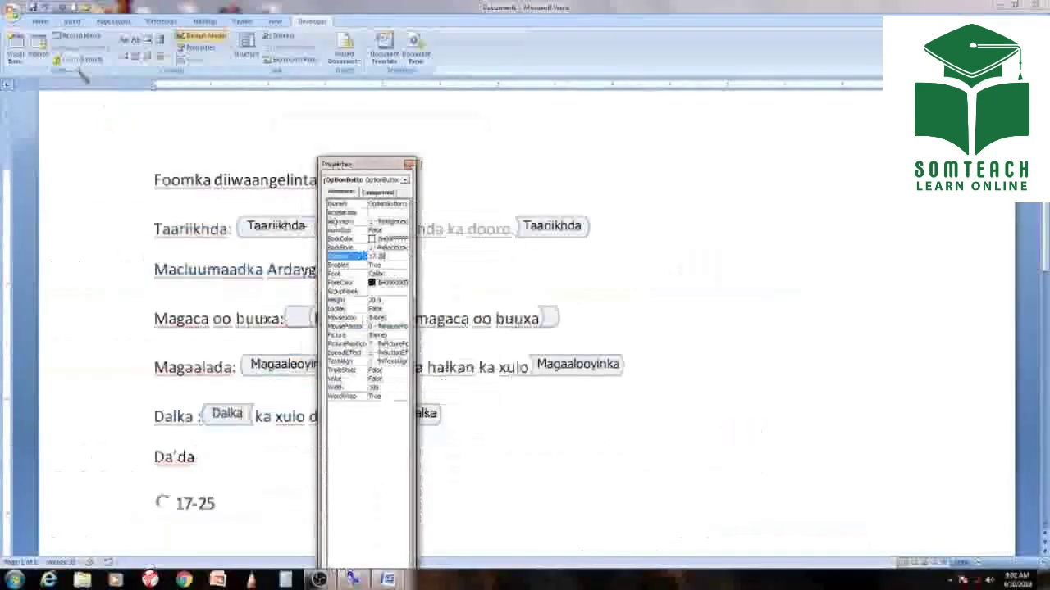
pyautogui.click(409, 164)
pyautogui.click(343, 496)
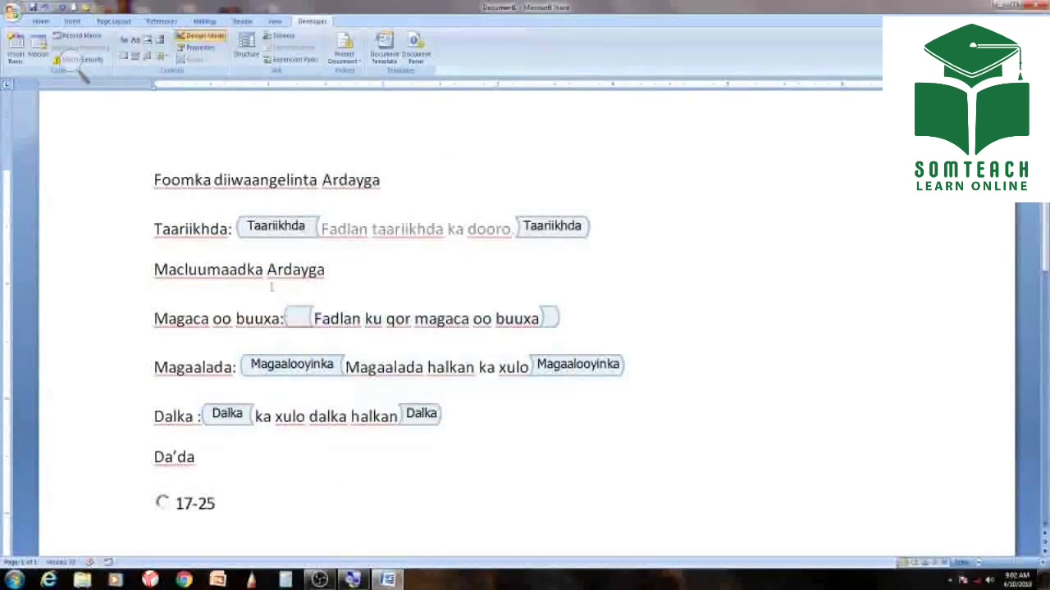
# Insert another ActiveX option button below 17-25 and set its caption to 25-50
pyautogui.click(162, 56)
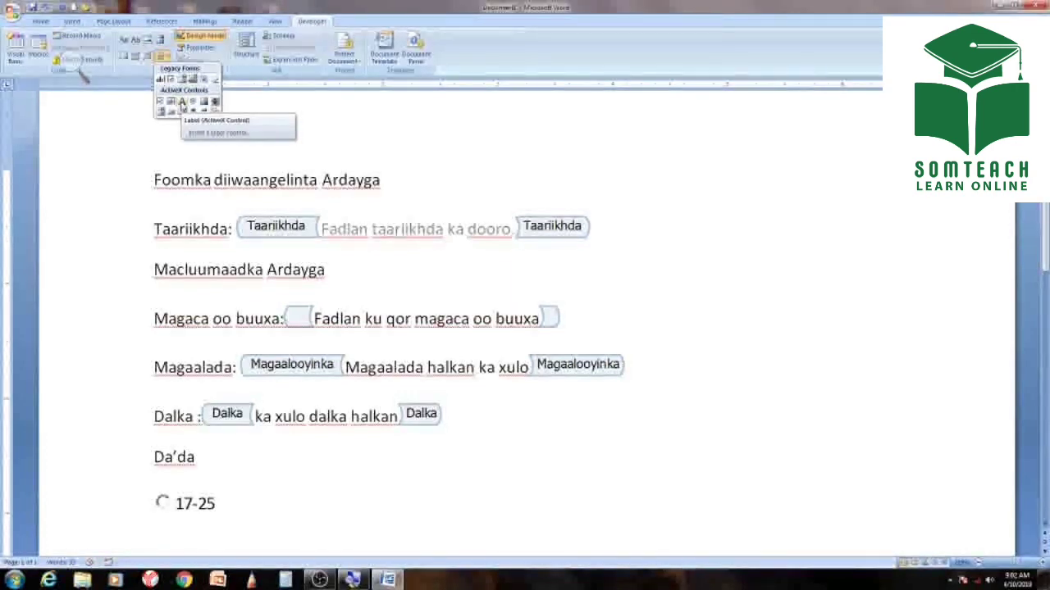
pyautogui.click(194, 102)
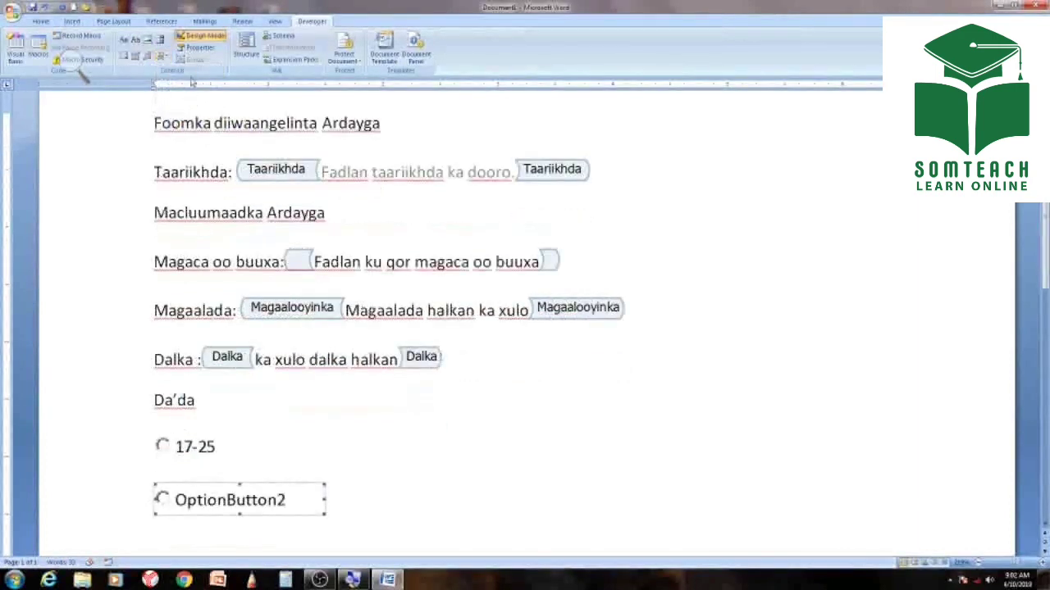
pyautogui.click(197, 46)
pyautogui.click(340, 256)
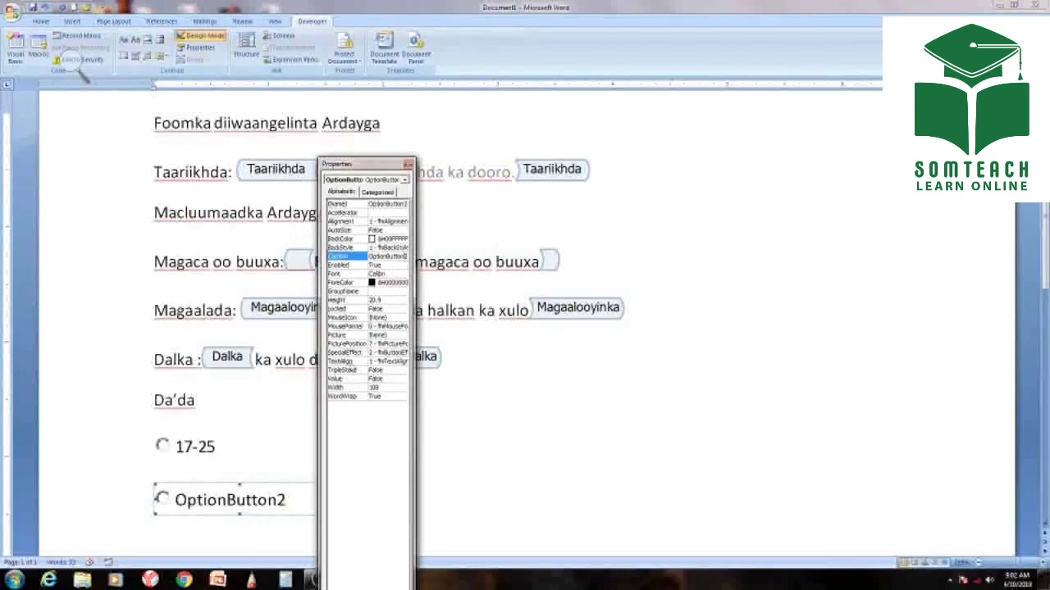
pyautogui.press('BackSpace')
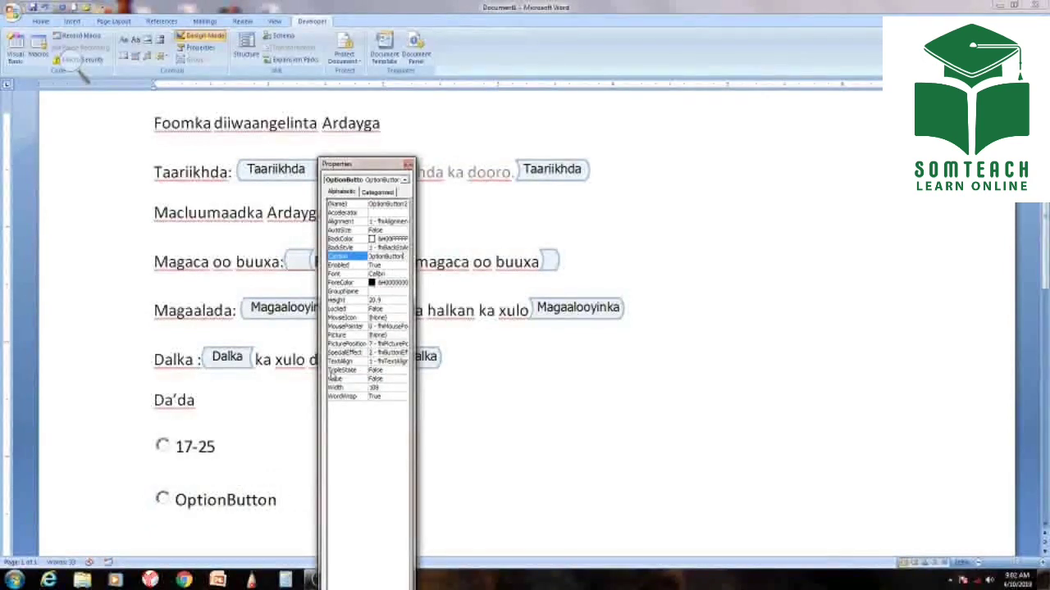
pyautogui.press('BackSpace')
pyautogui.press('BackSpace')
pyautogui.press('BackSpace')
pyautogui.press('BackSpace')
pyautogui.press('BackSpace')
pyautogui.press('BackSpace')
pyautogui.press('BackSpace')
pyautogui.press('BackSpace')
pyautogui.press('BackSpace')
pyautogui.press('BackSpace')
pyautogui.press('BackSpace')
pyautogui.press('BackSpace')
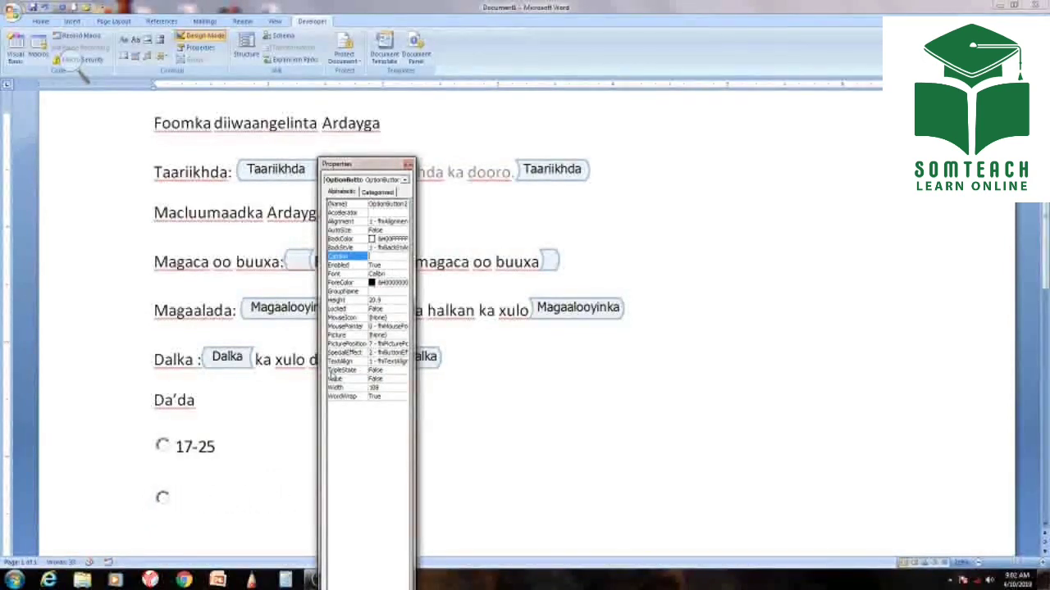
pyautogui.write('25-5')
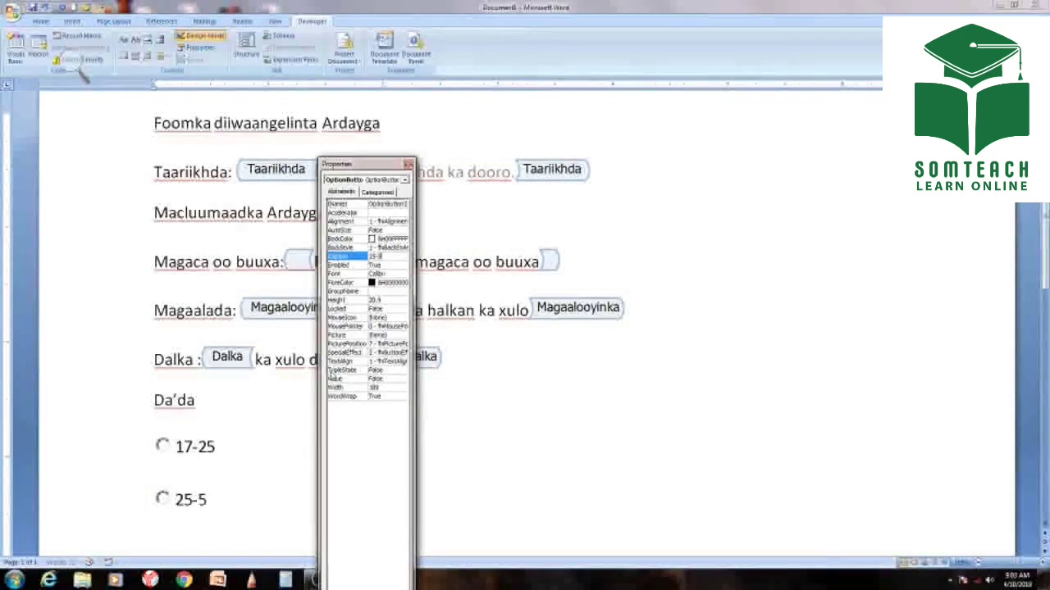
pyautogui.write('0')
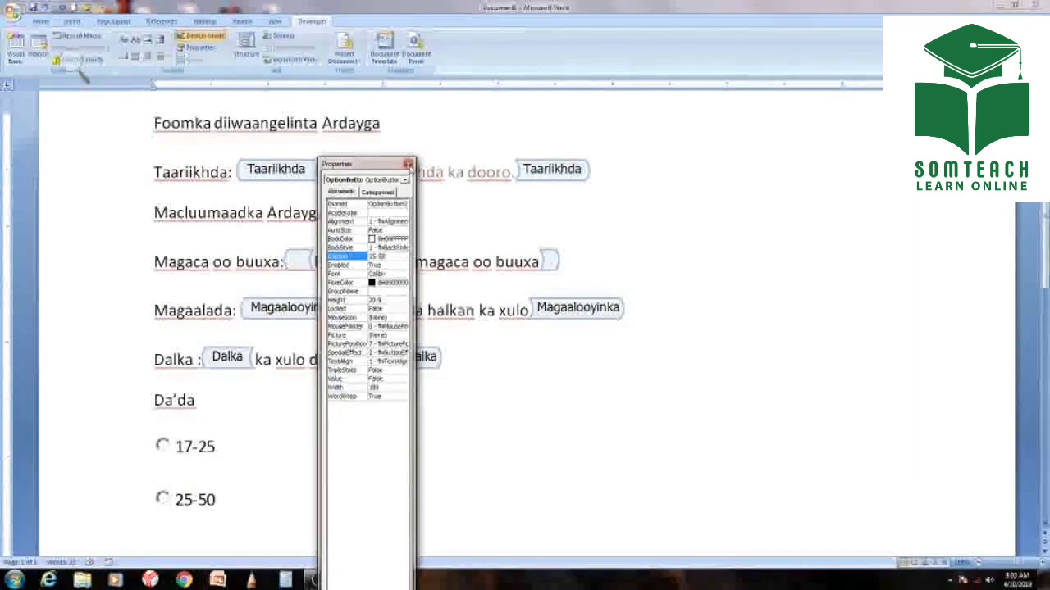
pyautogui.click(408, 165)
pyautogui.click(399, 493)
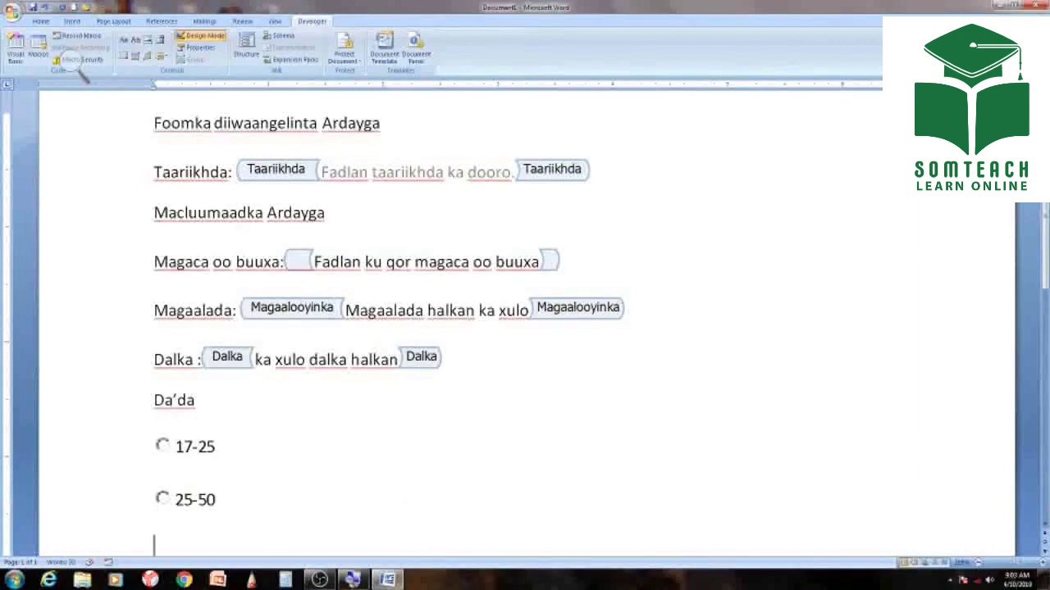
# Type the line 'Yaa mas'uul kaa ah' and add an ActiveX check box captioned Aabo beneath it
pyautogui.write('Yaa mas')
pyautogui.write("'uul ka")
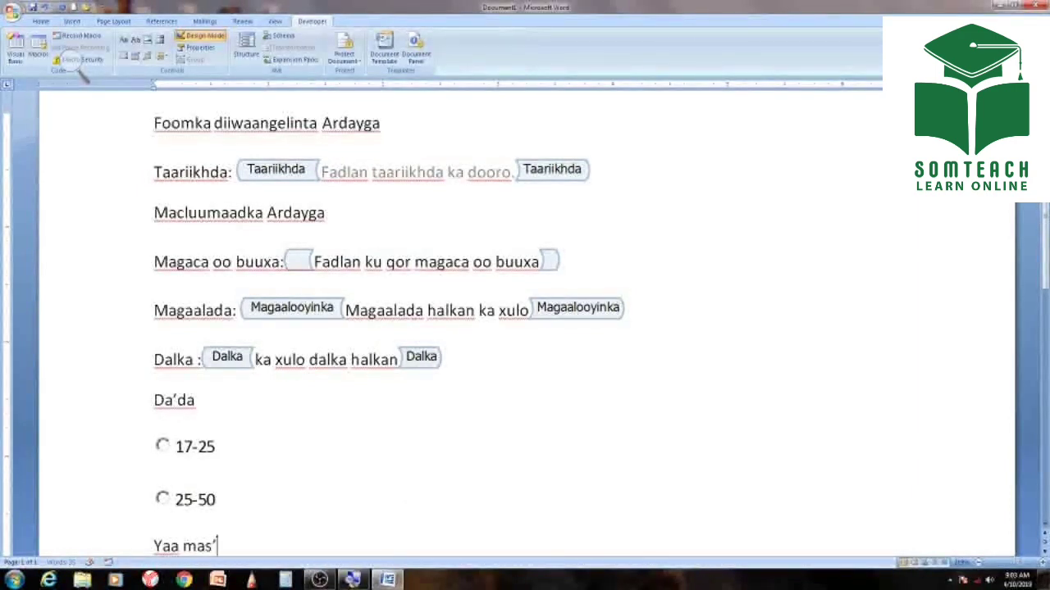
pyautogui.write('a ah')
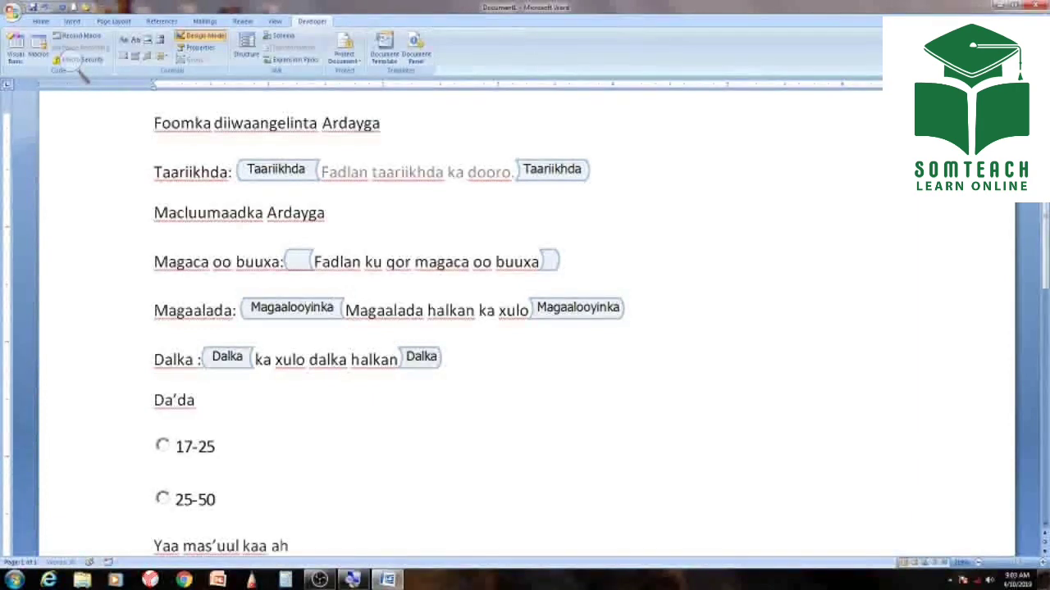
pyautogui.press('Return')
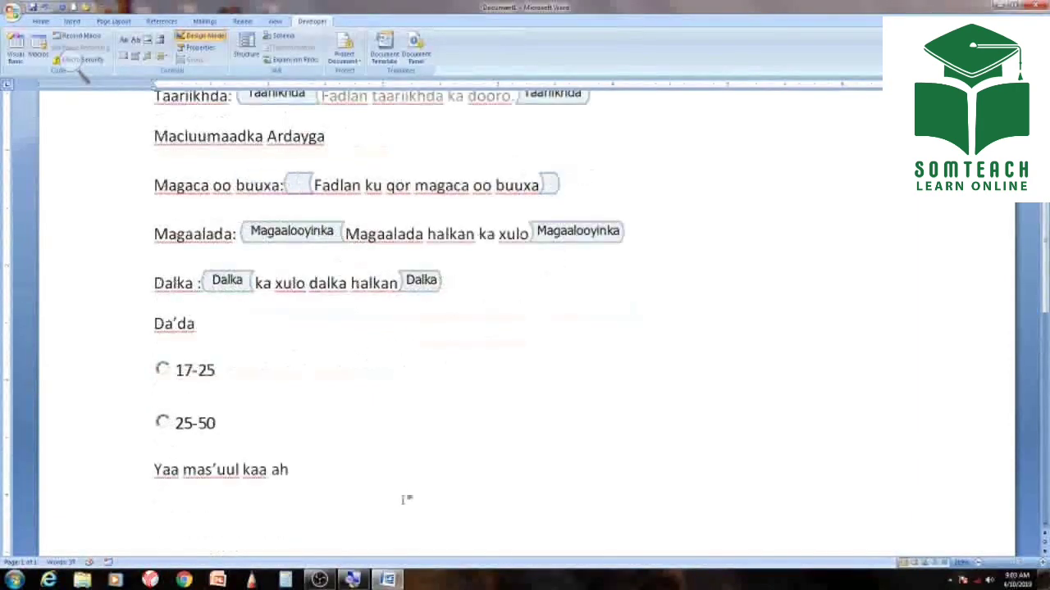
pyautogui.click(169, 58)
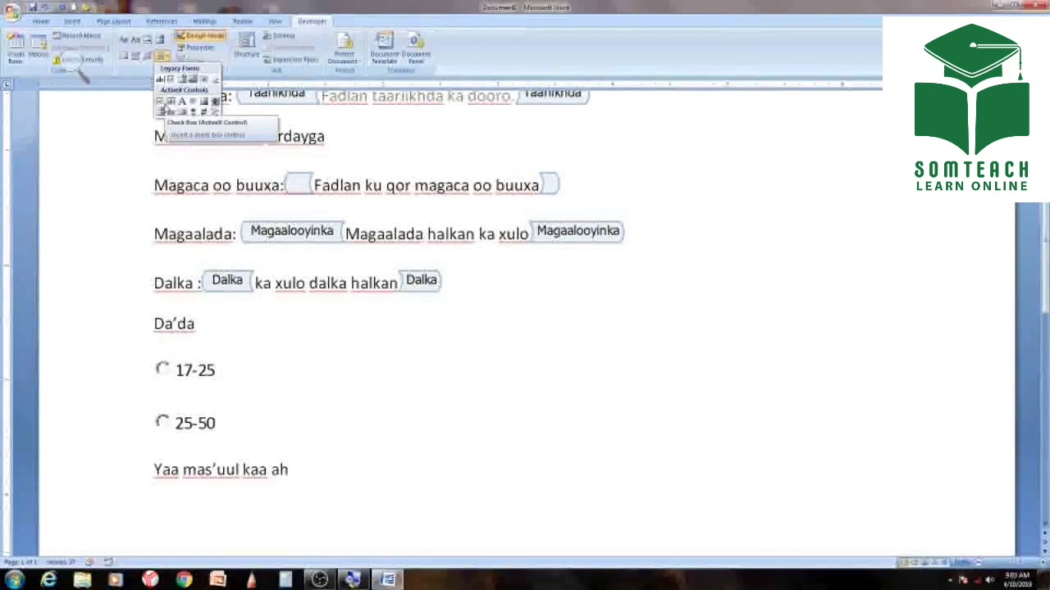
pyautogui.click(161, 101)
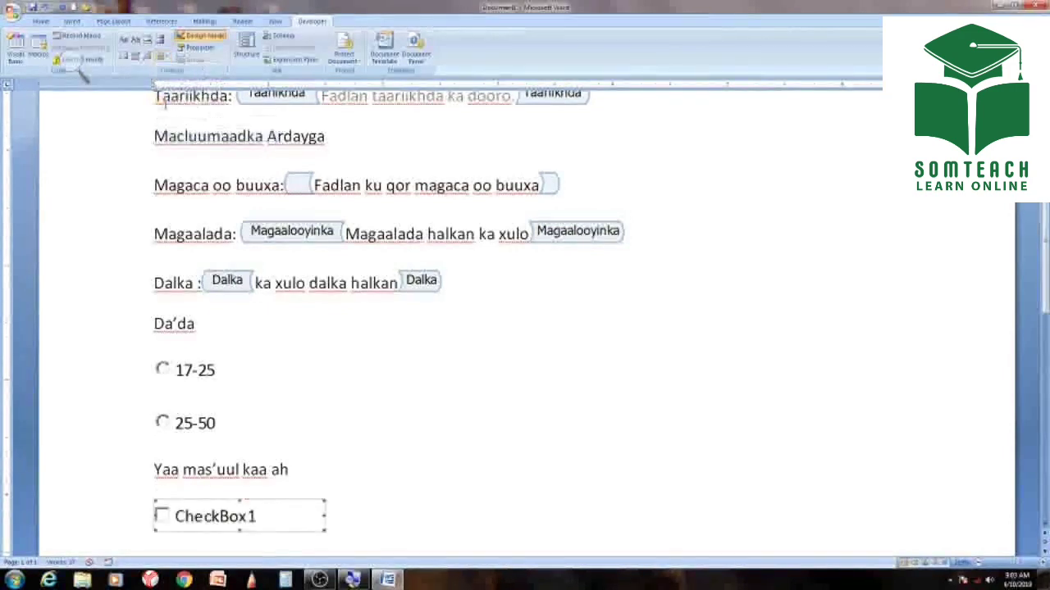
pyautogui.click(201, 49)
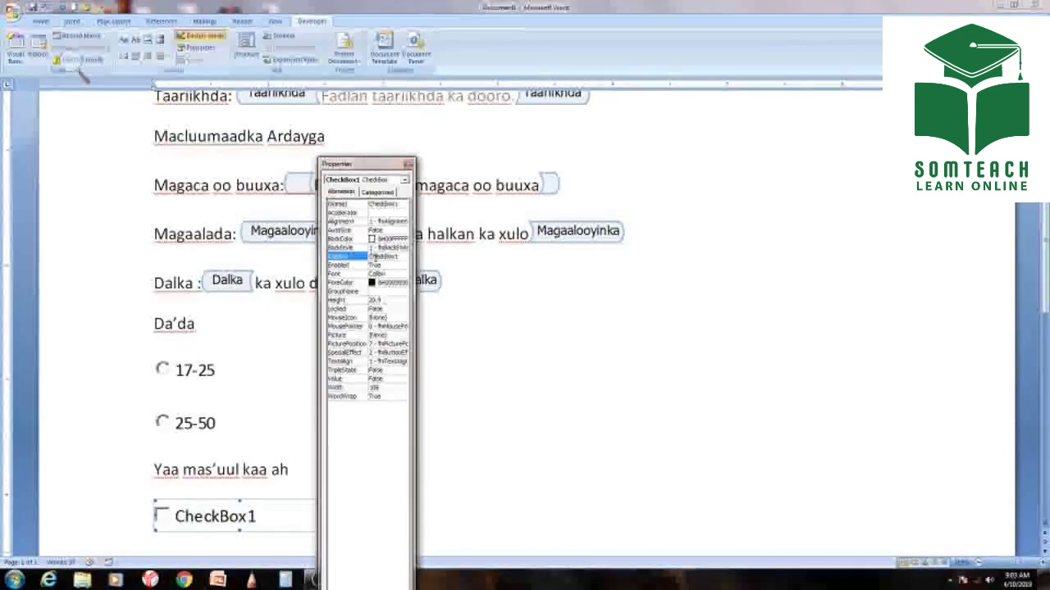
pyautogui.press('BackSpace')
pyautogui.press('BackSpace')
pyautogui.press('BackSpace')
pyautogui.press('BackSpace')
pyautogui.press('BackSpace')
pyautogui.press('BackSpace')
pyautogui.press('BackSpace')
pyautogui.press('BackSpace')
pyautogui.press('BackSpace')
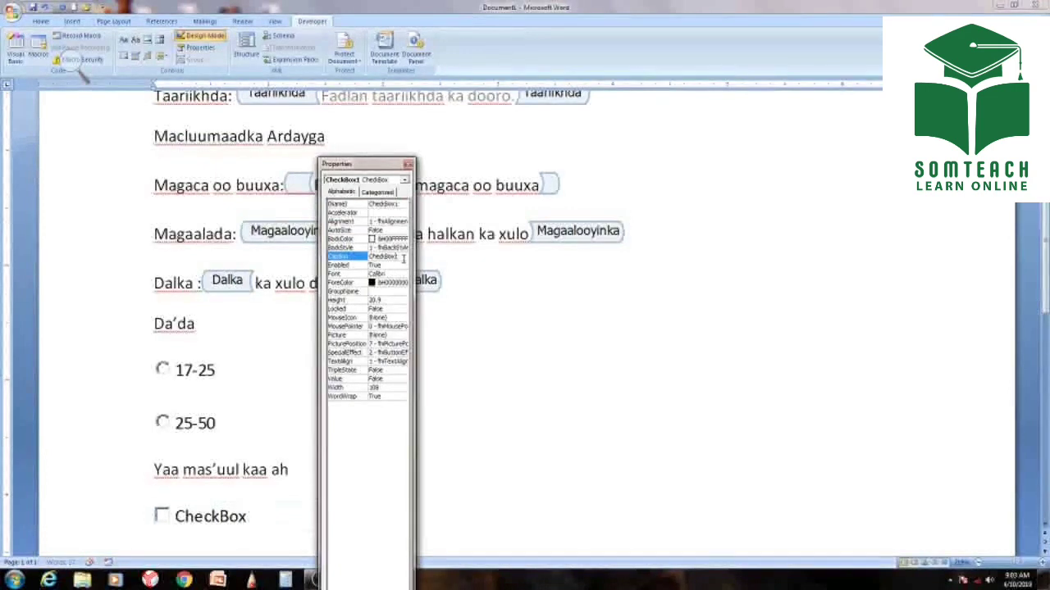
pyautogui.write('Aabo')
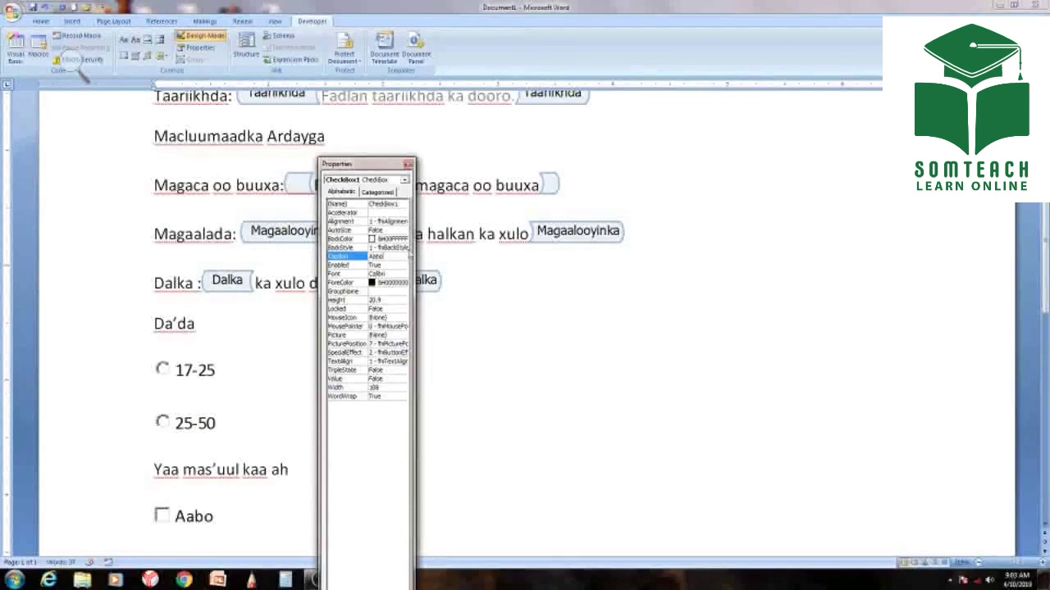
pyautogui.click(408, 164)
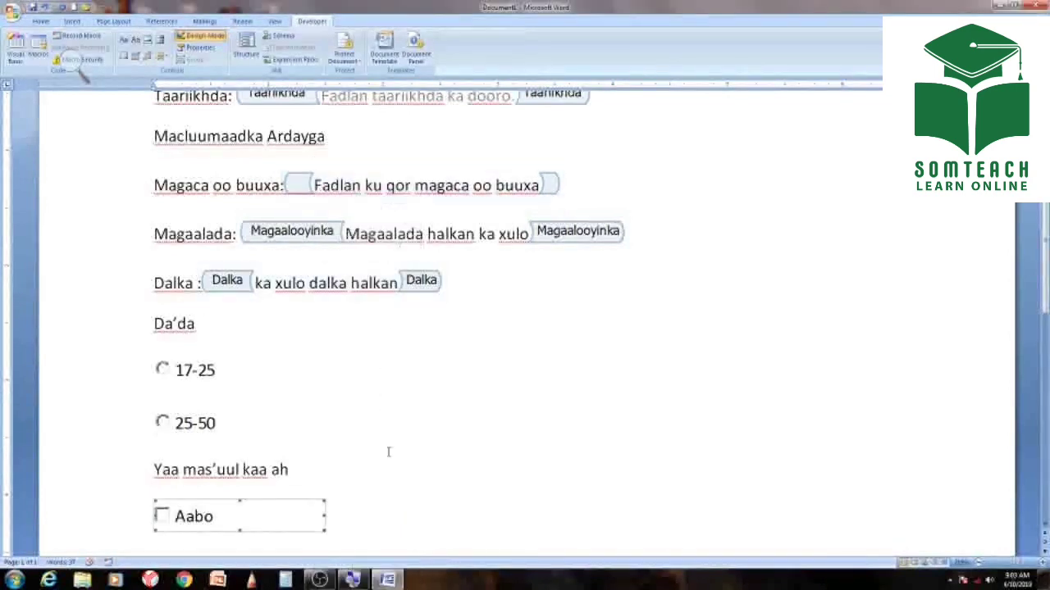
pyautogui.click(379, 497)
pyautogui.scroll(-1, 346, 506)
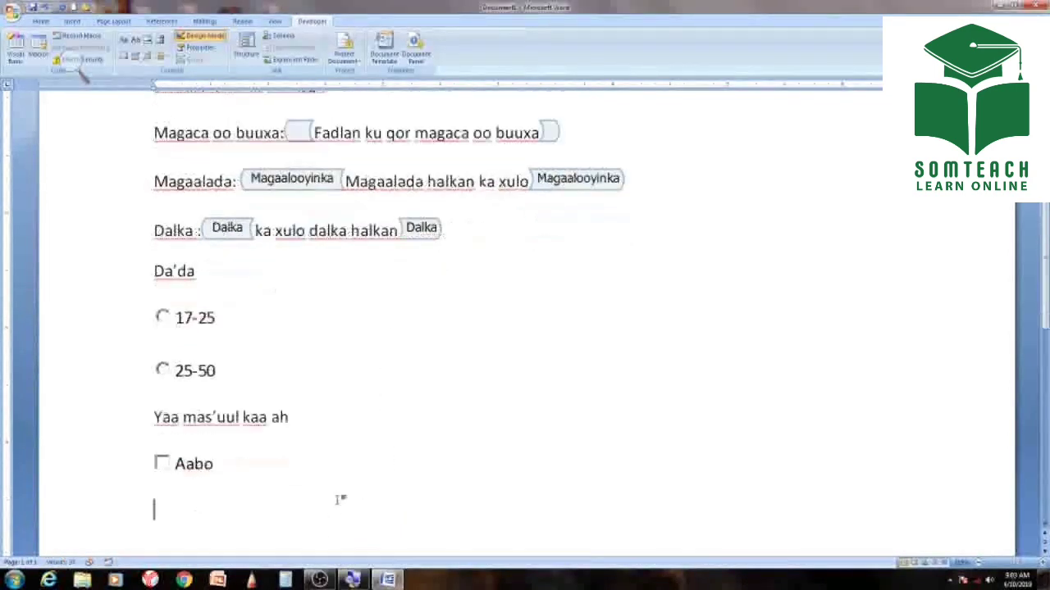
# Insert a second ActiveX check box below Aabo and caption it Hooyo
pyautogui.click(164, 59)
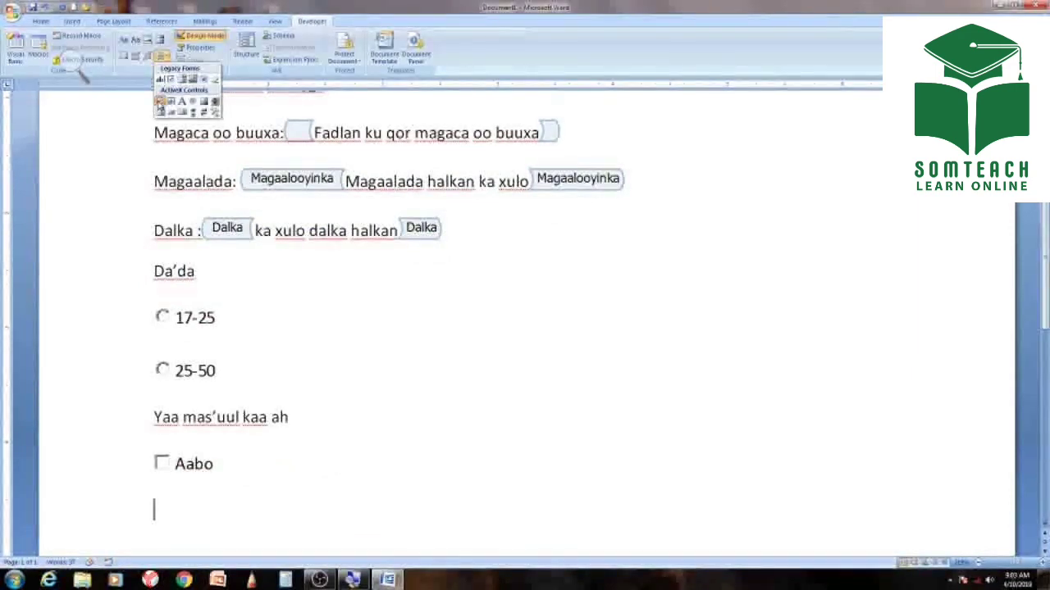
pyautogui.click(159, 100)
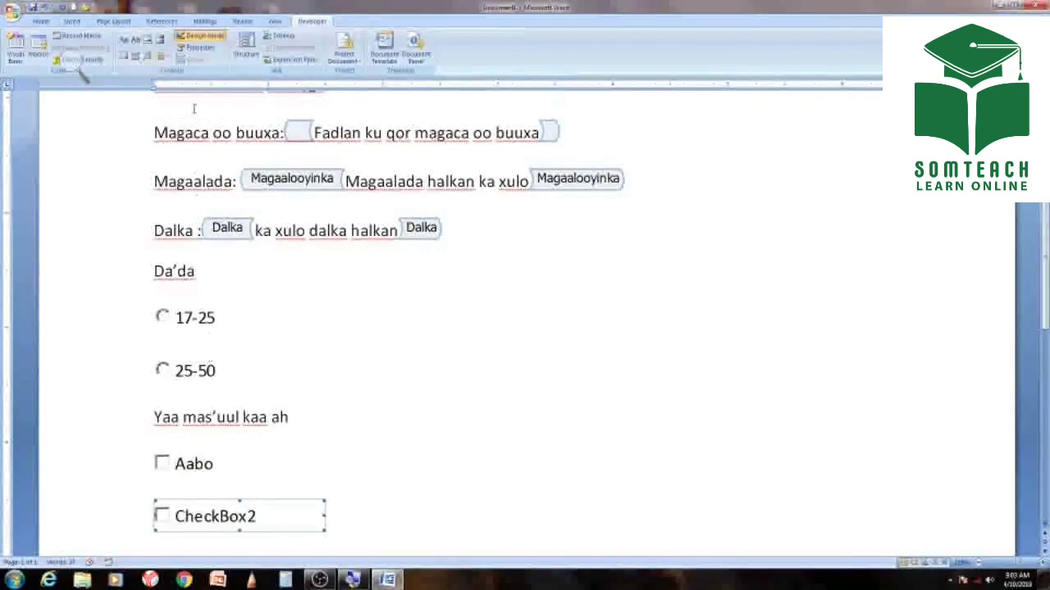
pyautogui.click(210, 51)
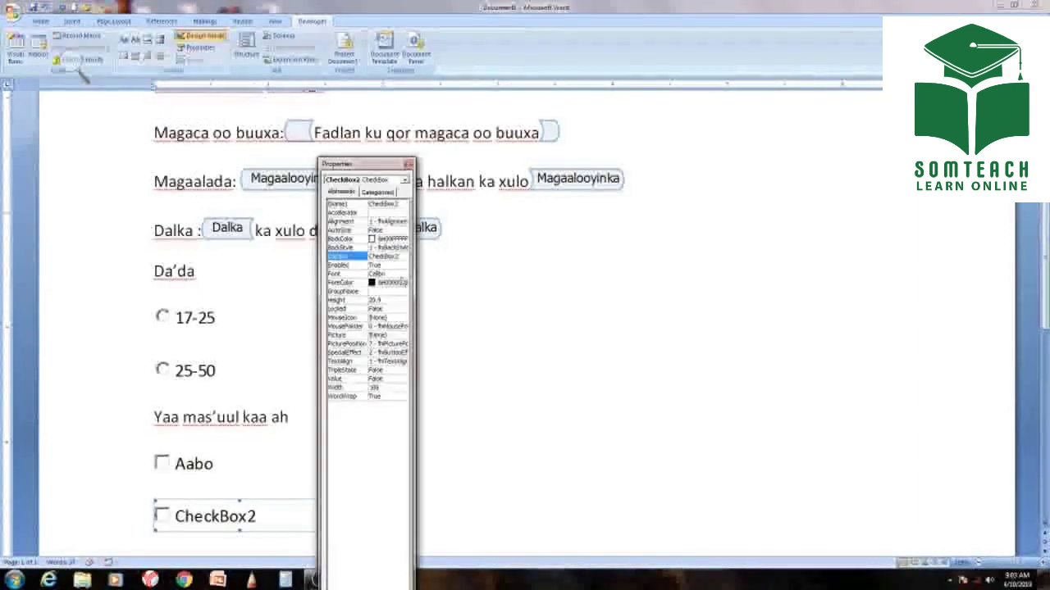
pyautogui.press('BackSpace')
pyautogui.press('BackSpace')
pyautogui.press('BackSpace')
pyautogui.press('BackSpace')
pyautogui.press('BackSpace')
pyautogui.press('BackSpace')
pyautogui.press('BackSpace')
pyautogui.press('BackSpace')
pyautogui.press('BackSpace')
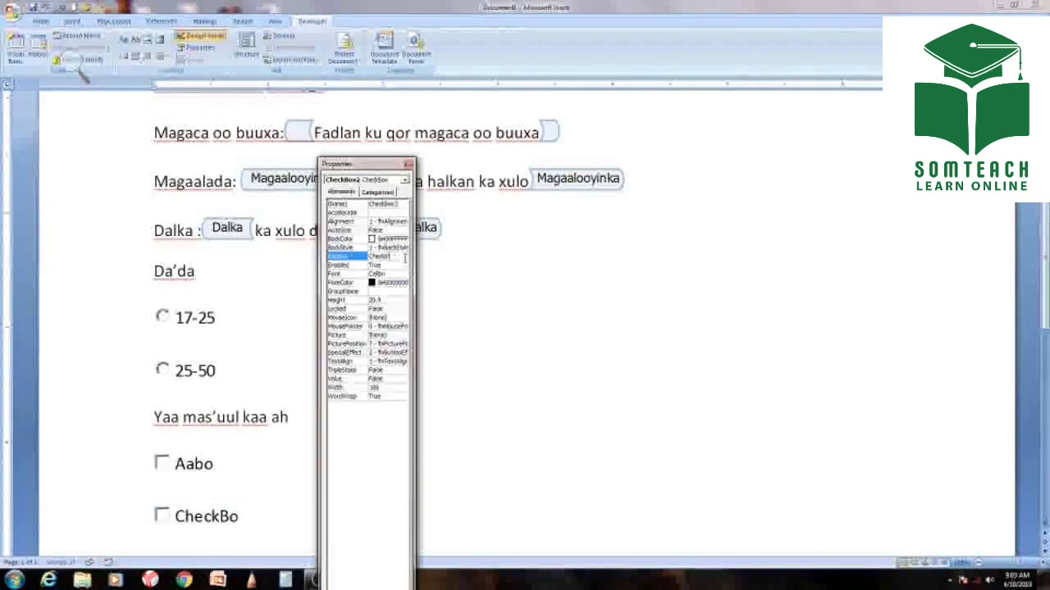
pyautogui.write('Hooyo')
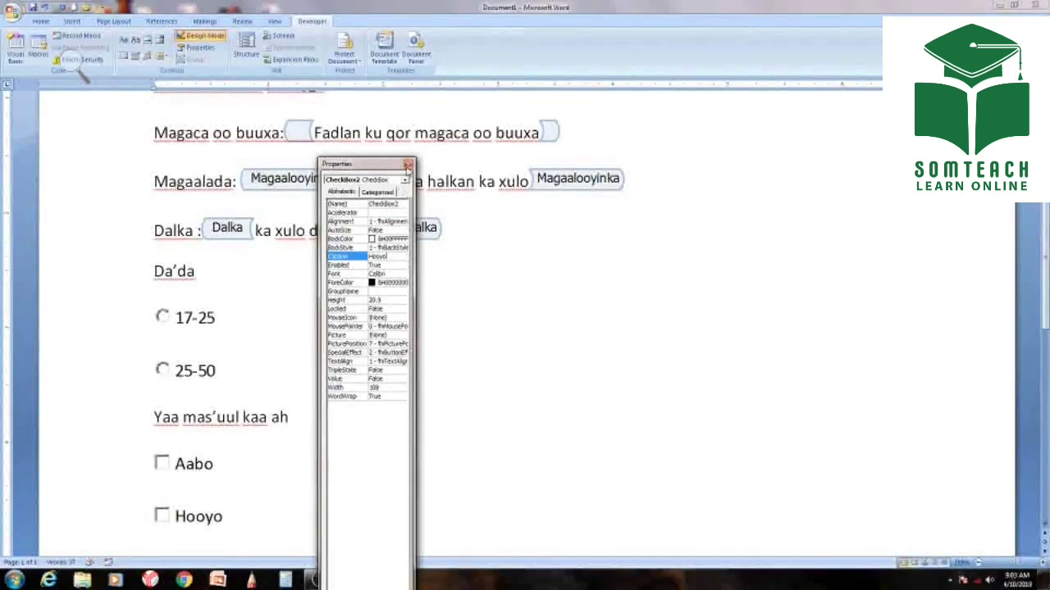
pyautogui.click(408, 165)
pyautogui.click(328, 525)
pyautogui.scroll(-1, 328, 525)
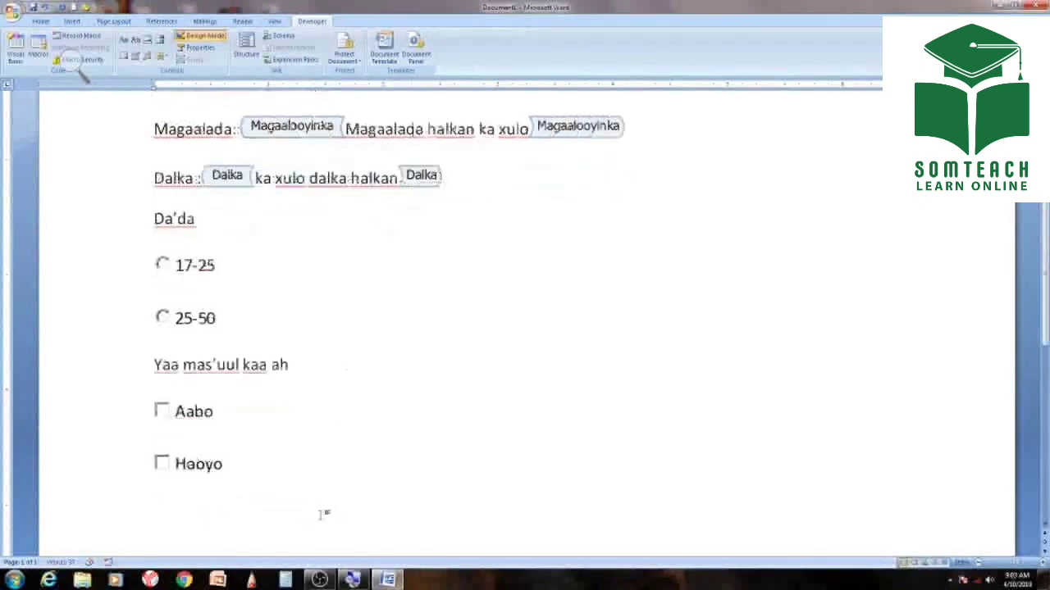
# Insert a third check box below Hooyo captioned Qaraabo kale, then start a new line
pyautogui.click(163, 58)
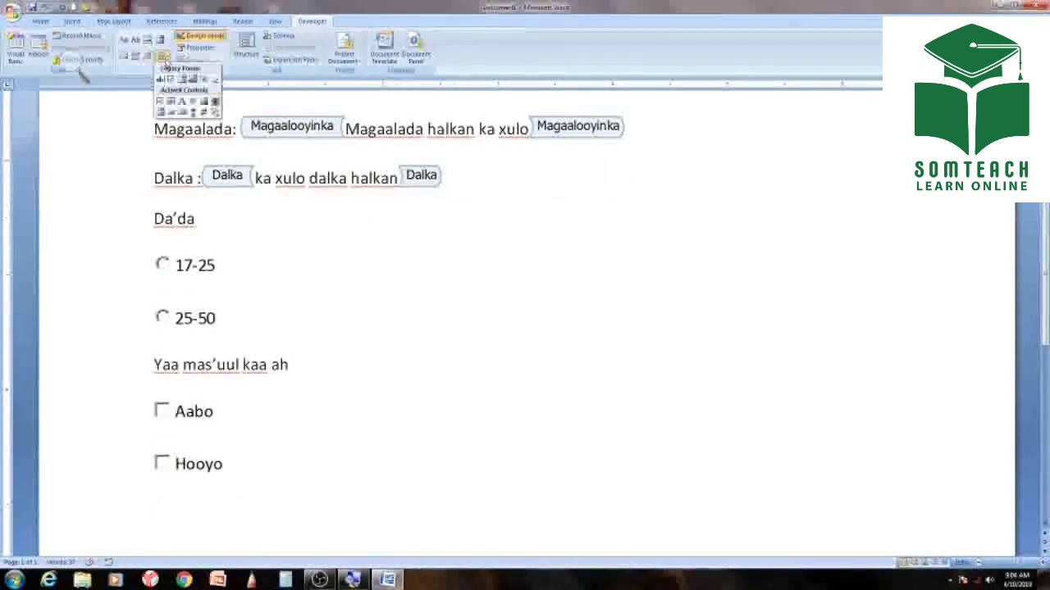
pyautogui.click(161, 102)
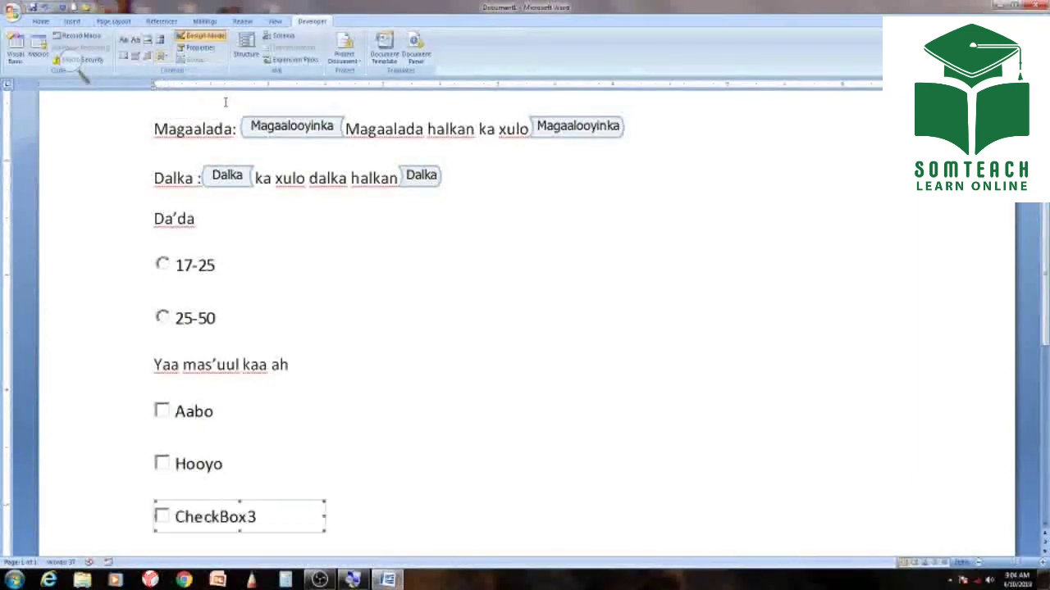
pyautogui.click(200, 48)
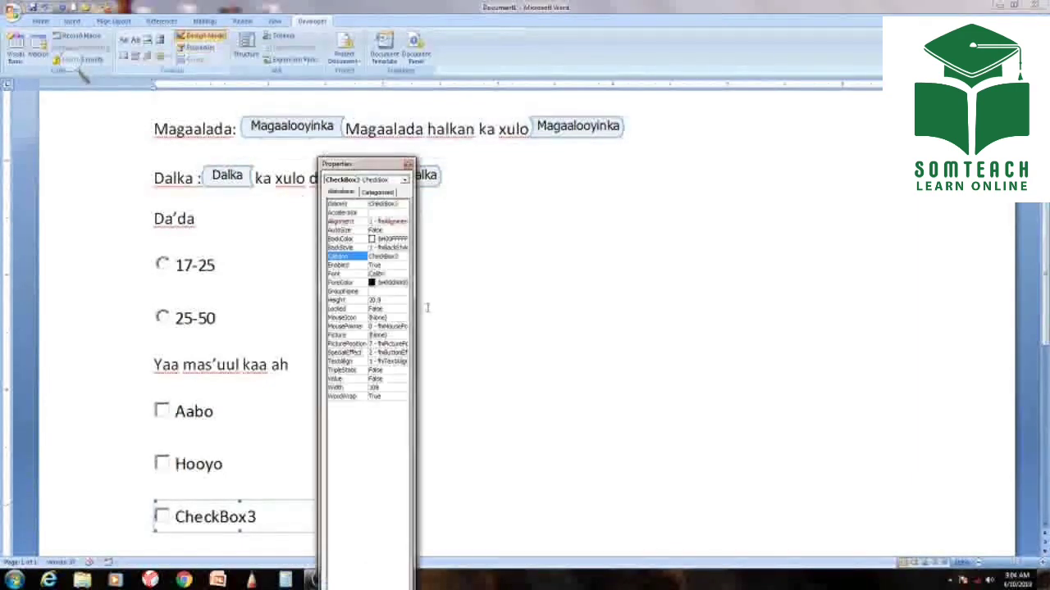
pyautogui.click(396, 258)
pyautogui.press('BackSpace')
pyautogui.press('BackSpace')
pyautogui.press('BackSpace')
pyautogui.press('BackSpace')
pyautogui.press('BackSpace')
pyautogui.press('BackSpace')
pyautogui.press('BackSpace')
pyautogui.press('BackSpace')
pyautogui.press('BackSpace')
pyautogui.write('Qaraabo kale')
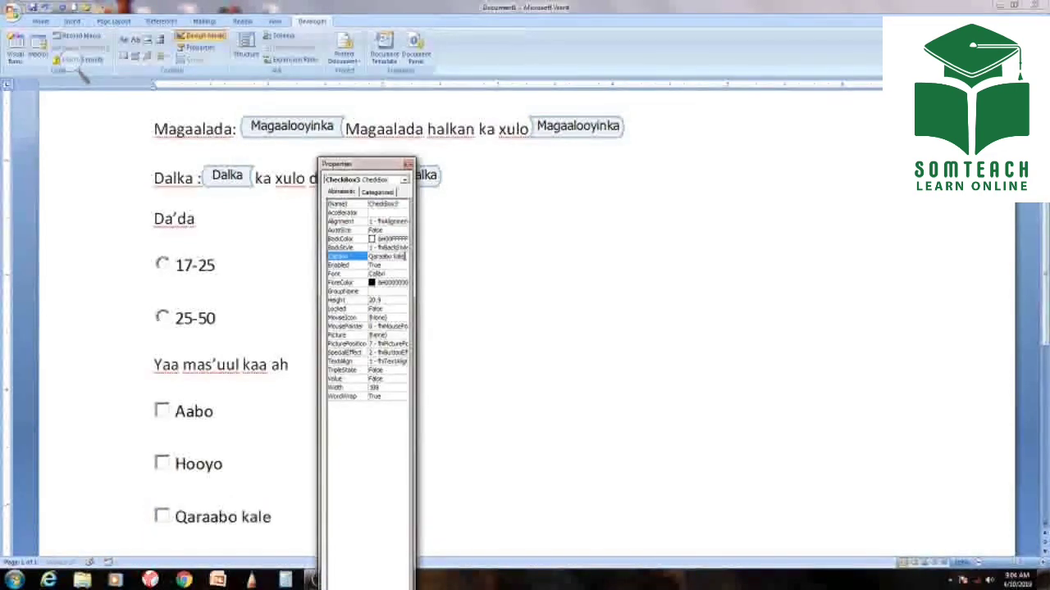
pyautogui.click(408, 164)
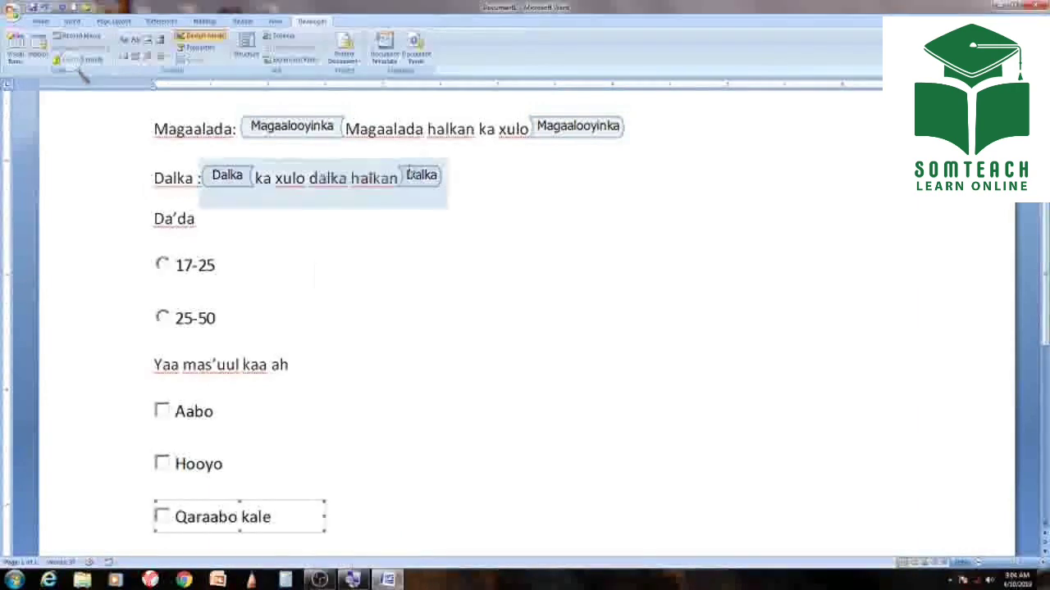
pyautogui.press('Return')
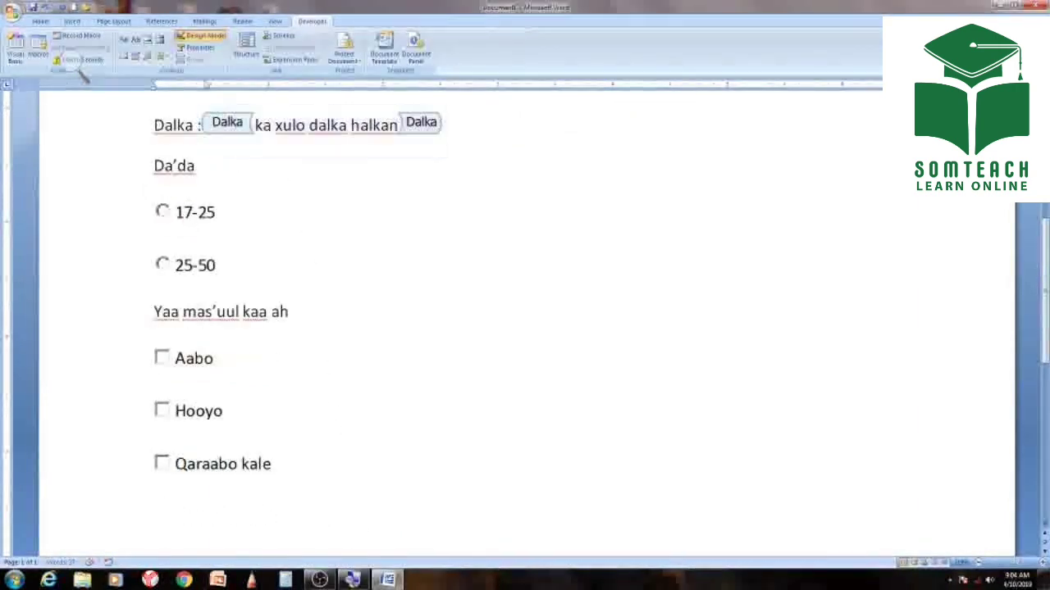
# Insert a fourth ActiveX check box below Qaraabo kale captioned 'Aniga ayaa mas'uul kaa ah'
pyautogui.click(163, 56)
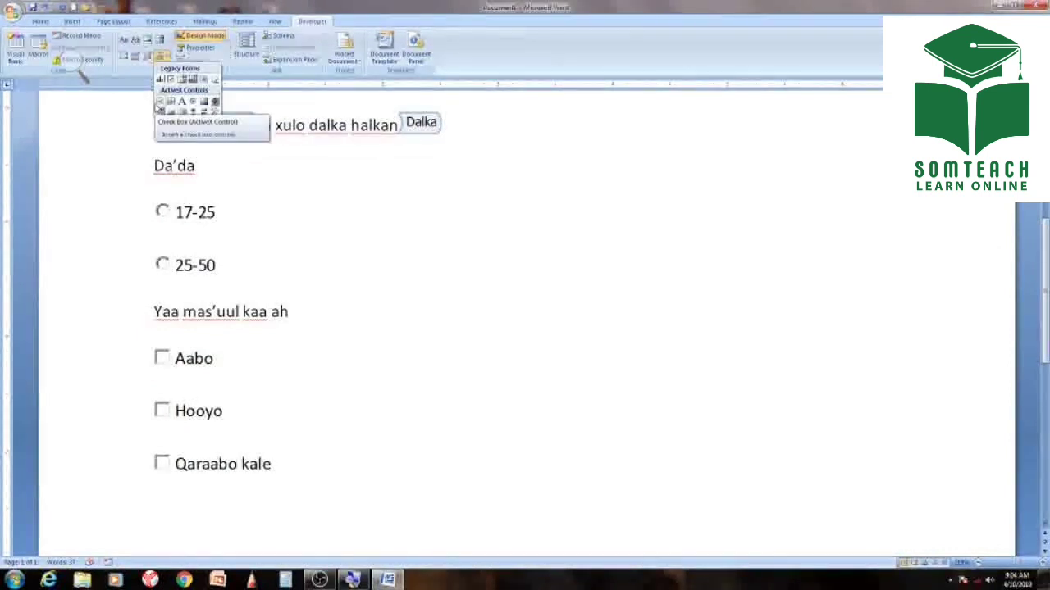
pyautogui.click(159, 100)
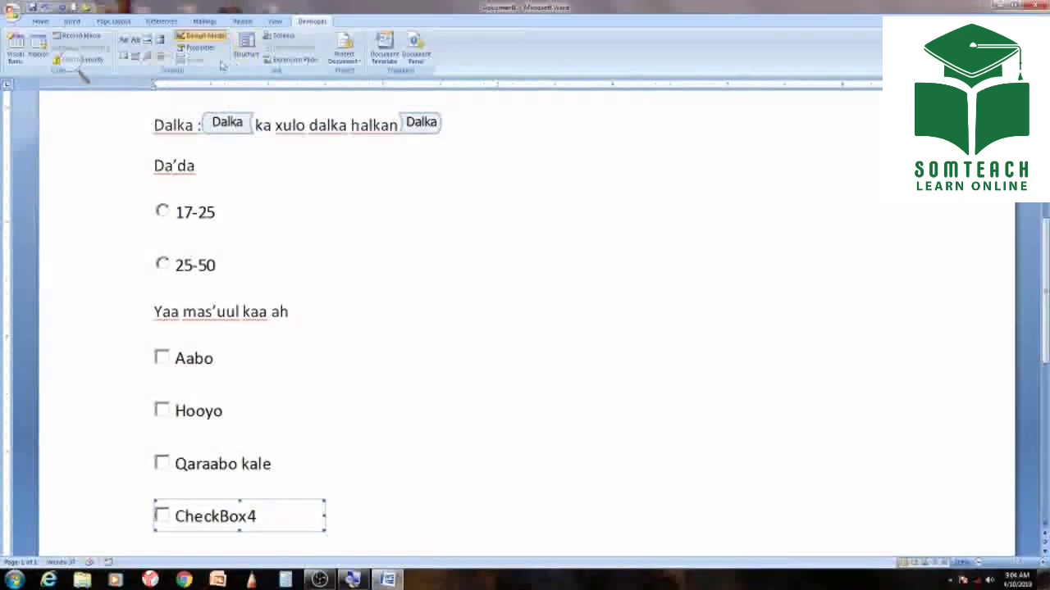
pyautogui.click(200, 48)
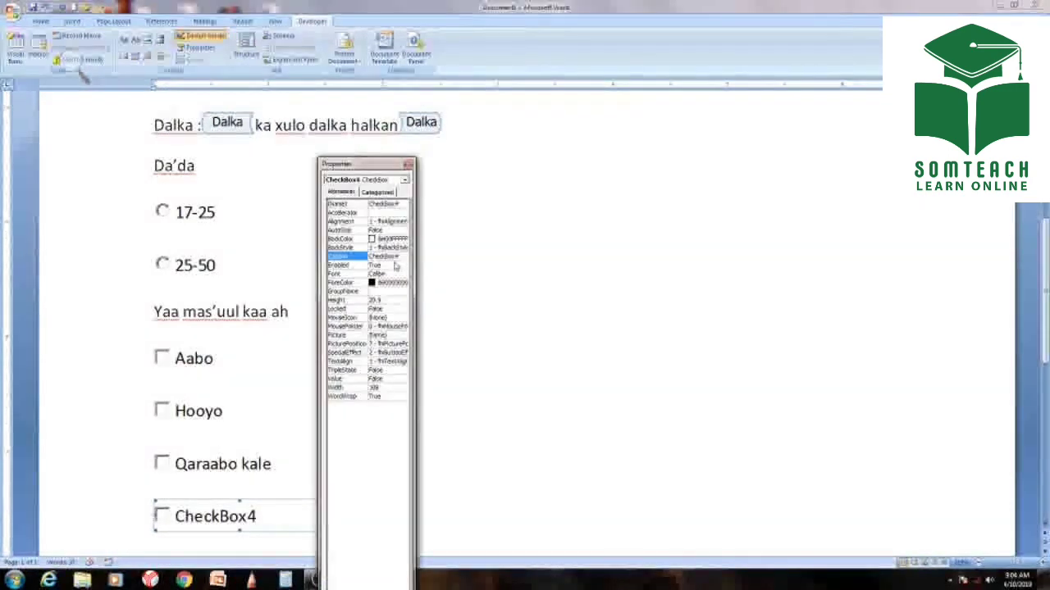
pyautogui.press('BackSpace')
pyautogui.press('BackSpace')
pyautogui.press('BackSpace')
pyautogui.press('BackSpace')
pyautogui.press('BackSpace')
pyautogui.press('BackSpace')
pyautogui.press('BackSpace')
pyautogui.press('BackSpace')
pyautogui.press('BackSpace')
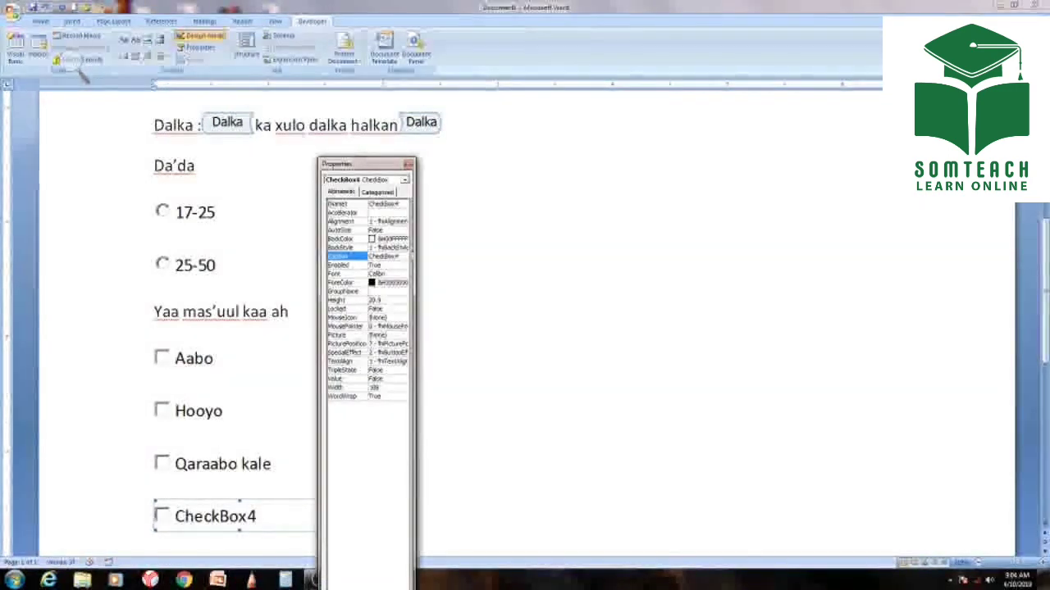
pyautogui.write('An')
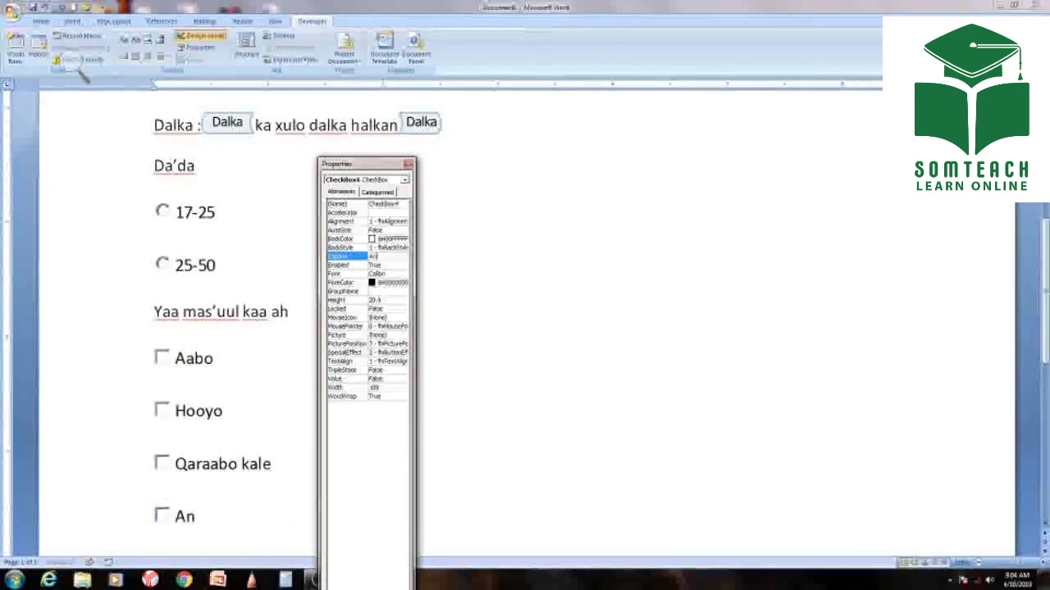
pyautogui.write('iga ayaa mas')
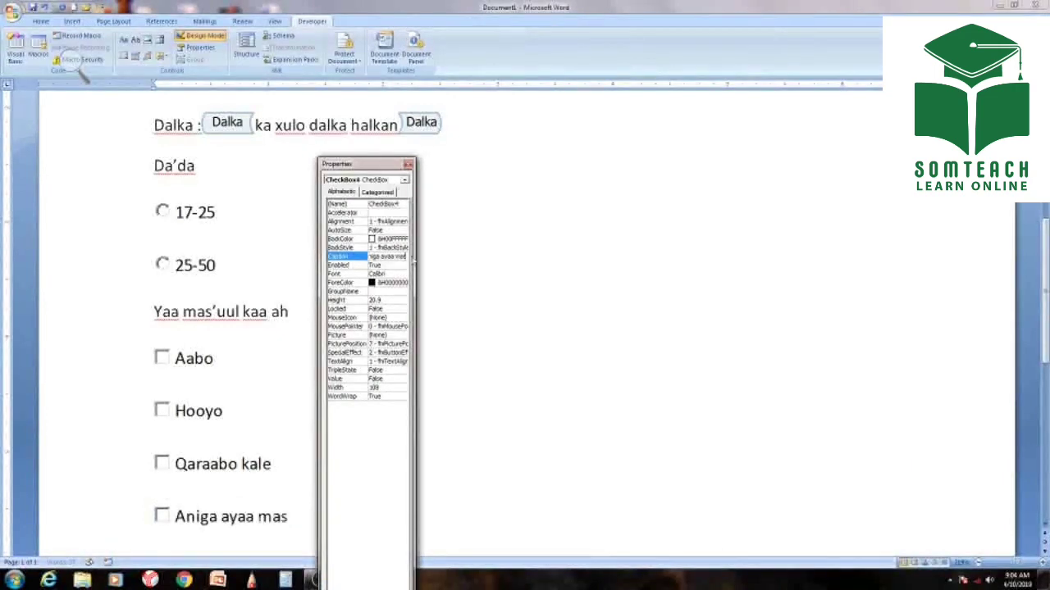
pyautogui.write("'uul kaa ah")
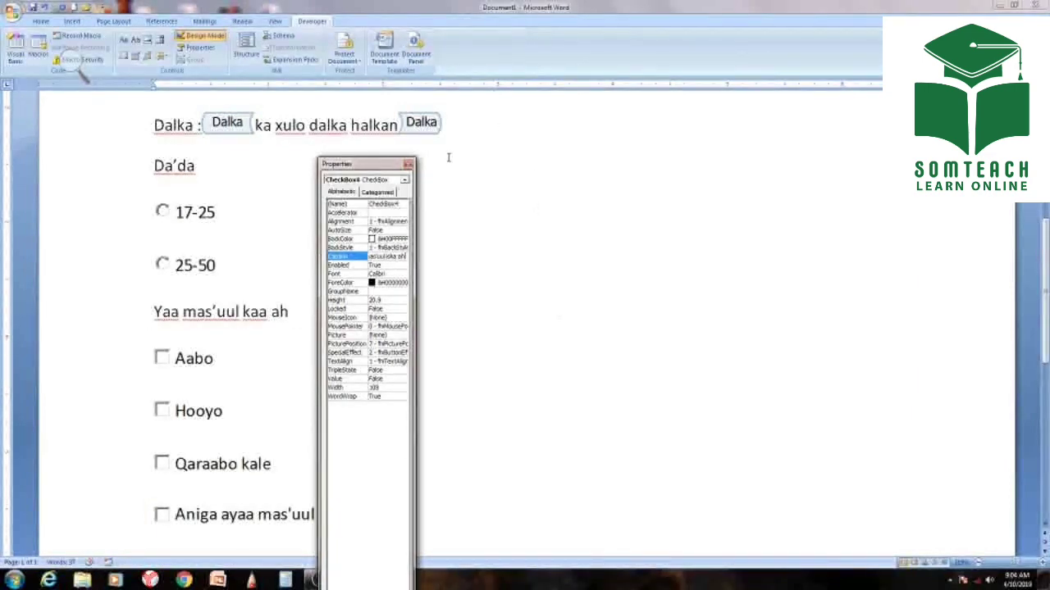
pyautogui.click(408, 163)
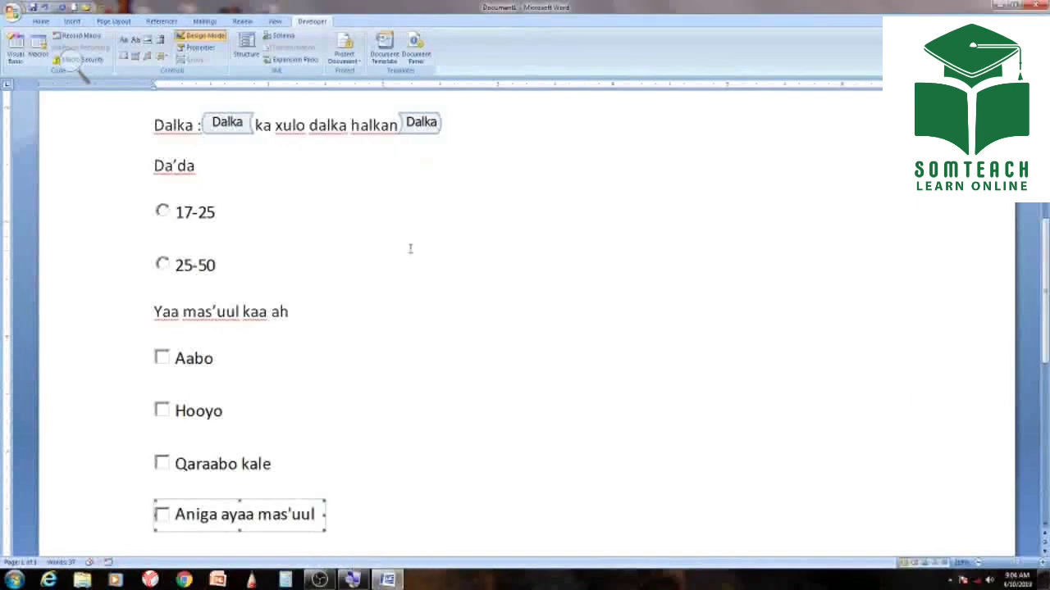
pyautogui.scroll(4, 408, 246)
pyautogui.scroll(1, 381, 191)
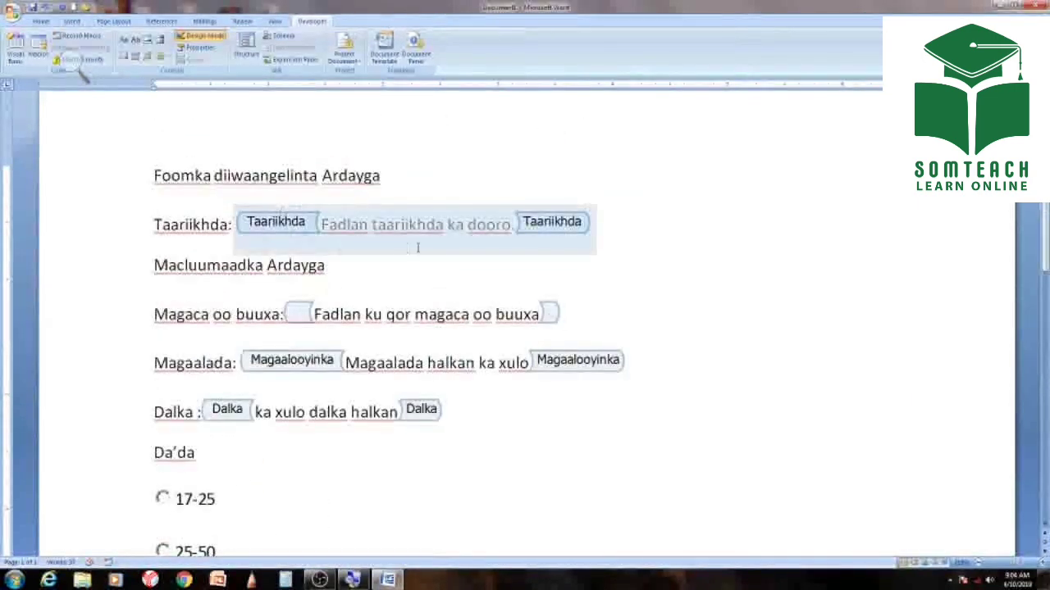
# Add an empty ActiveX Image control on a new line below the form title
pyautogui.click(404, 187)
pyautogui.press('Return')
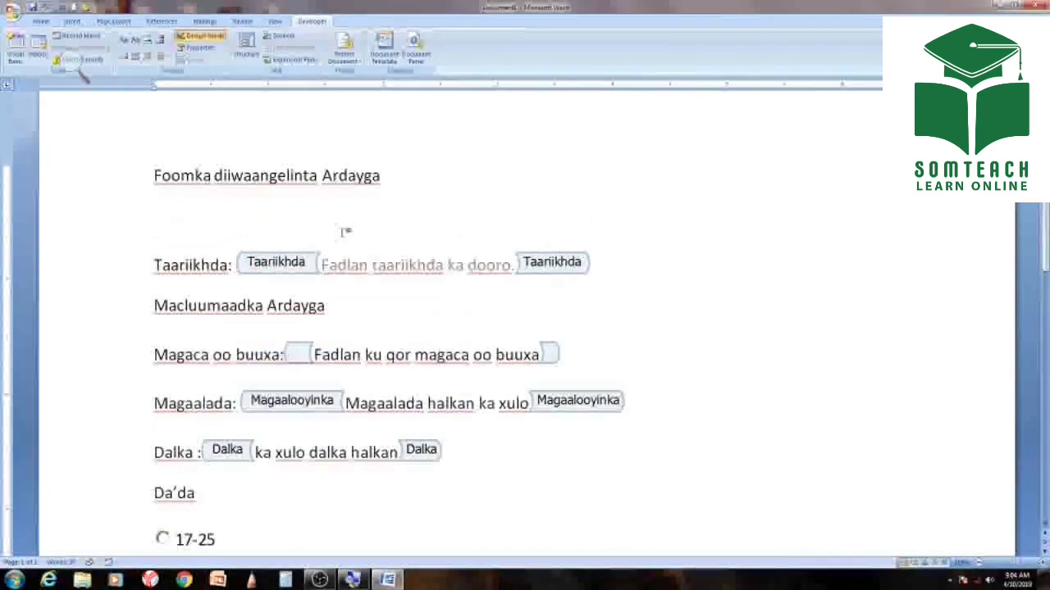
pyautogui.click(164, 58)
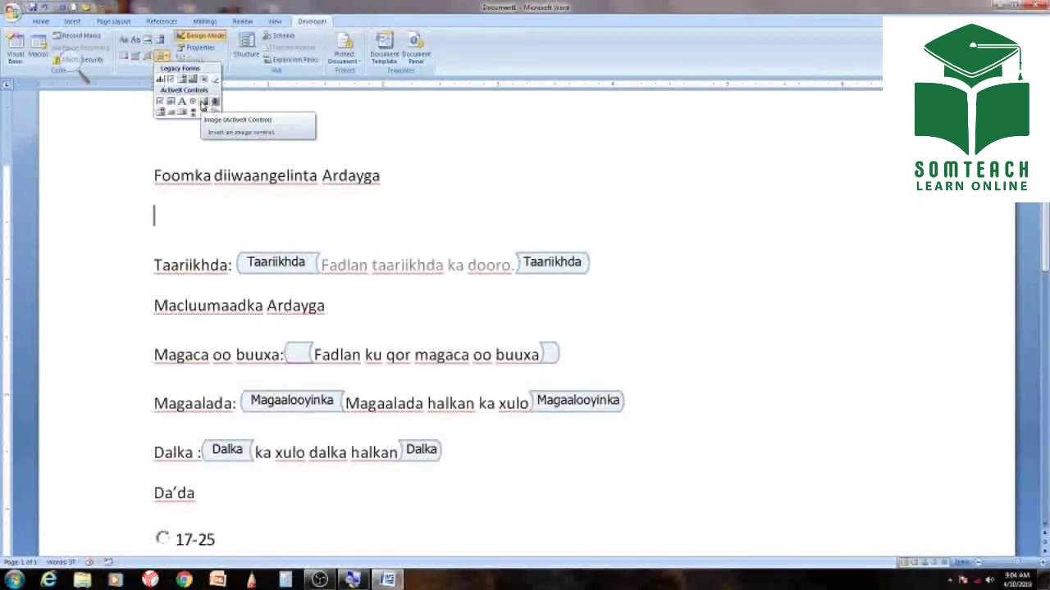
pyautogui.click(203, 101)
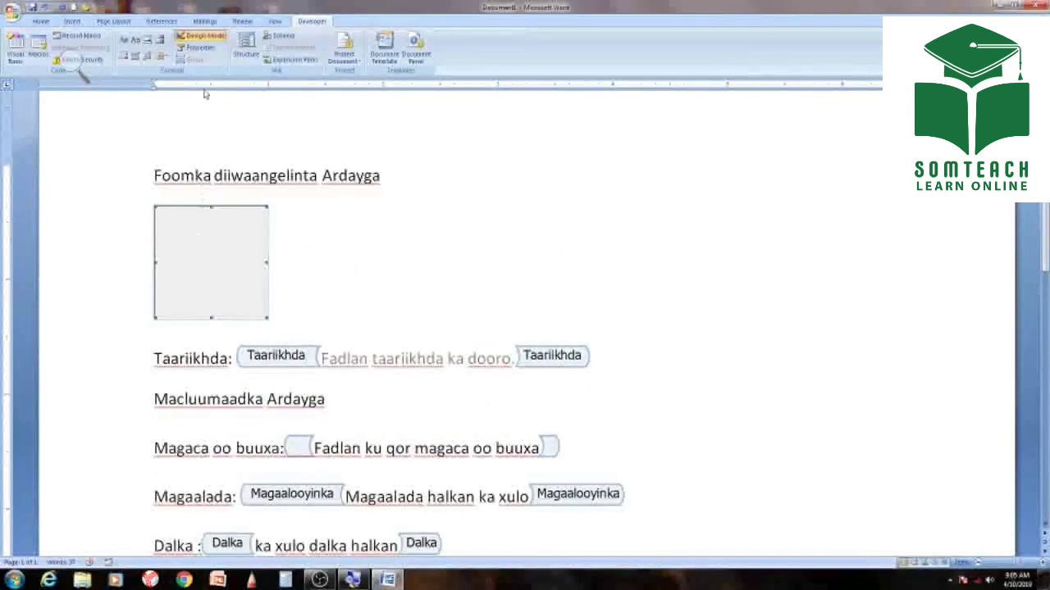
# Load the Desert sample picture into Image1's Picture property, then close Properties to view the form
pyautogui.click(200, 47)
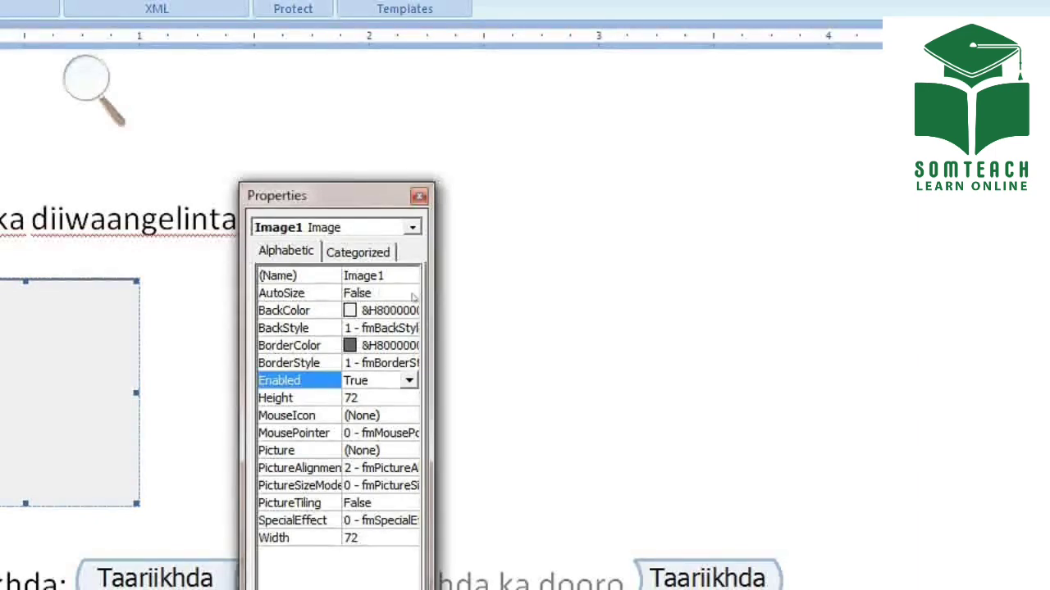
pyautogui.press('Down')
pyautogui.press('Down')
pyautogui.press('Down')
pyautogui.press('Down')
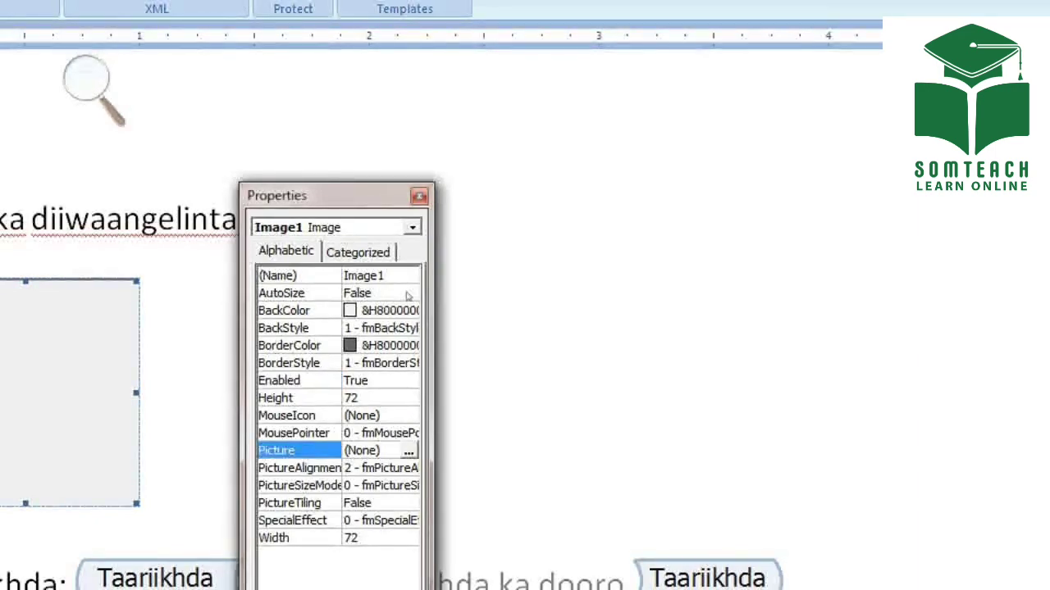
pyautogui.click(407, 451)
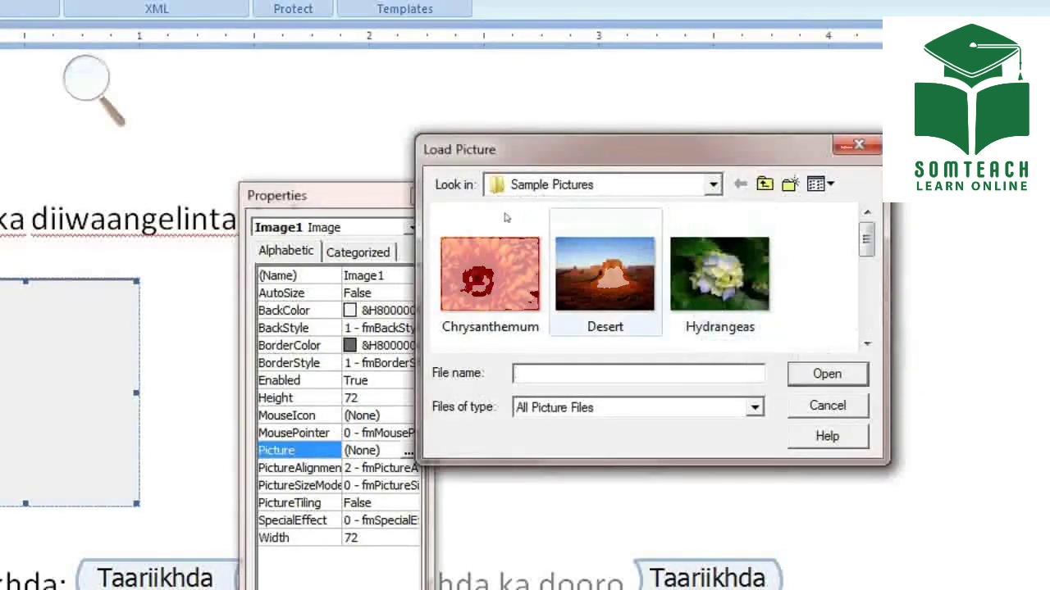
pyautogui.click(599, 249)
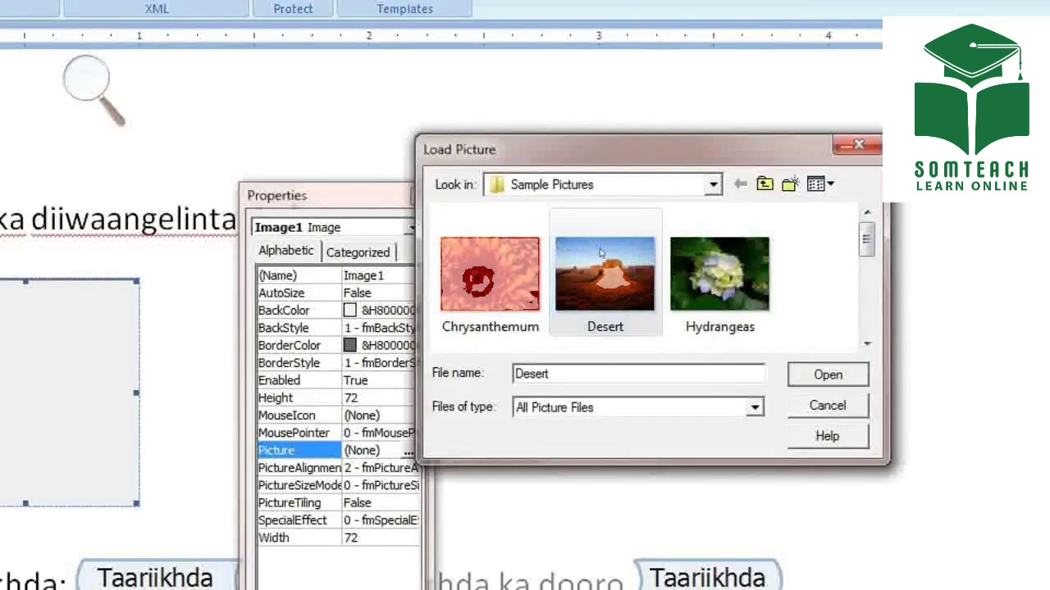
pyautogui.doubleClick(599, 254)
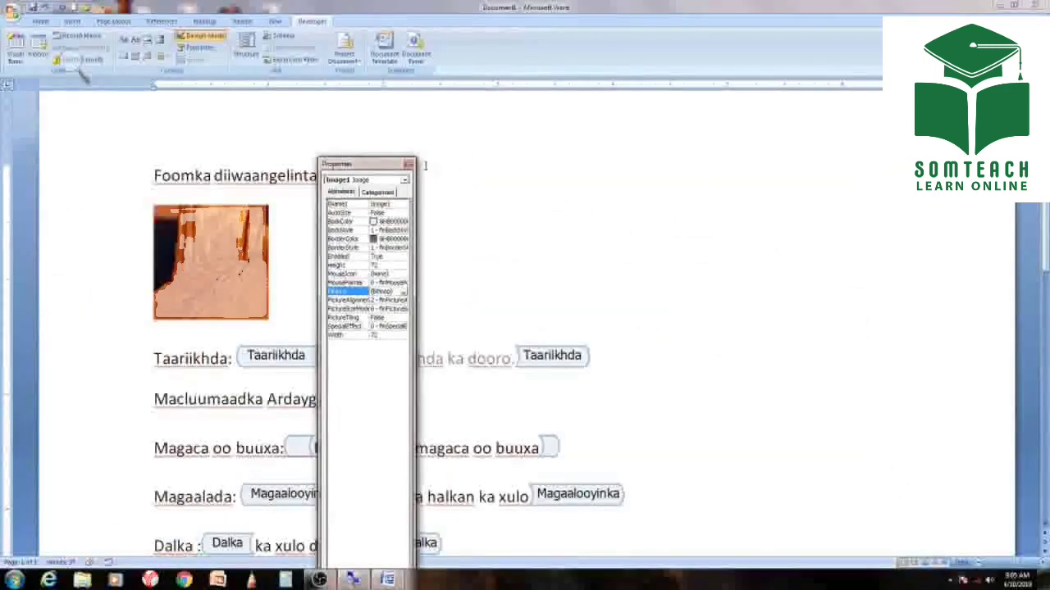
pyautogui.click(407, 165)
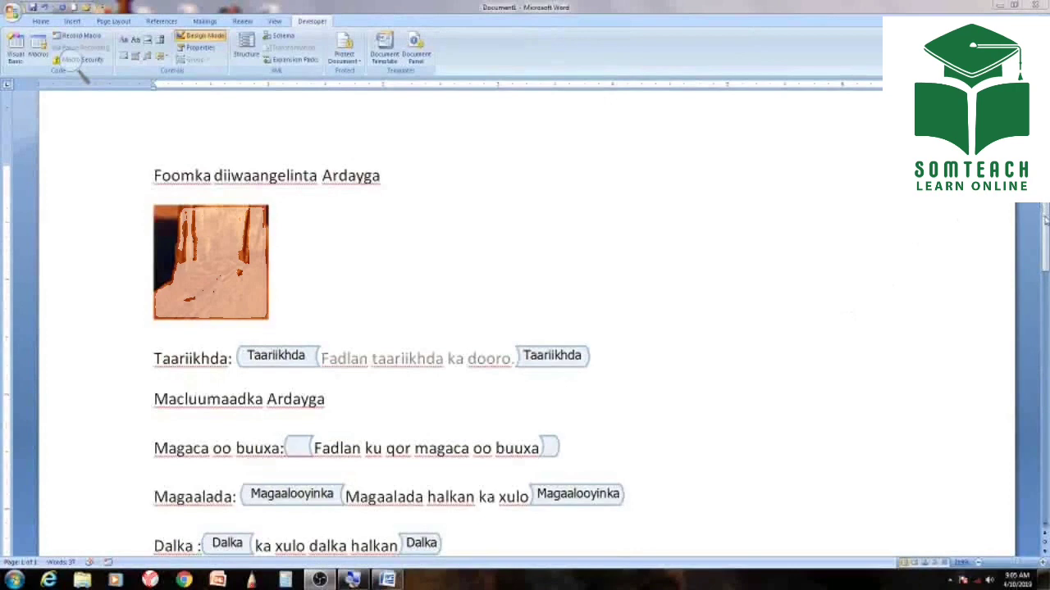
pyautogui.scroll(-5, 1035, 351)
pyautogui.moveTo(1034, 351); pyautogui.dragTo(1021, 287)
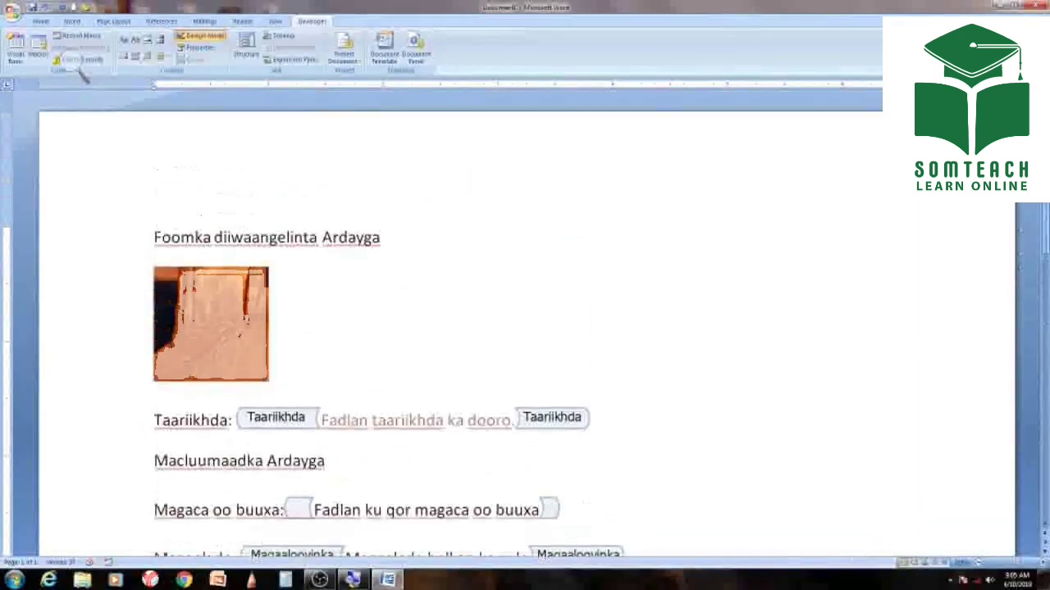
pyautogui.scroll(-3, 303, 236)
pyautogui.scroll(3, 304, 236)
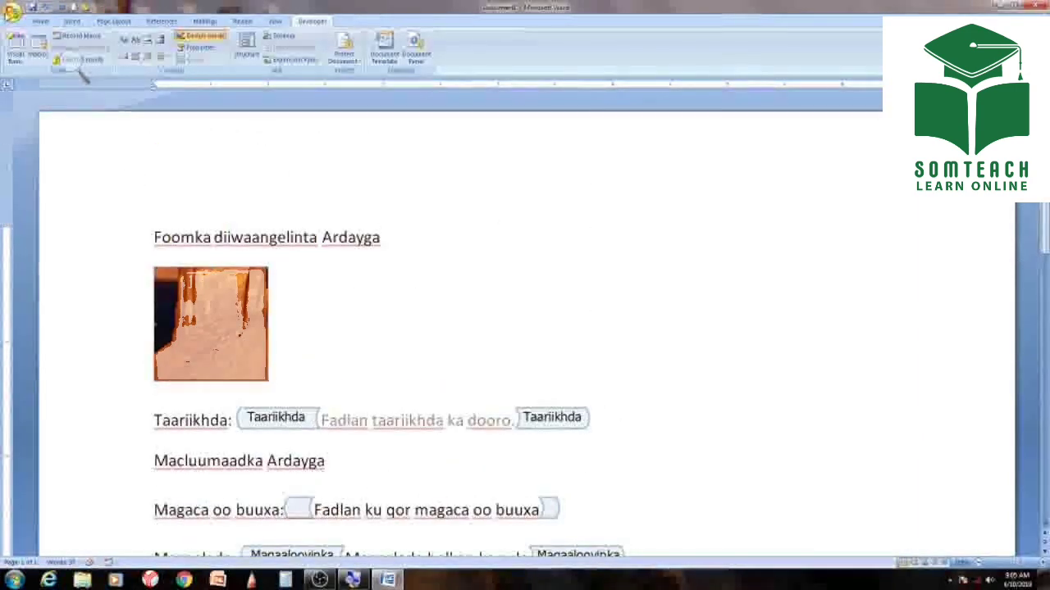
# Save the form with Save As as a Word Template named 'Foomka ardayga'
pyautogui.click(12, 11)
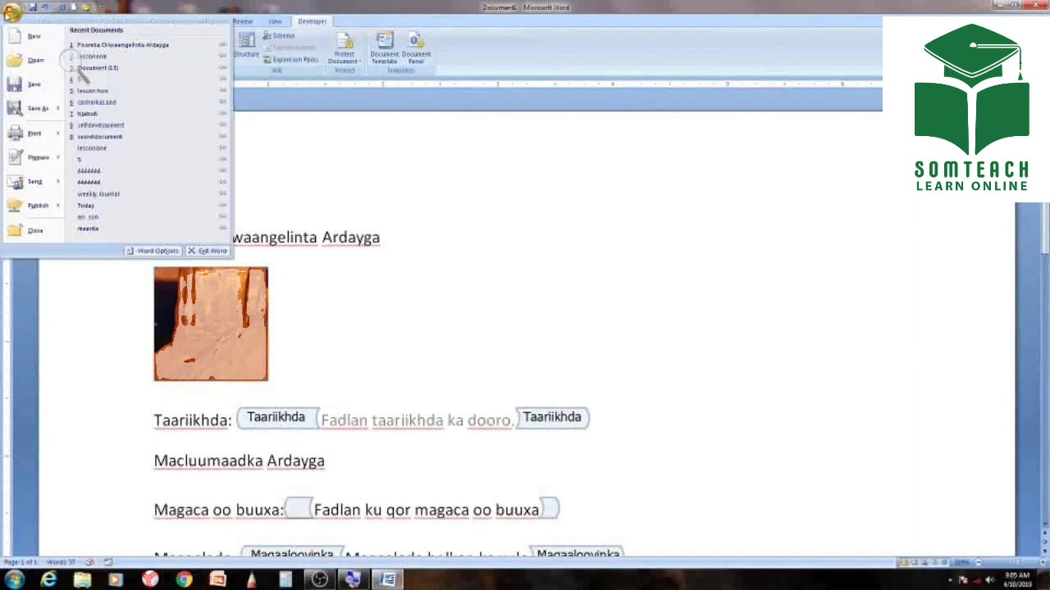
pyautogui.moveTo(18, 102)
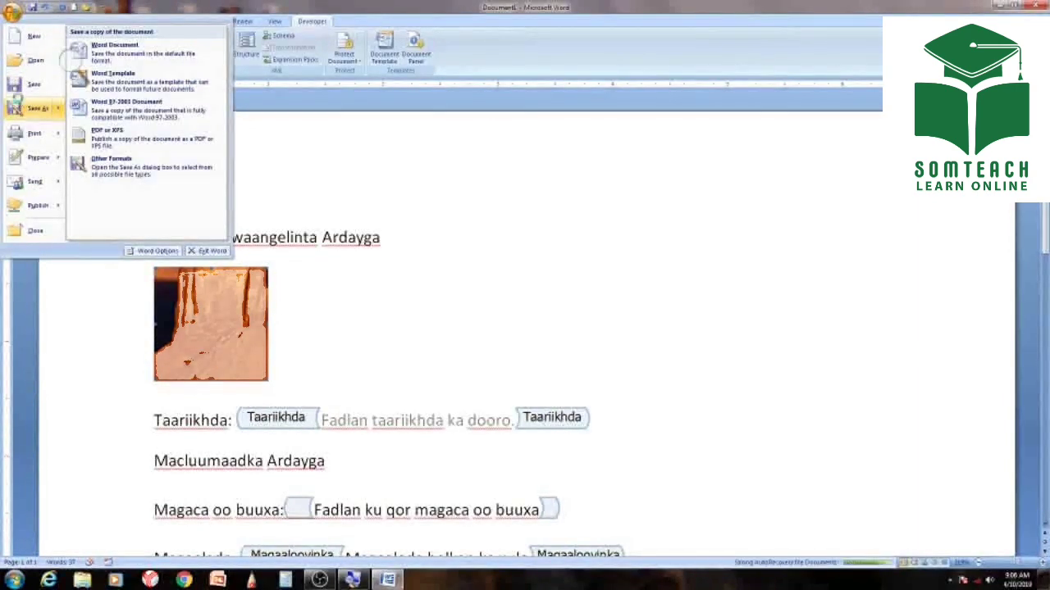
pyautogui.click(24, 105)
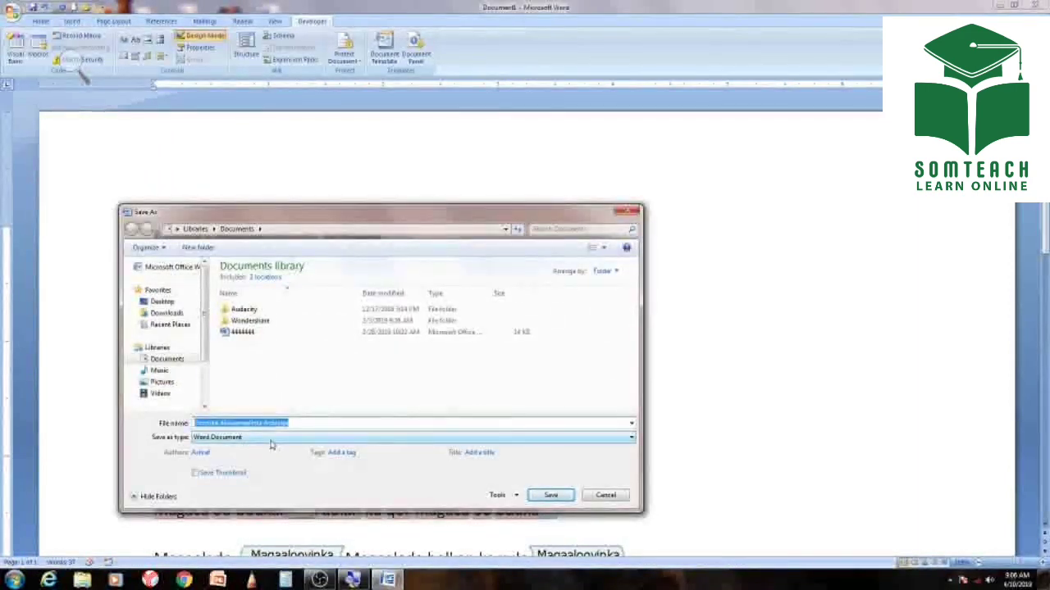
pyautogui.write('Foomka')
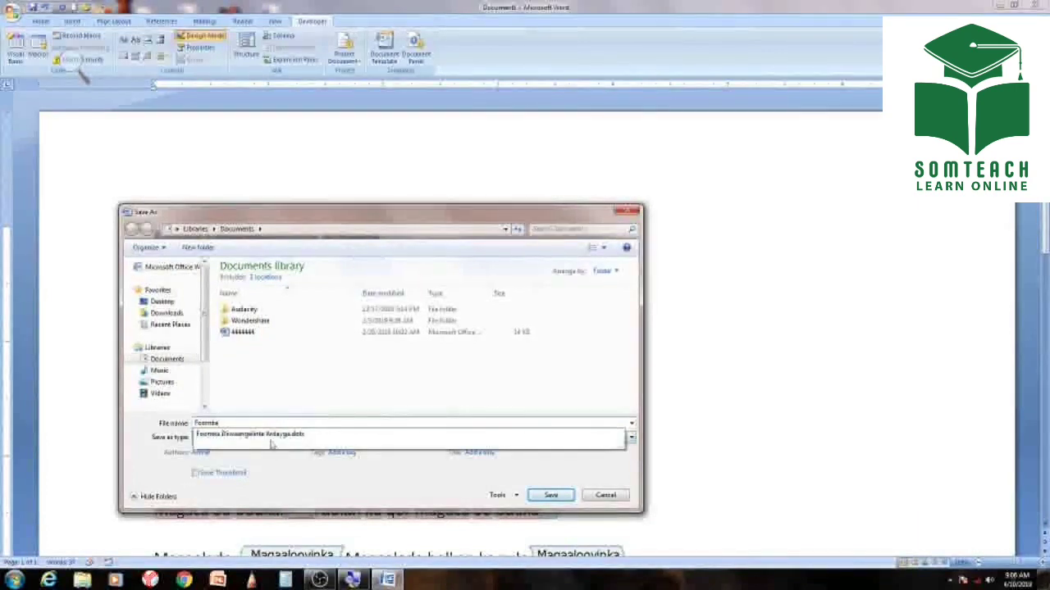
pyautogui.write(' wda')
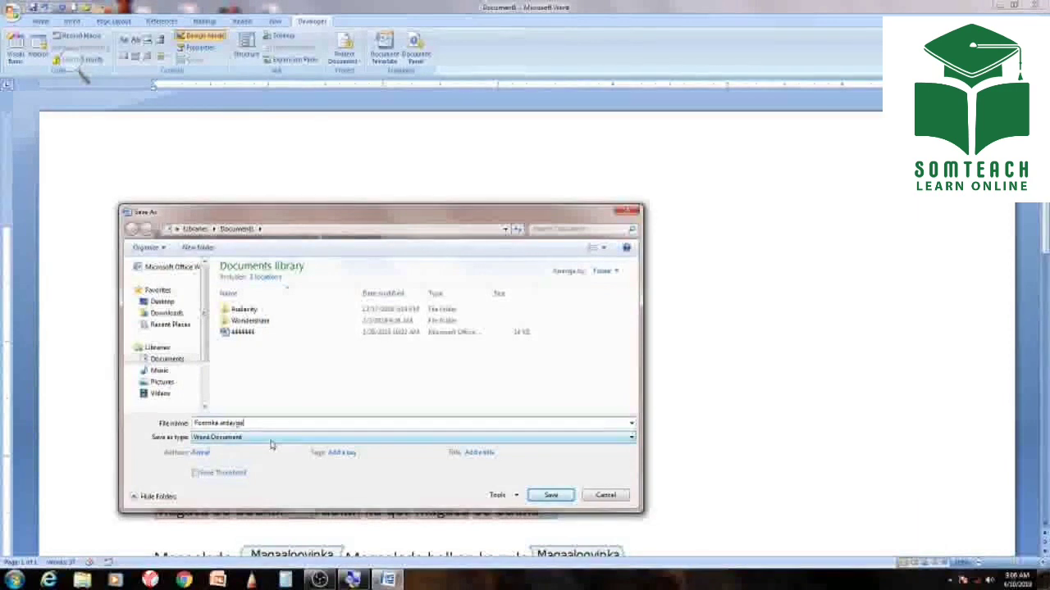
pyautogui.click(271, 441)
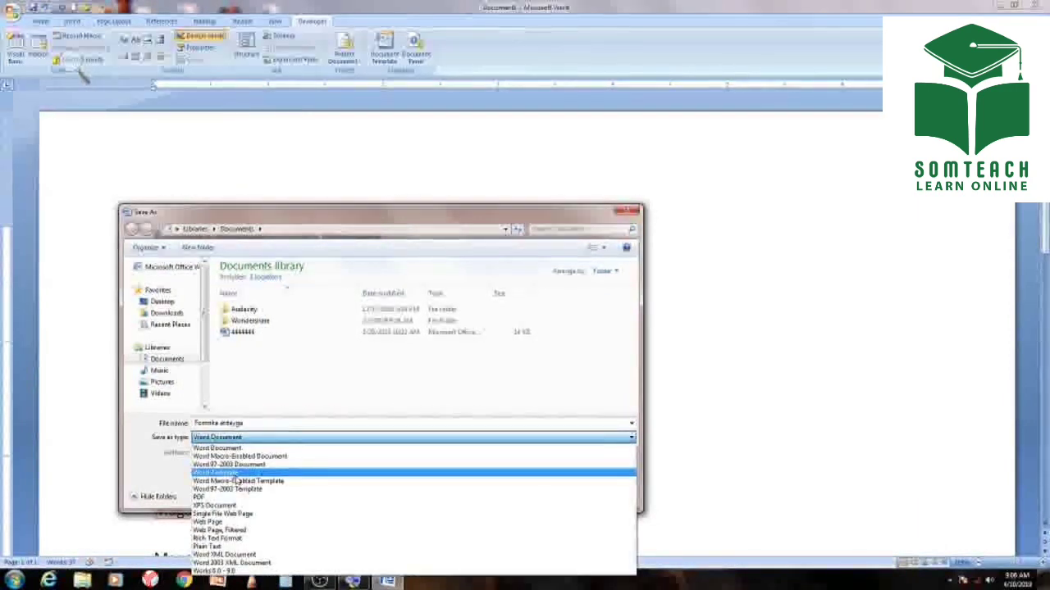
pyautogui.click(237, 473)
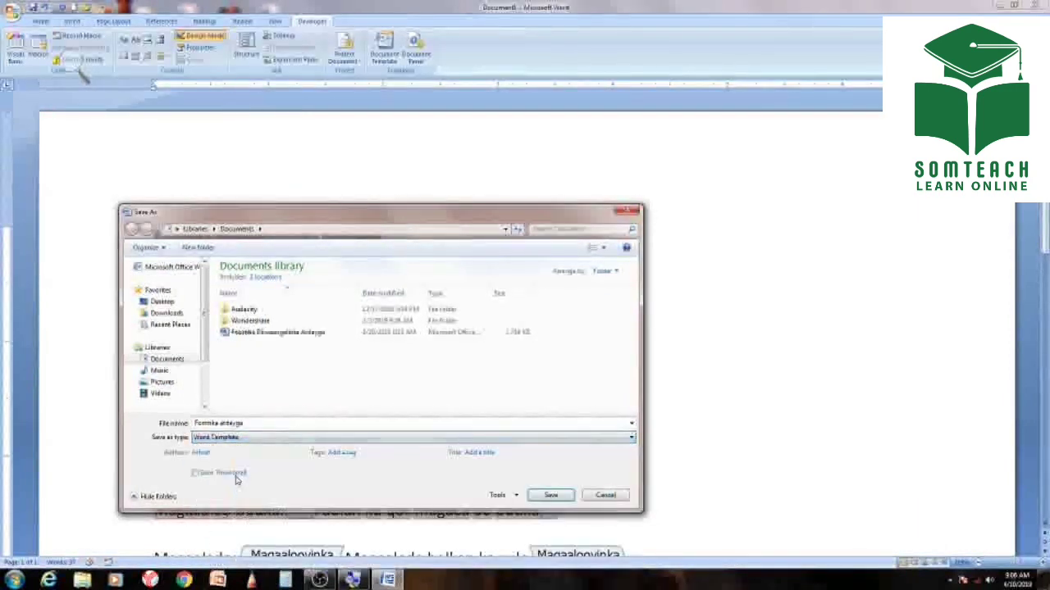
pyautogui.click(550, 495)
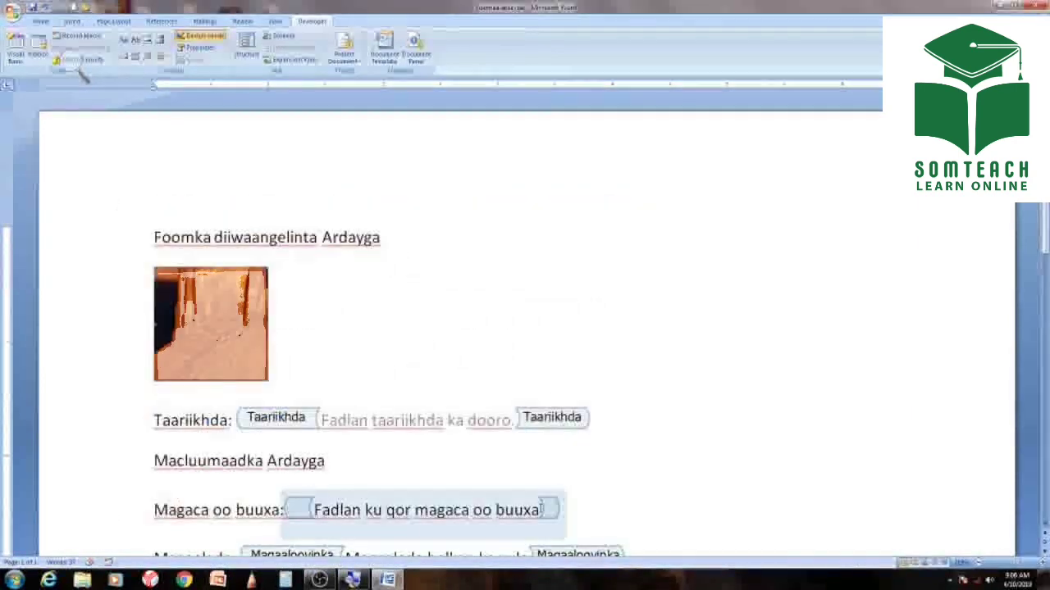
pyautogui.click(13, 11)
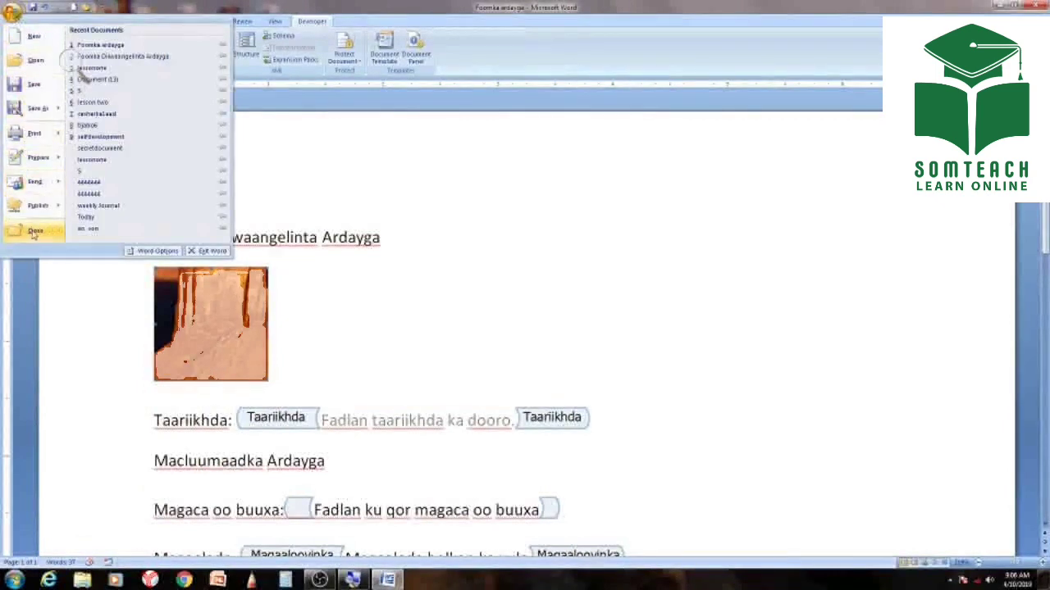
# Close the form and reopen 'Foomka ardayga' from Recent Documents
pyautogui.click(34, 232)
pyautogui.click(12, 12)
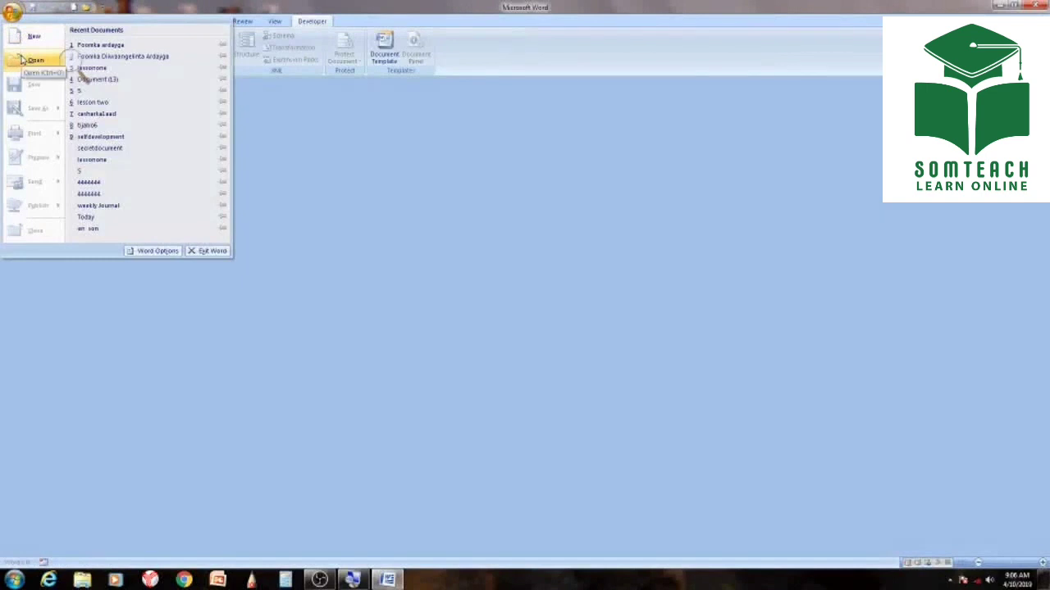
pyautogui.click(82, 46)
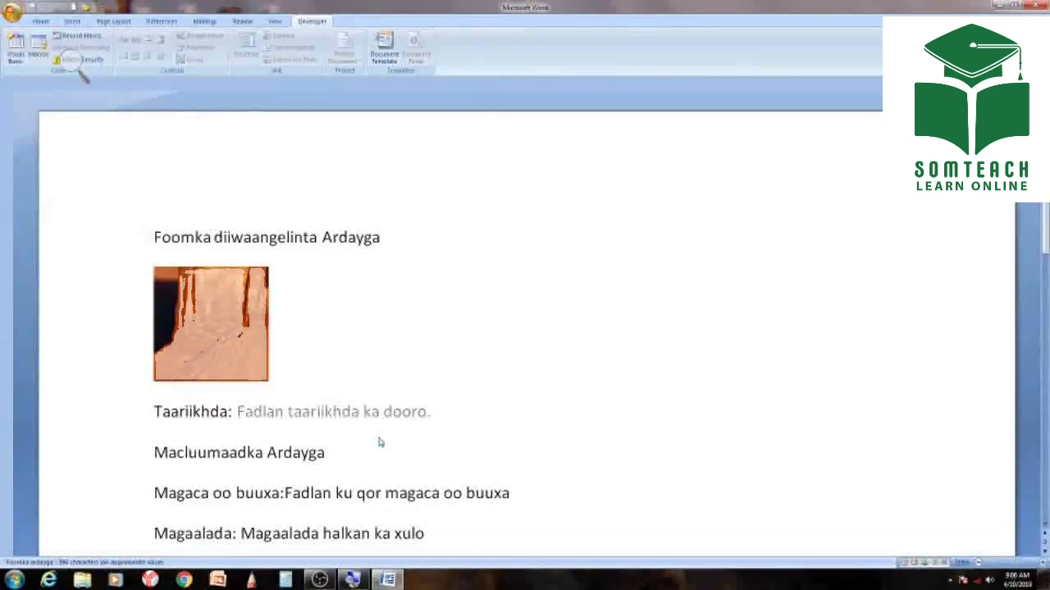
pyautogui.scroll(1, 377, 436)
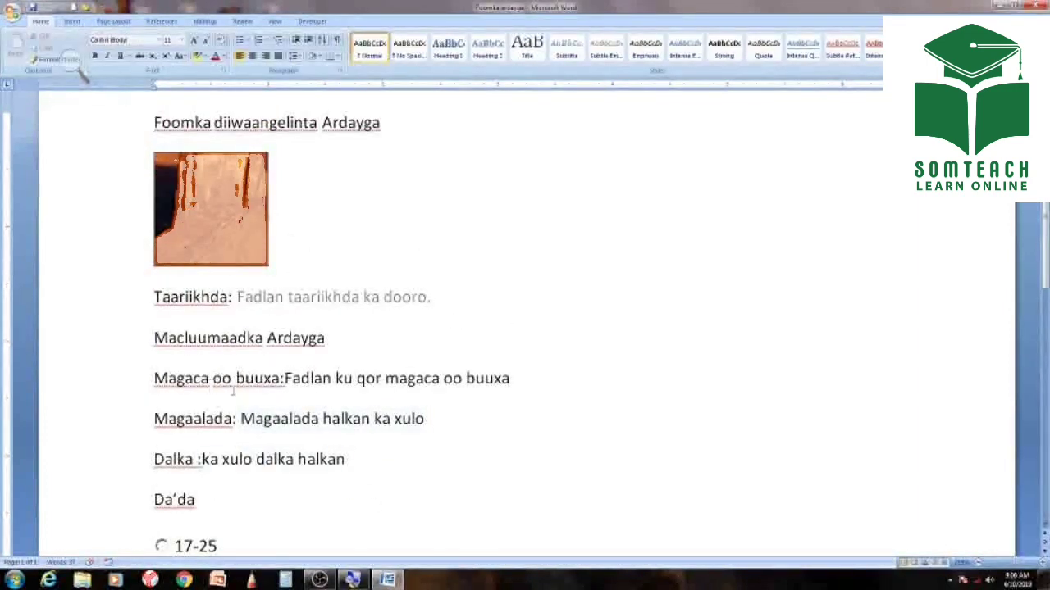
# Enter a student's full name, then pick Hargeysa for Magaalada and Somalia for Dalka
pyautogui.click(363, 389)
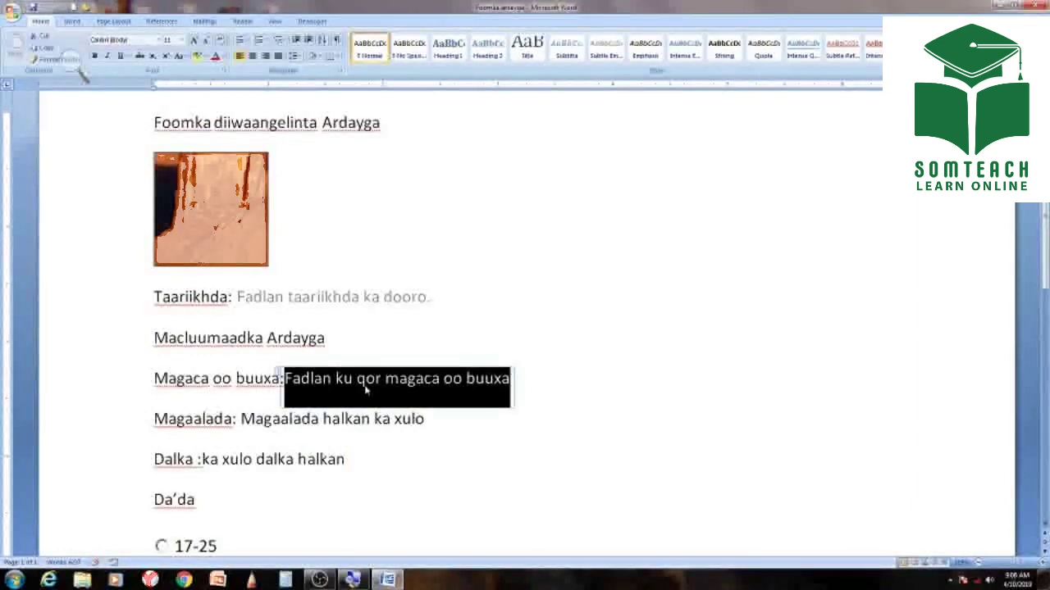
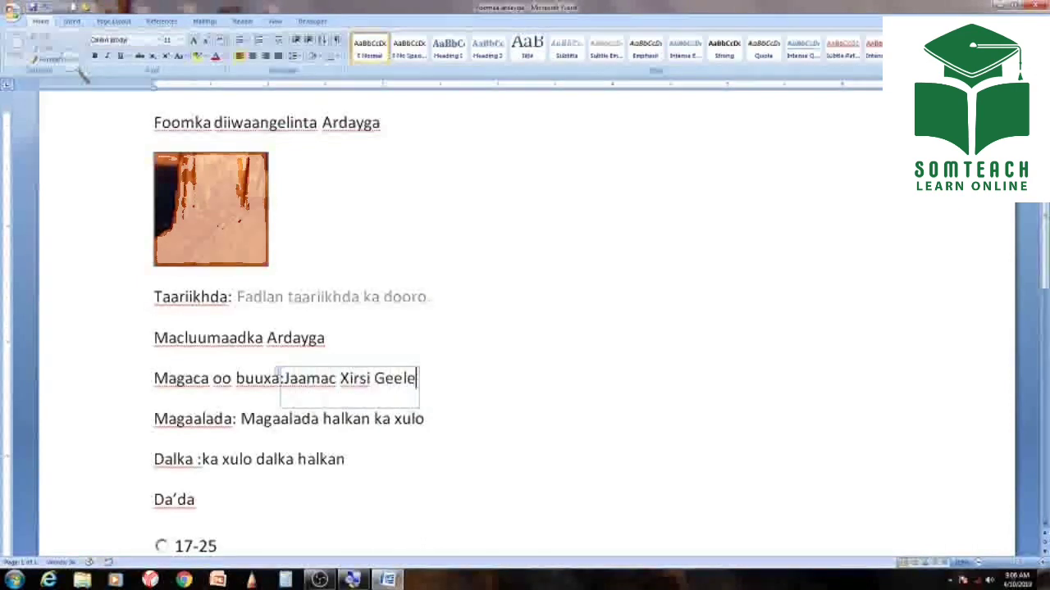
pyautogui.click(380, 438)
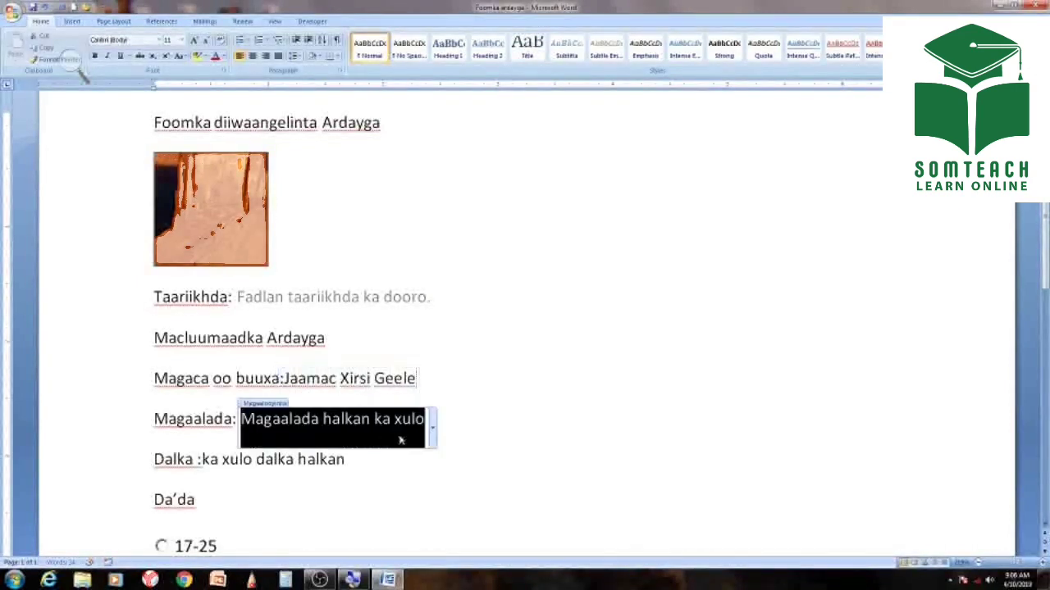
pyautogui.click(433, 434)
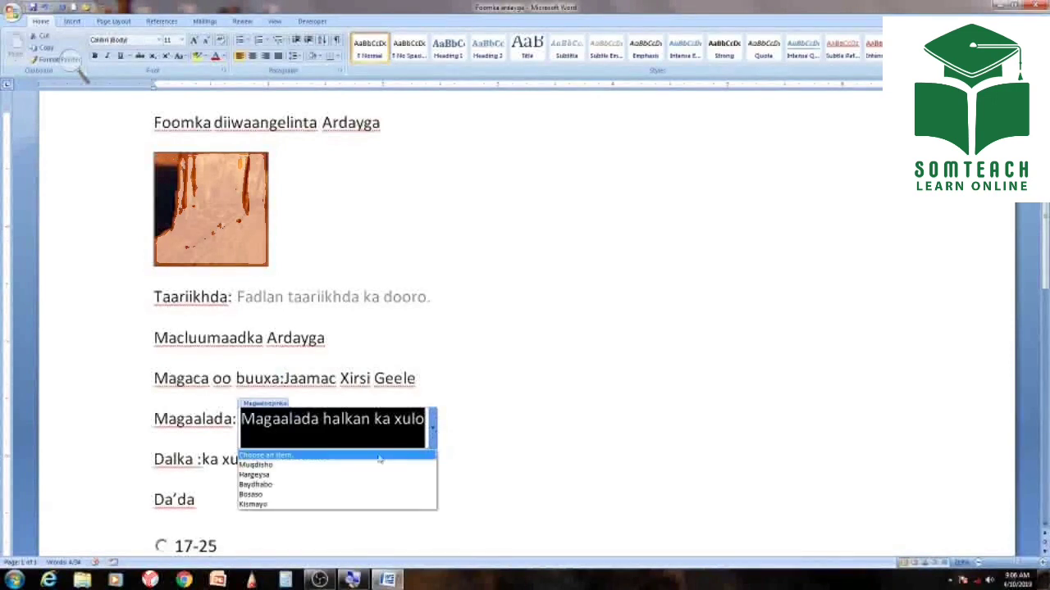
pyautogui.click(285, 476)
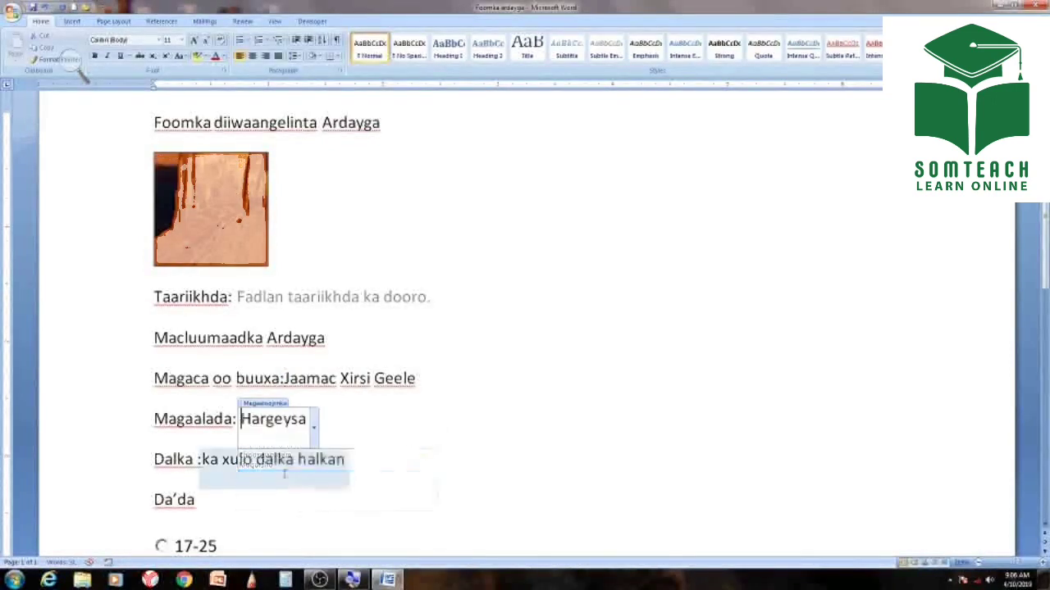
pyautogui.click(336, 468)
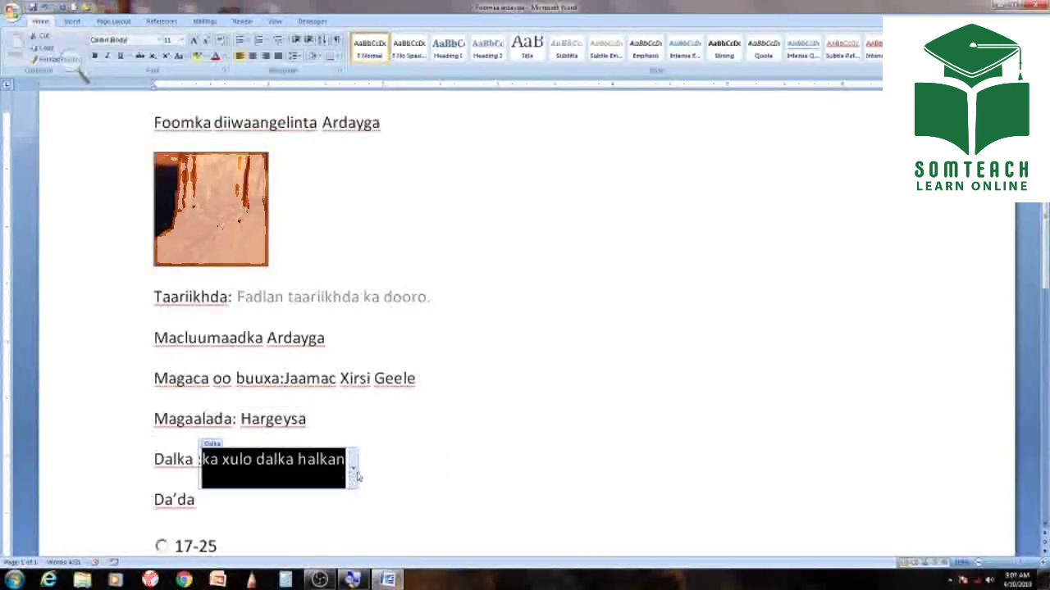
pyautogui.click(354, 472)
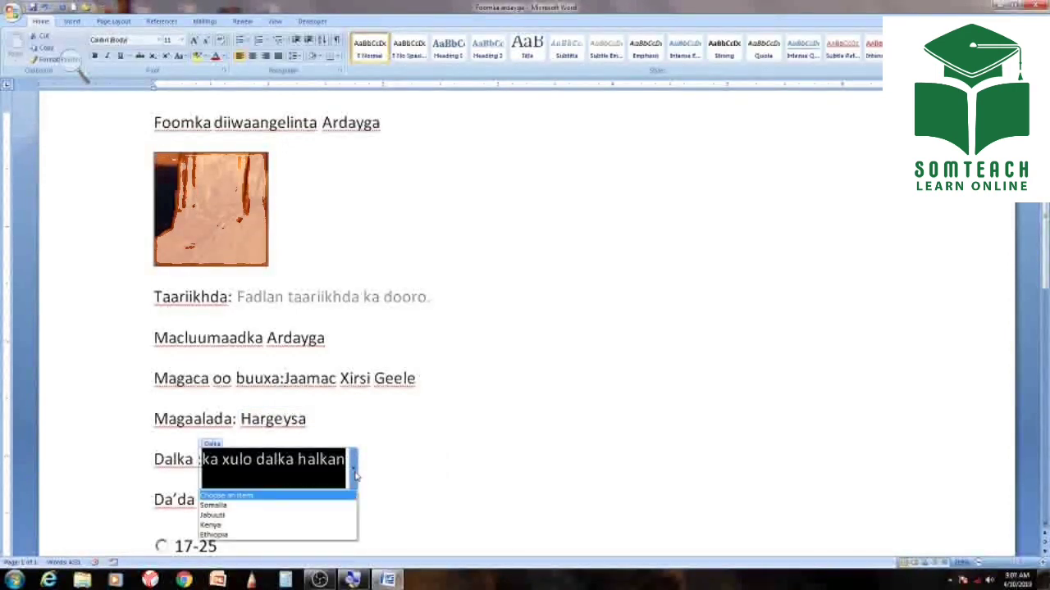
pyautogui.click(327, 508)
# Select the 25-50 age option and tick Qaraabo kale as the responsible person
pyautogui.scroll(-2, 343, 473)
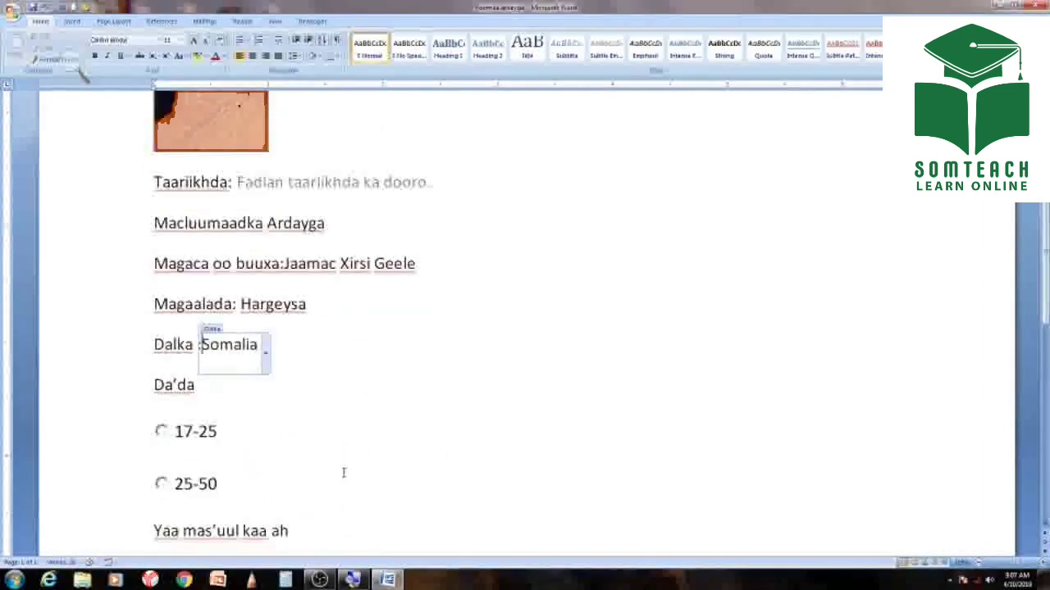
pyautogui.click(162, 433)
pyautogui.click(162, 483)
pyautogui.scroll(-3, 263, 481)
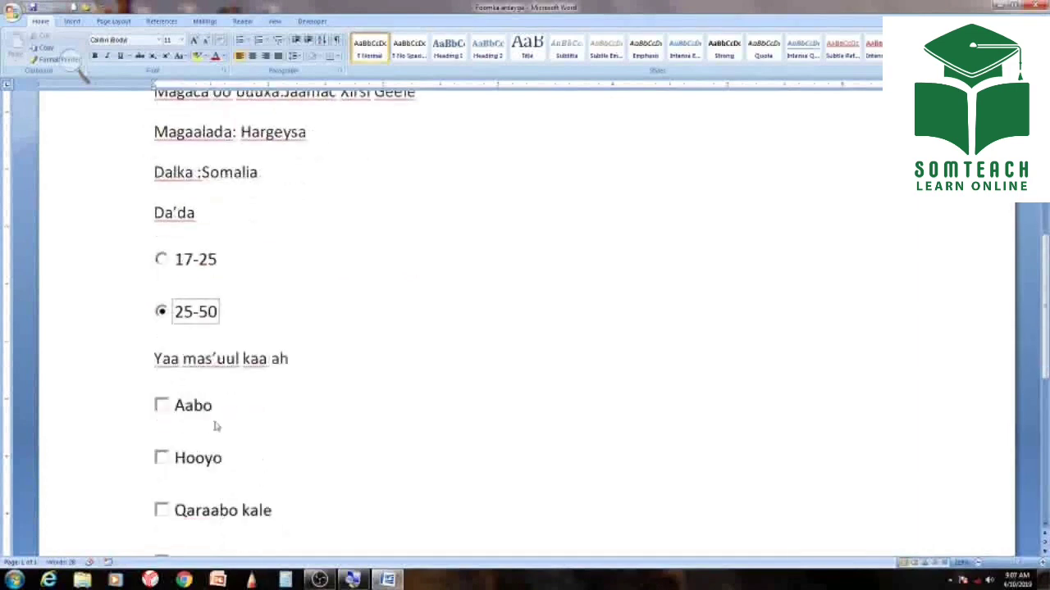
pyautogui.click(162, 406)
pyautogui.click(162, 406)
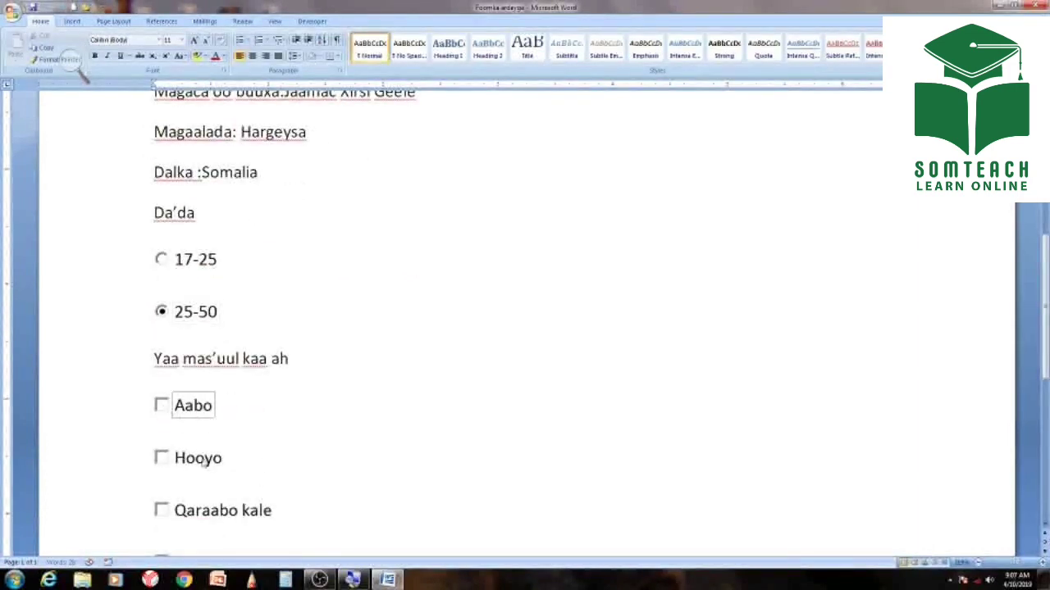
pyautogui.scroll(-3, 260, 515)
pyautogui.click(163, 392)
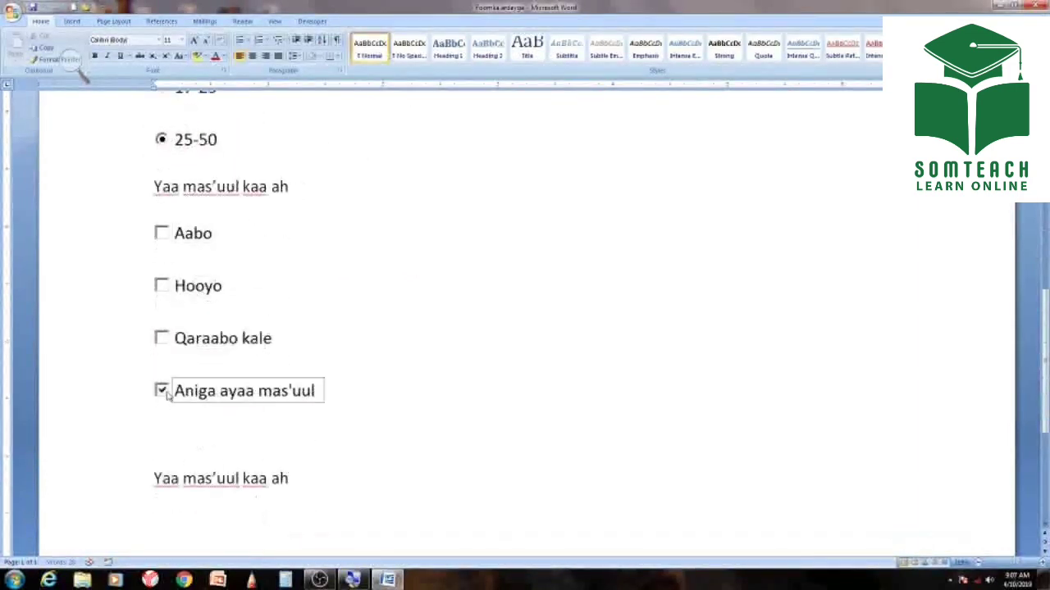
pyautogui.click(161, 340)
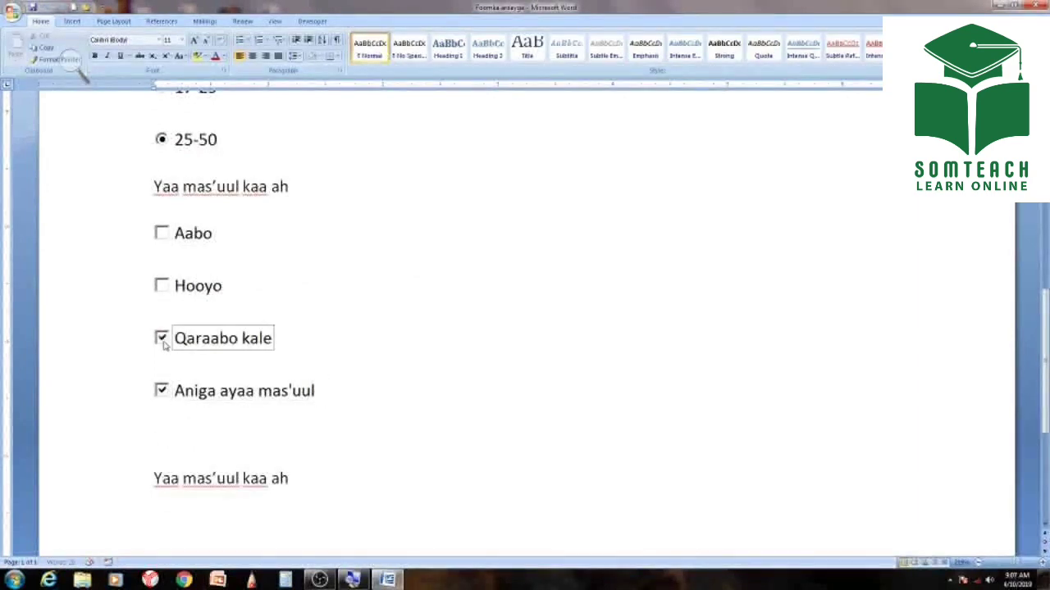
pyautogui.click(163, 392)
pyautogui.scroll(10, 320, 388)
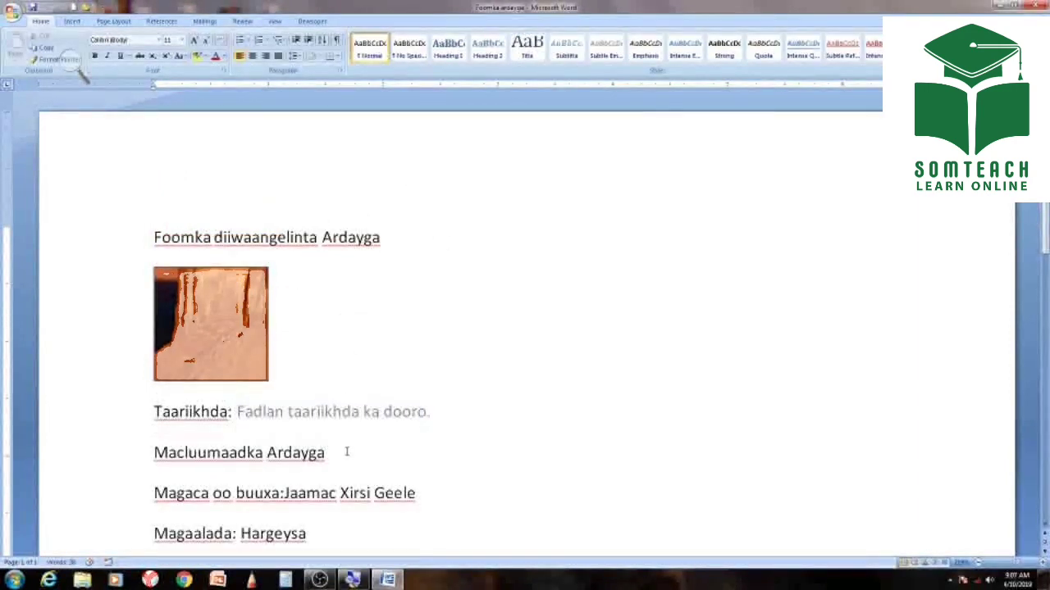
# Try Restricted Access protection from the Developer tab, declining the rights-management trial and dismissing the credentials error
pyautogui.click(312, 21)
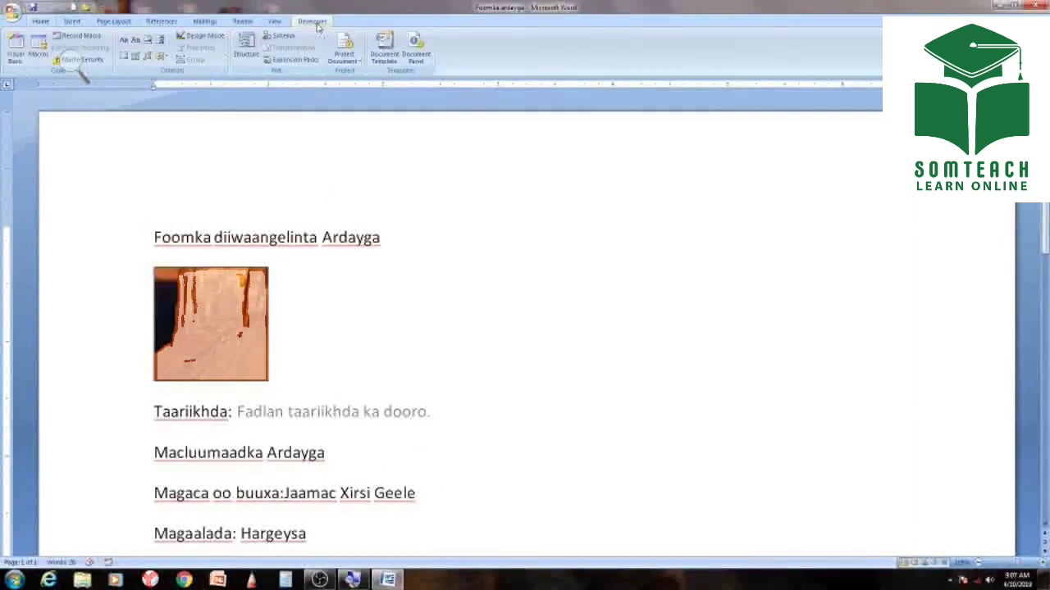
pyautogui.click(345, 60)
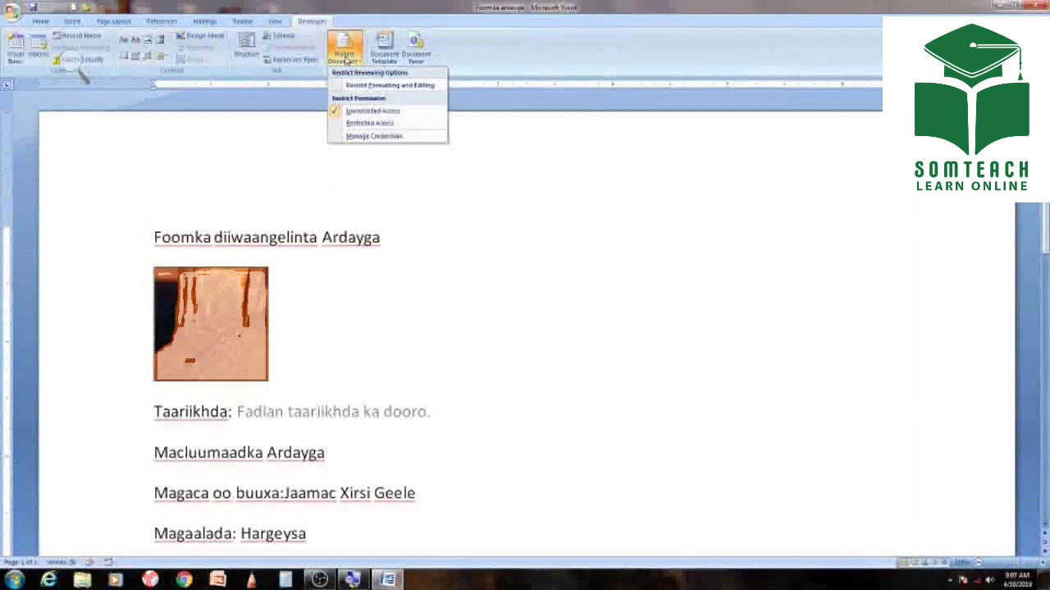
pyautogui.click(374, 125)
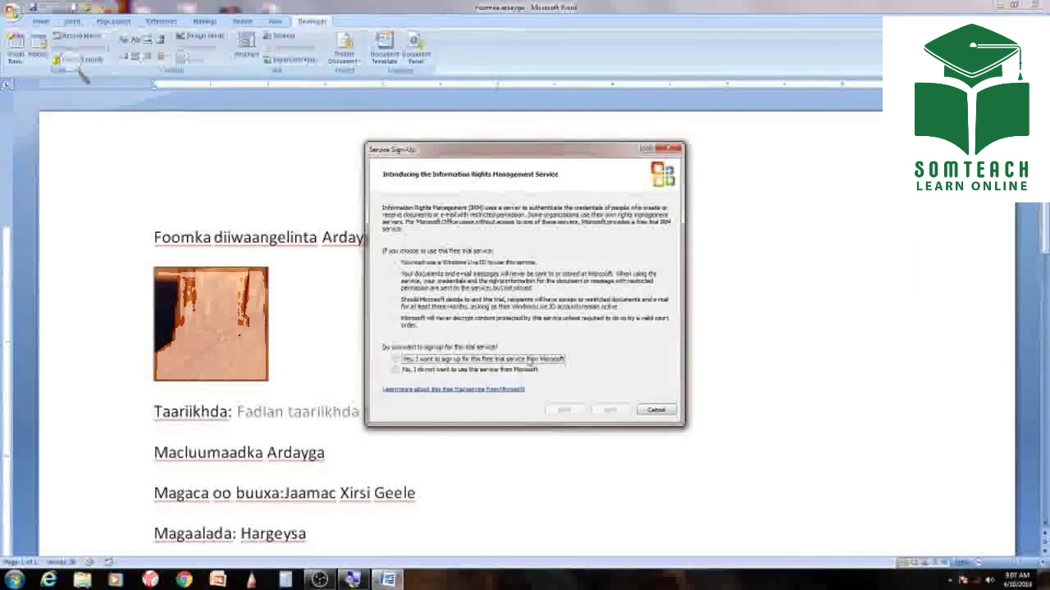
pyautogui.click(518, 371)
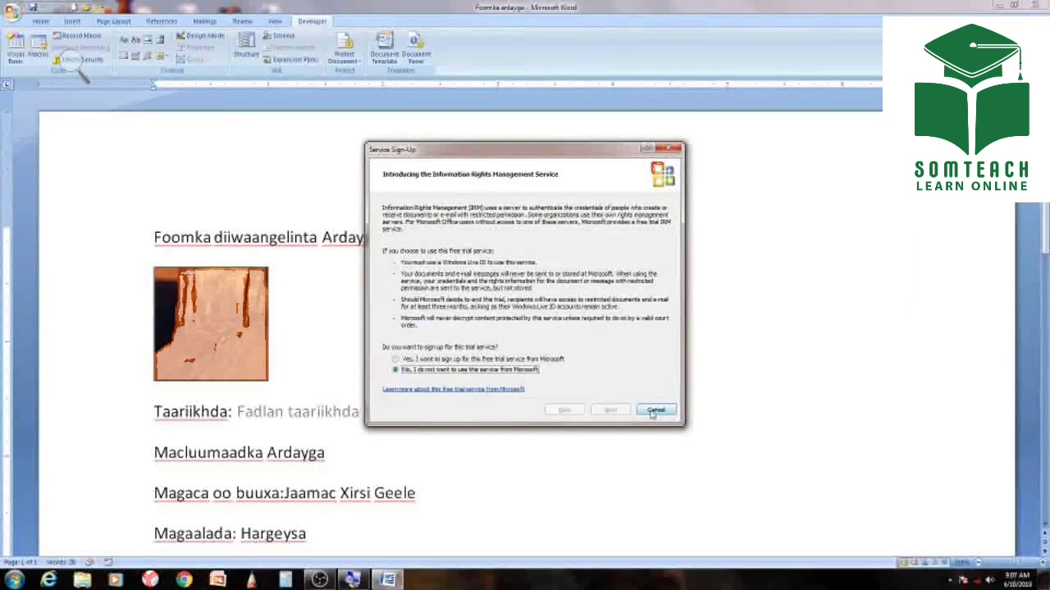
pyautogui.click(647, 412)
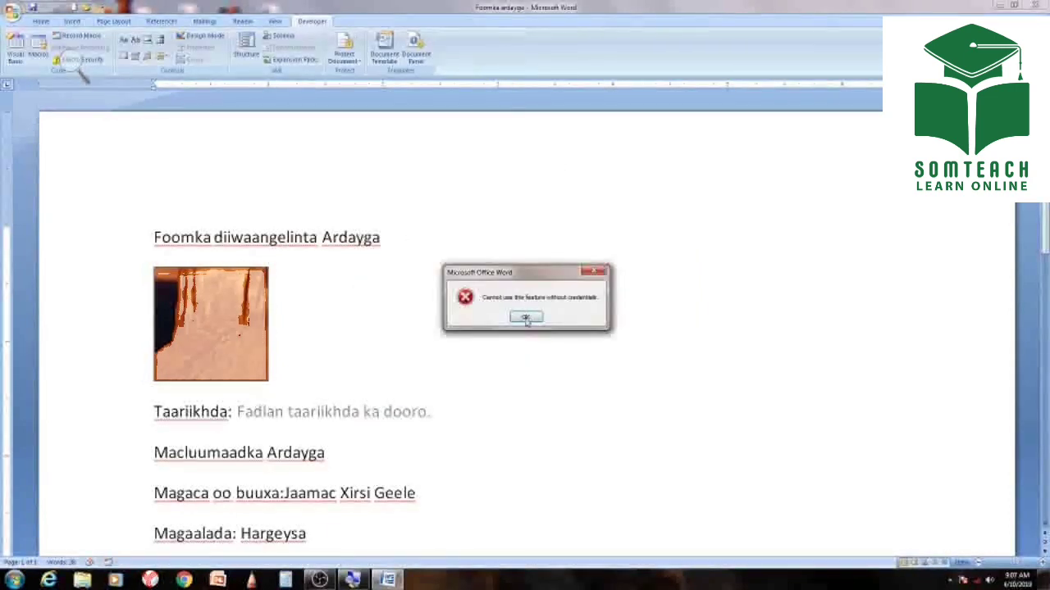
pyautogui.click(525, 317)
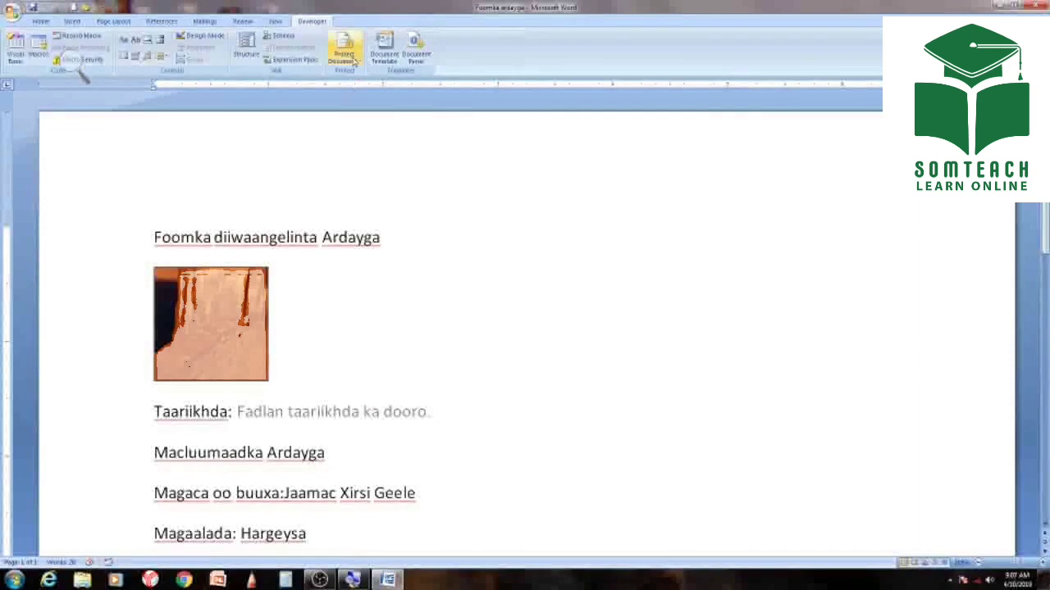
# Open the Restrict Formatting and Editing pane from Protect Document
pyautogui.click(352, 61)
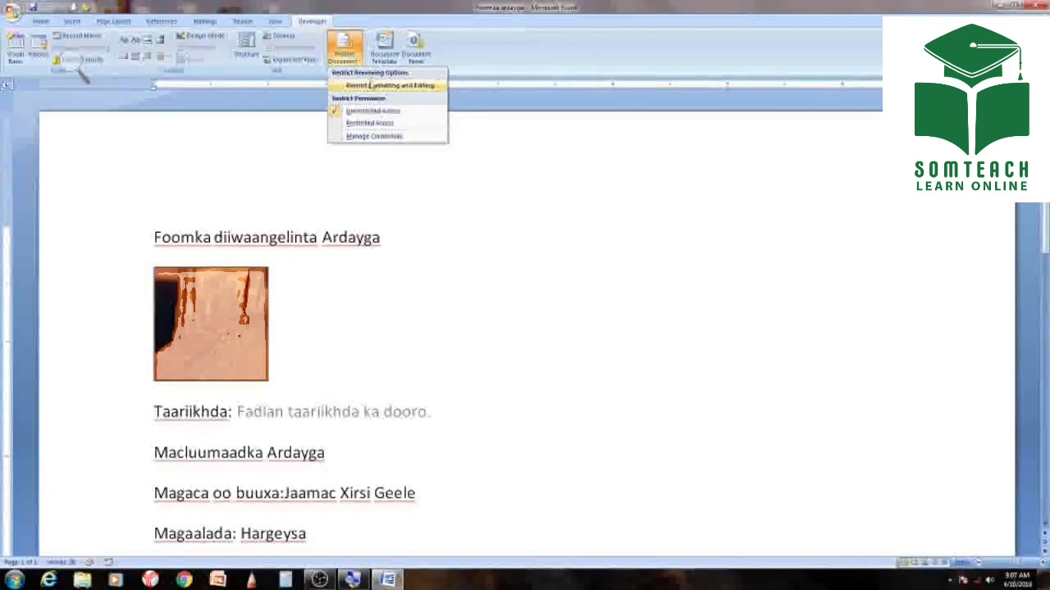
pyautogui.click(371, 85)
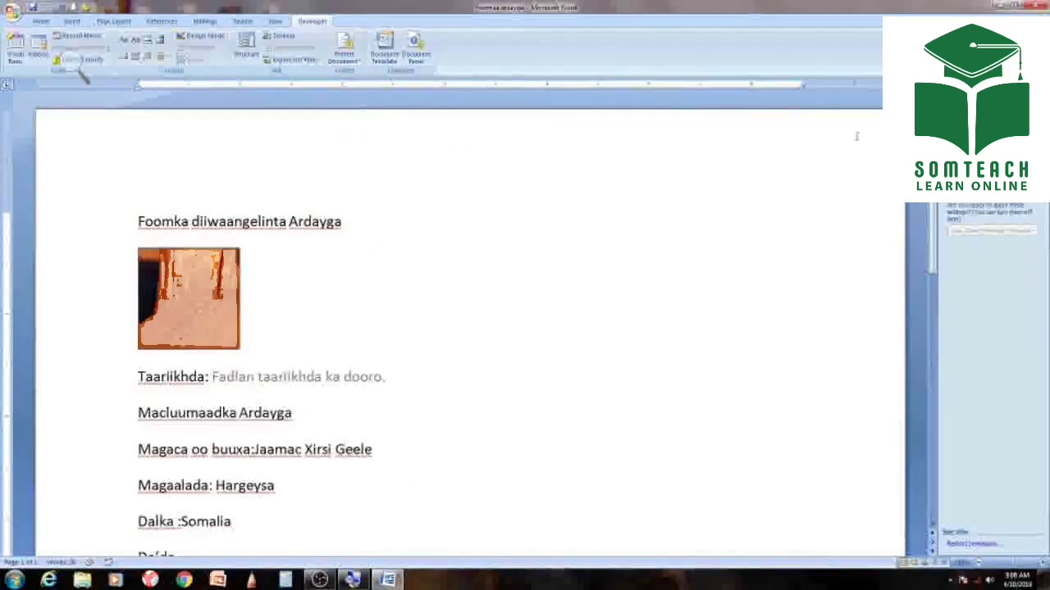
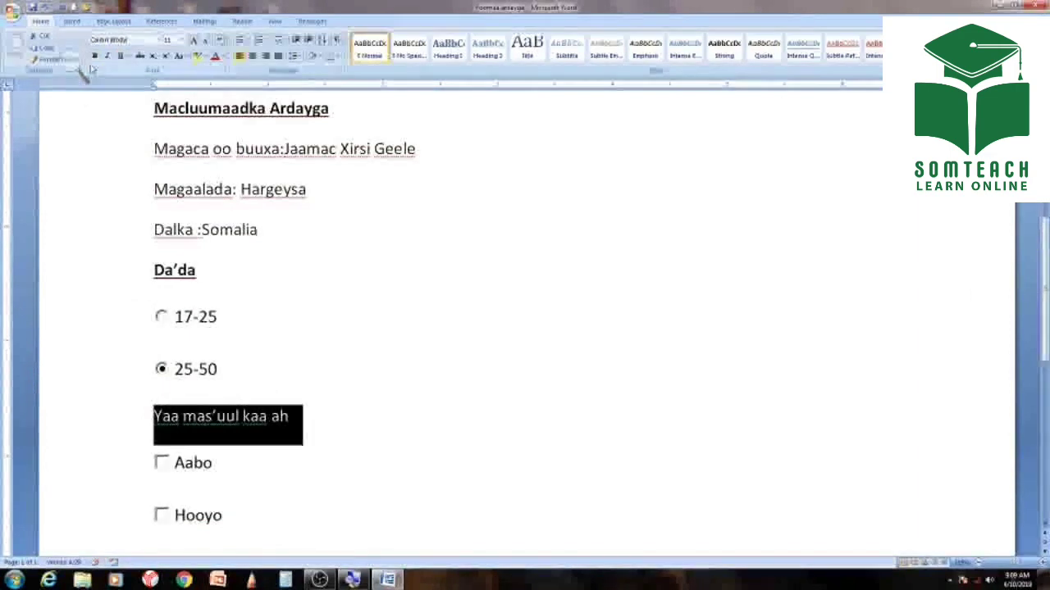
# Make the heading 'Yaa mas'uul kaa ah' bold and underlined
pyautogui.click(94, 56)
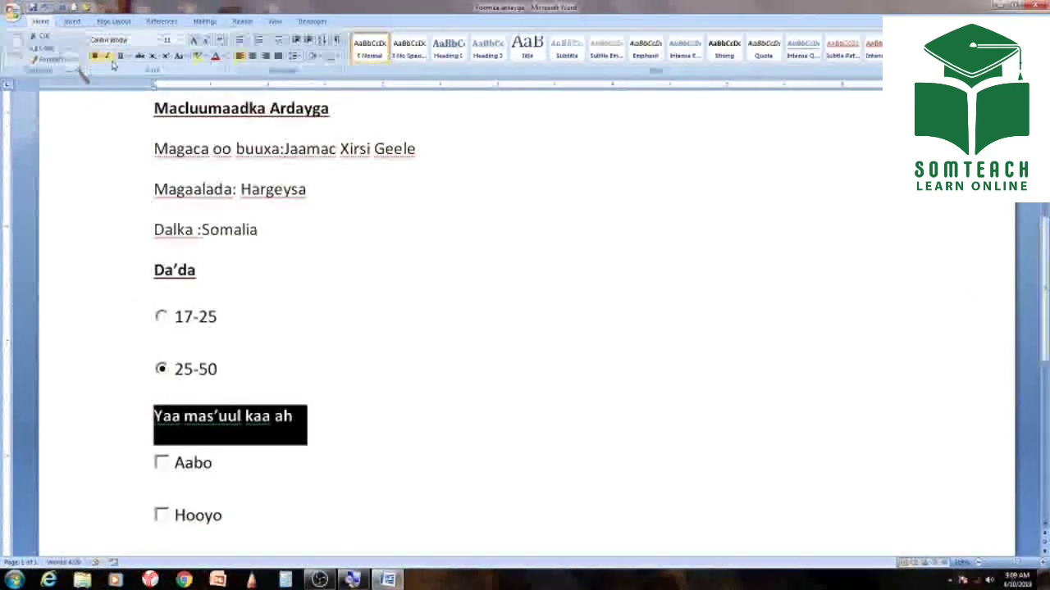
pyautogui.click(119, 56)
pyautogui.scroll(6, 438, 367)
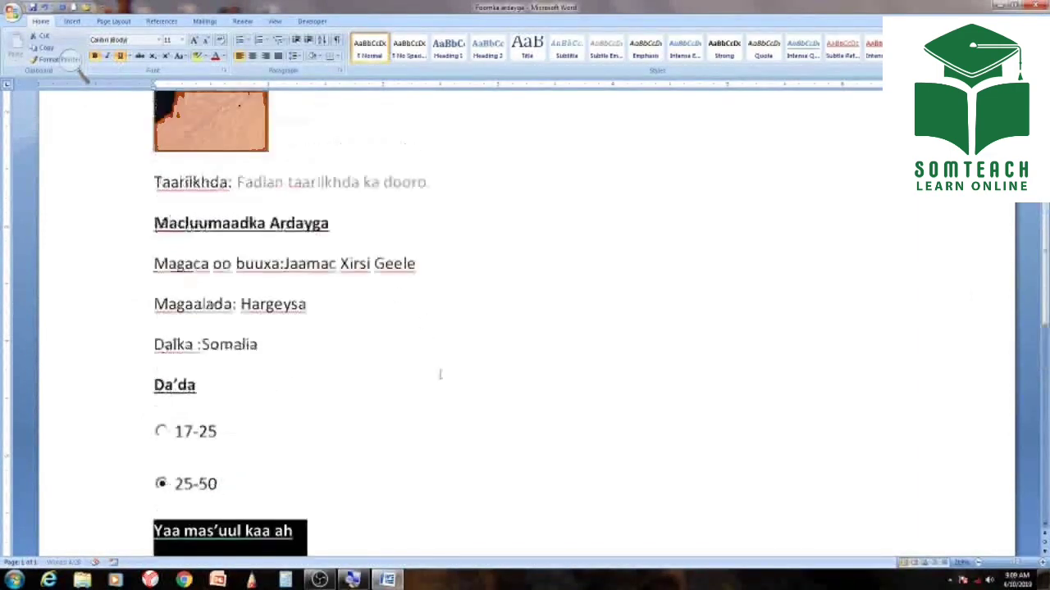
pyautogui.scroll(-2, 440, 374)
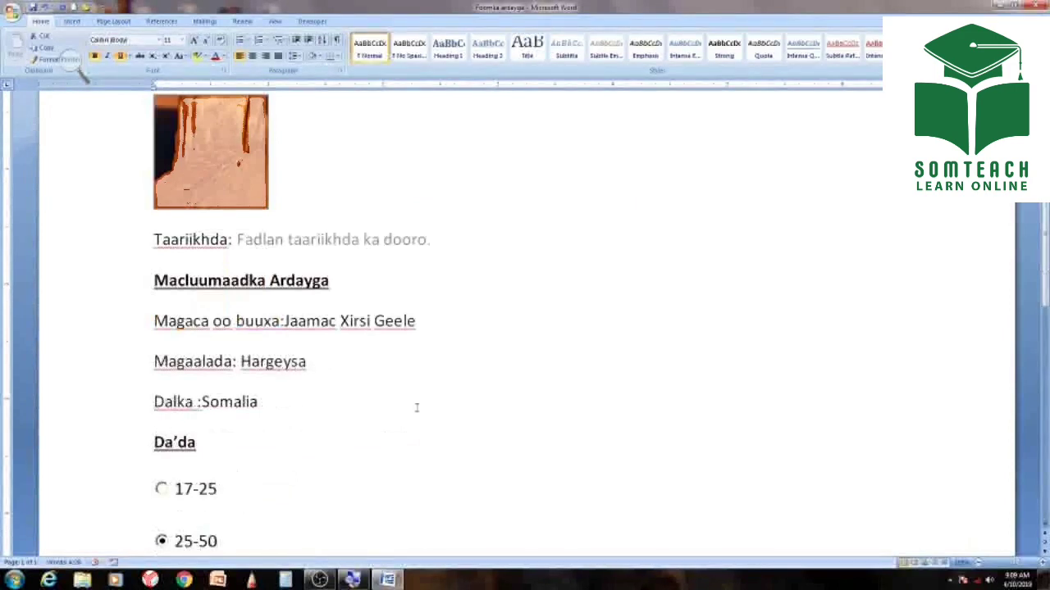
# Insert a blank line between 'Dalka :Somalia' and the Da'da heading
pyautogui.click(297, 411)
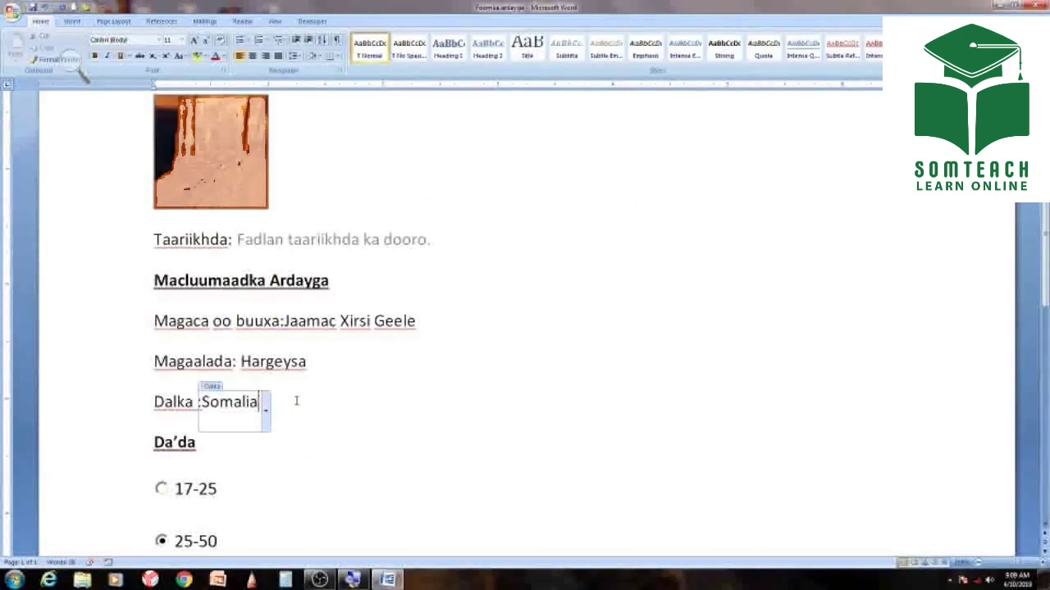
pyautogui.click(155, 432)
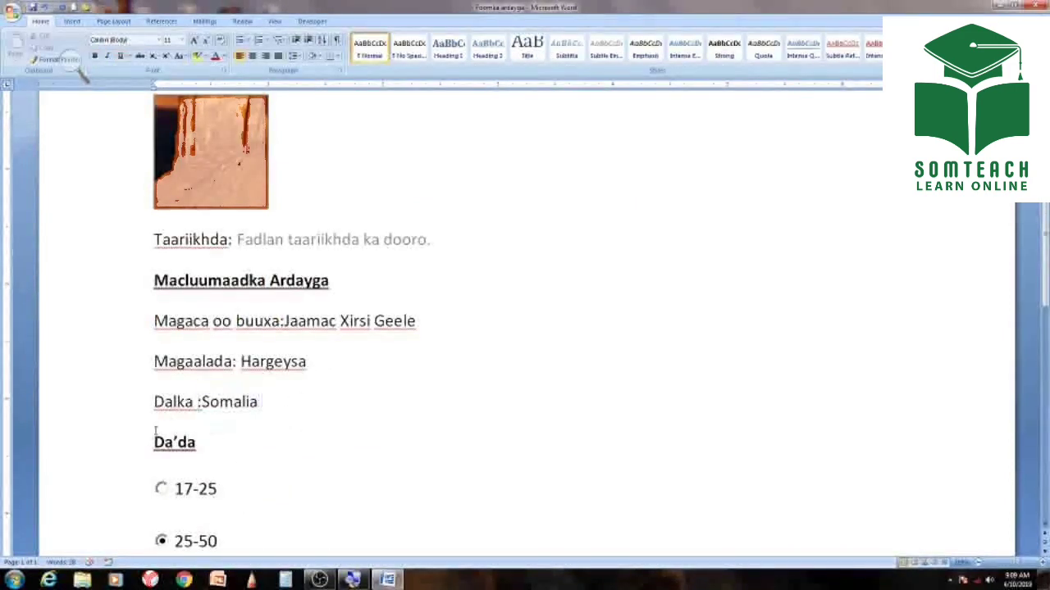
pyautogui.click(155, 430)
pyautogui.press('Return')
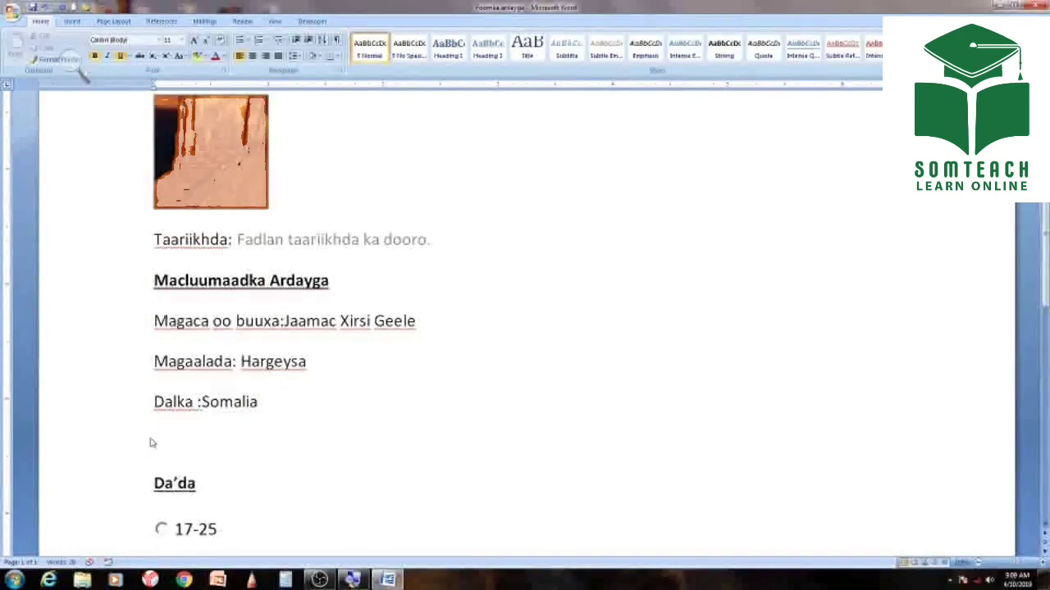
pyautogui.click(76, 22)
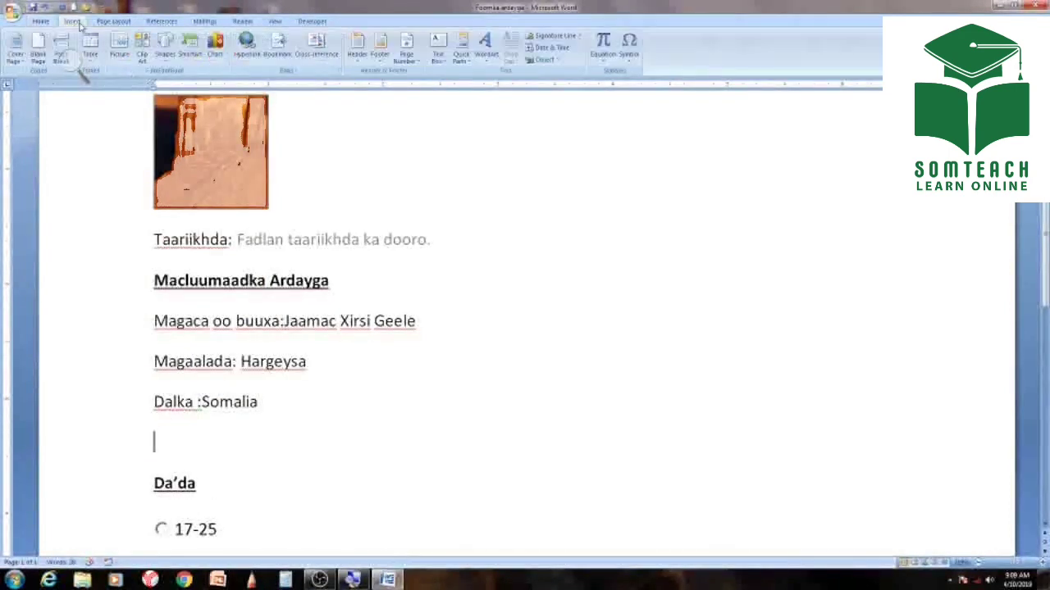
pyautogui.click(163, 62)
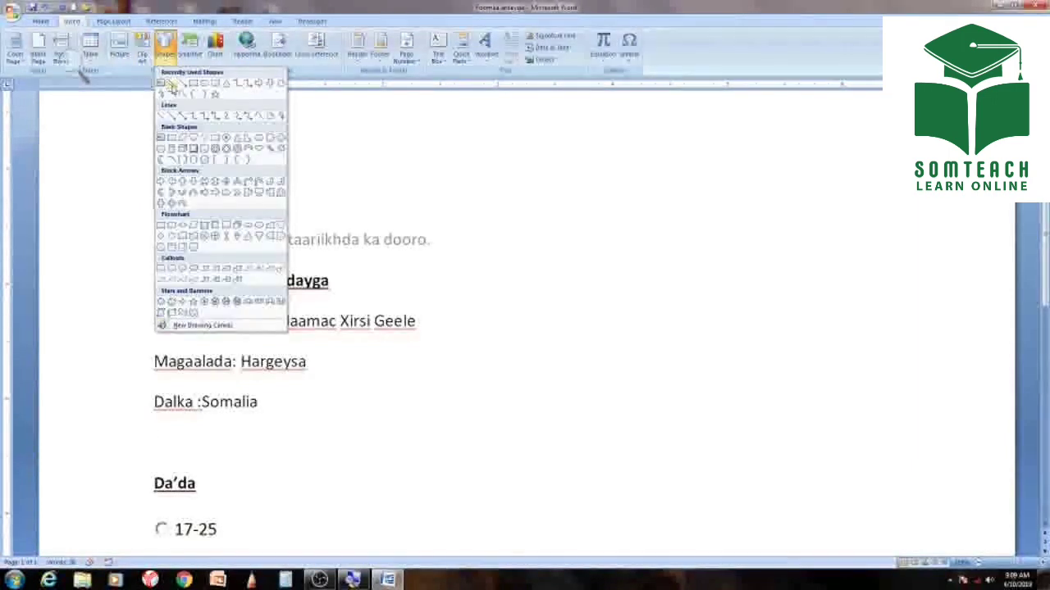
pyautogui.click(170, 82)
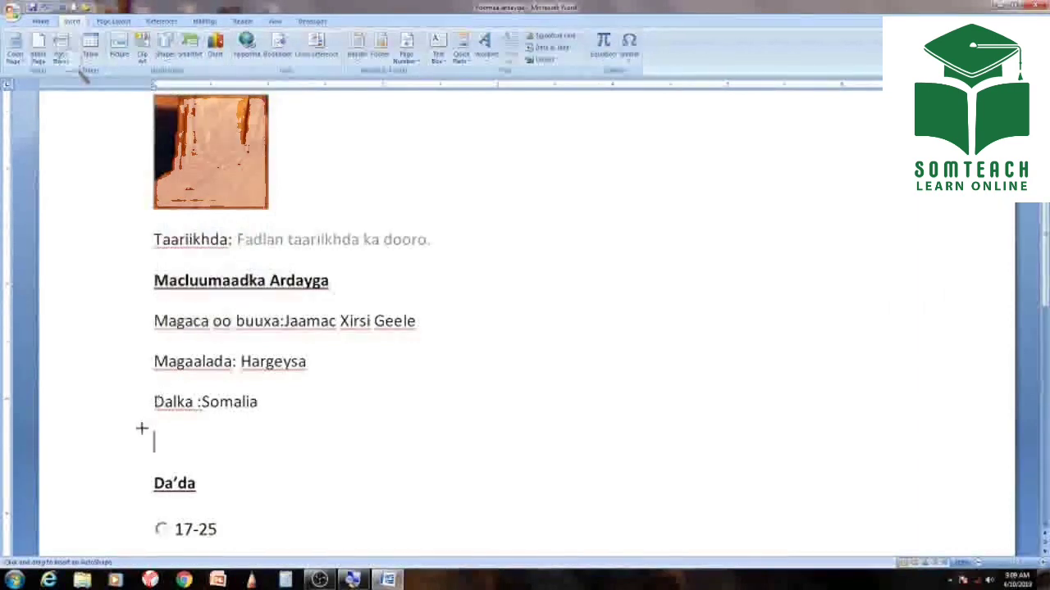
pyautogui.click(314, 22)
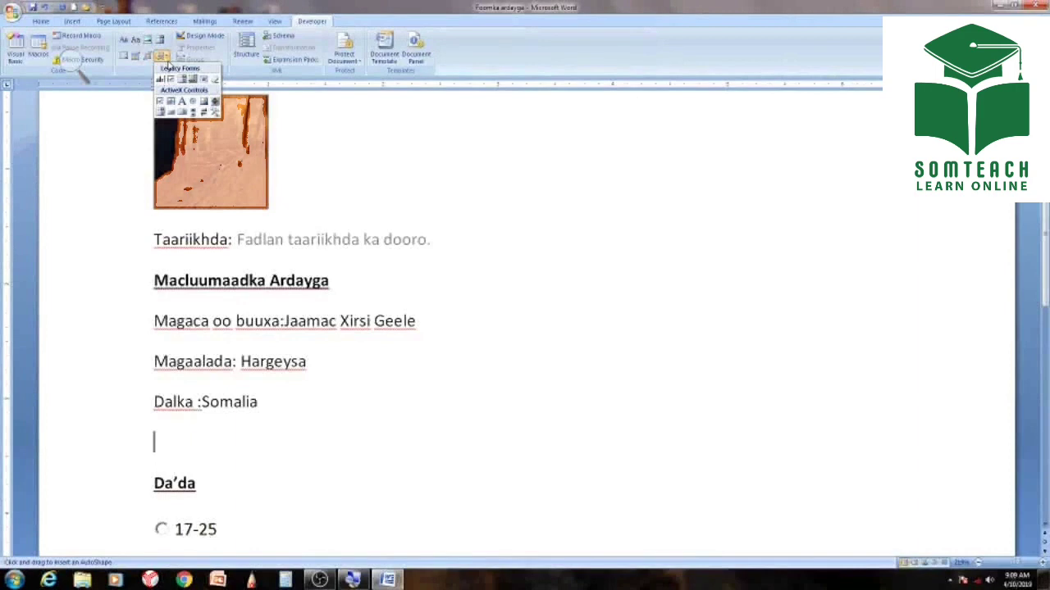
pyautogui.click(73, 22)
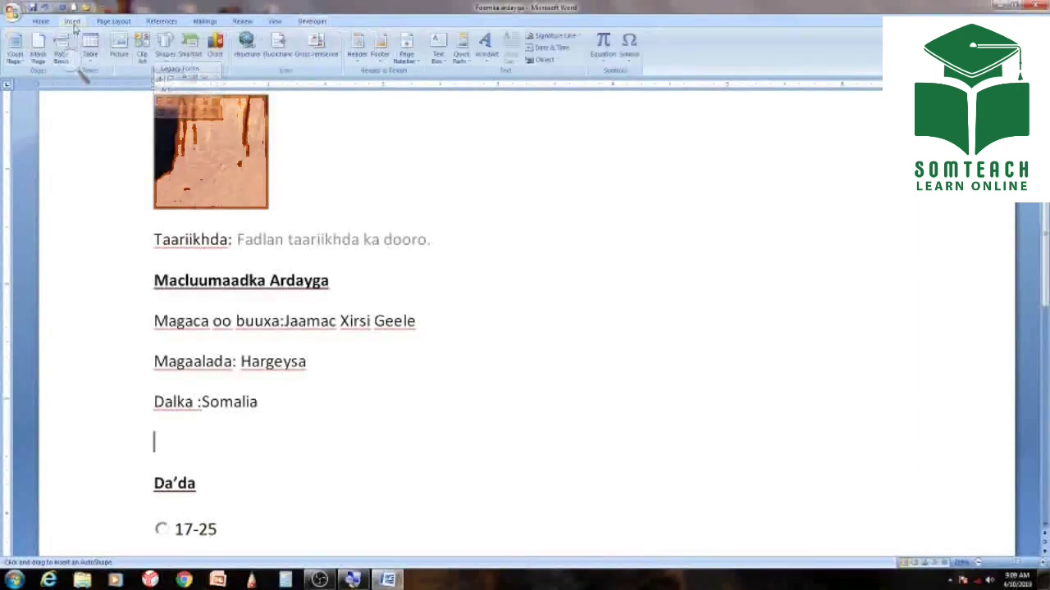
pyautogui.click(166, 51)
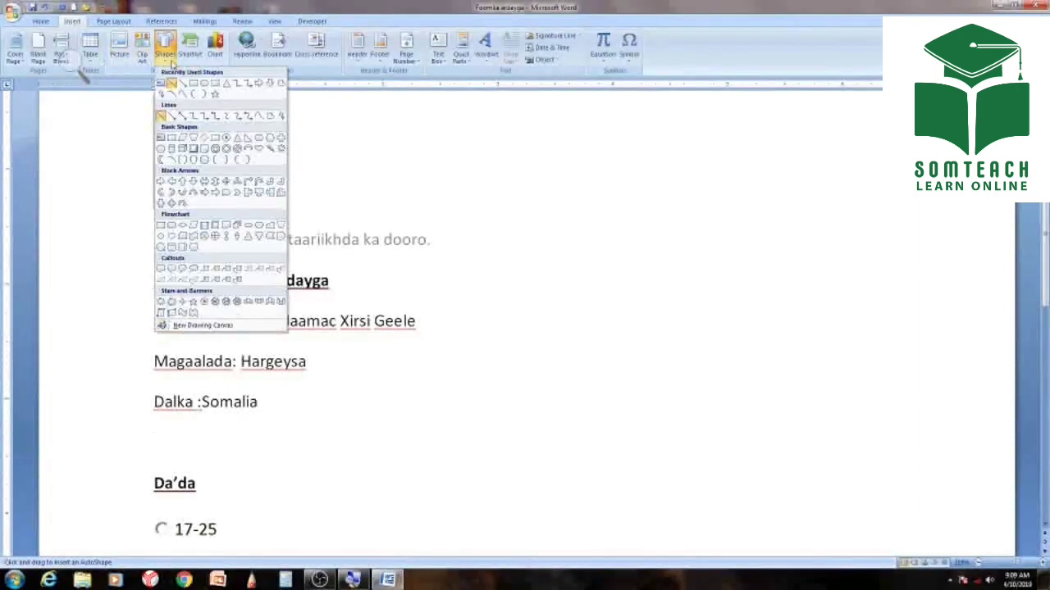
pyautogui.press('Escape')
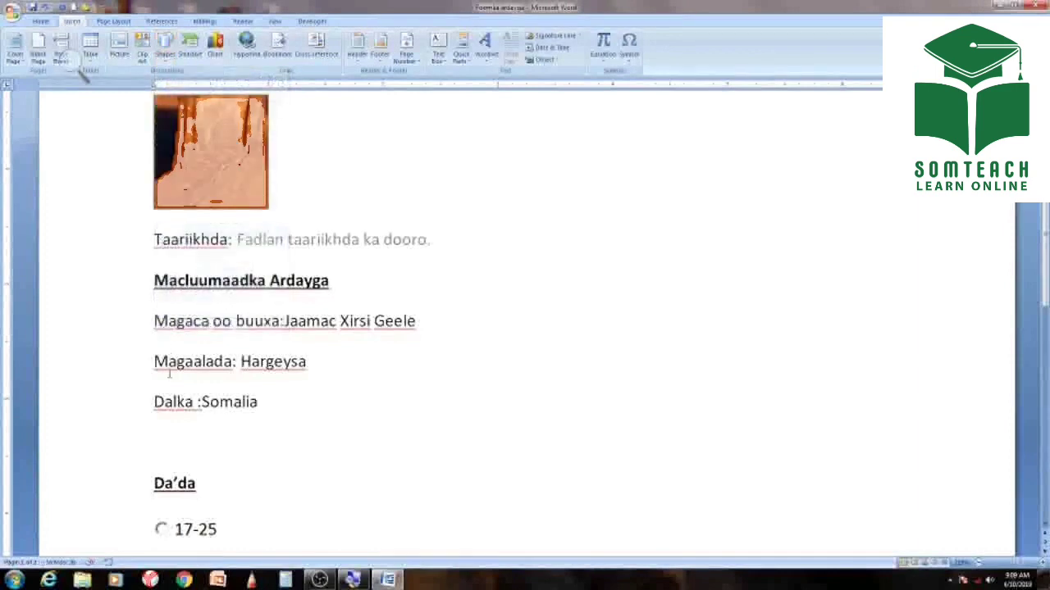
pyautogui.click(138, 433)
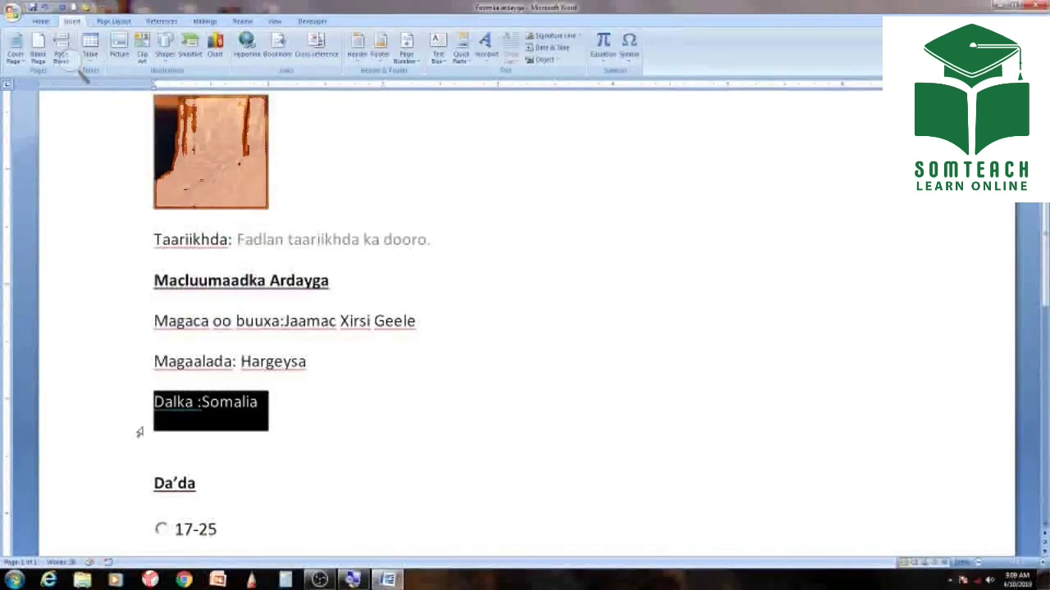
pyautogui.click(153, 439)
pyautogui.moveTo(155, 442); pyautogui.dragTo(185, 439)
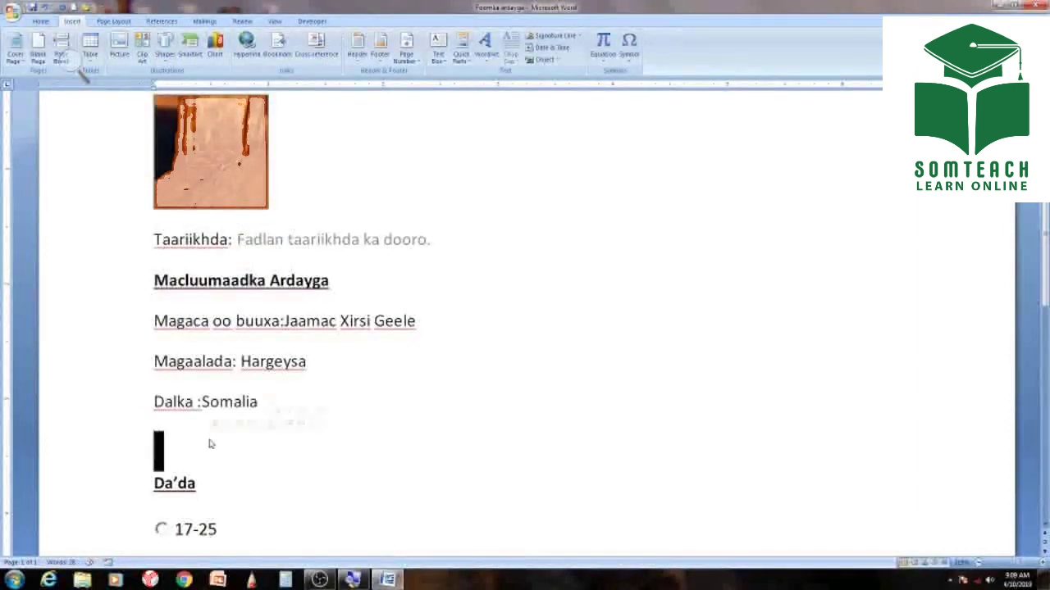
pyautogui.click(164, 49)
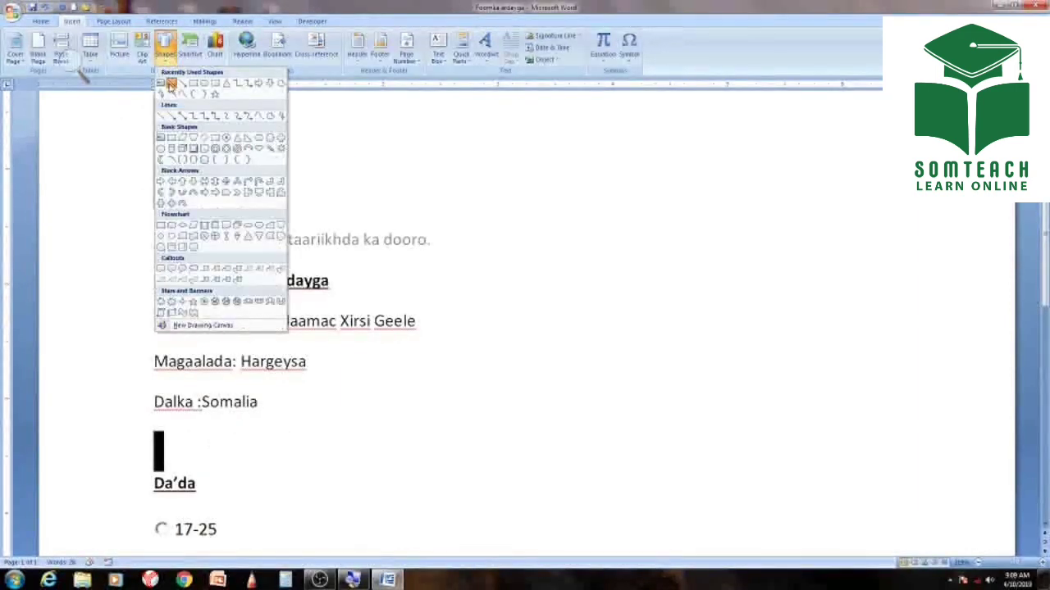
pyautogui.click(170, 84)
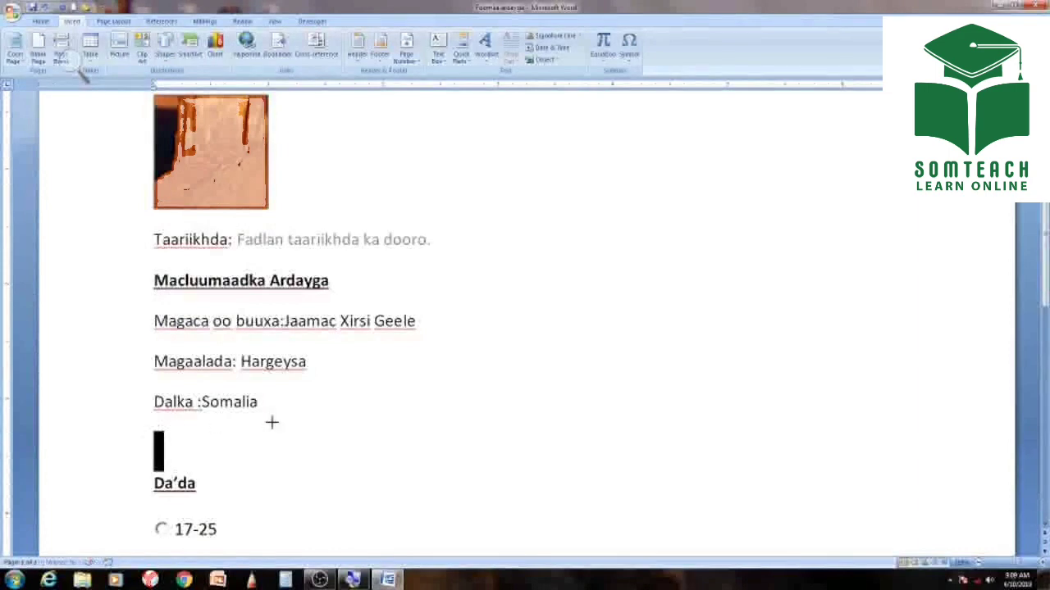
pyautogui.moveTo(795, 421); pyautogui.dragTo(831, 421)
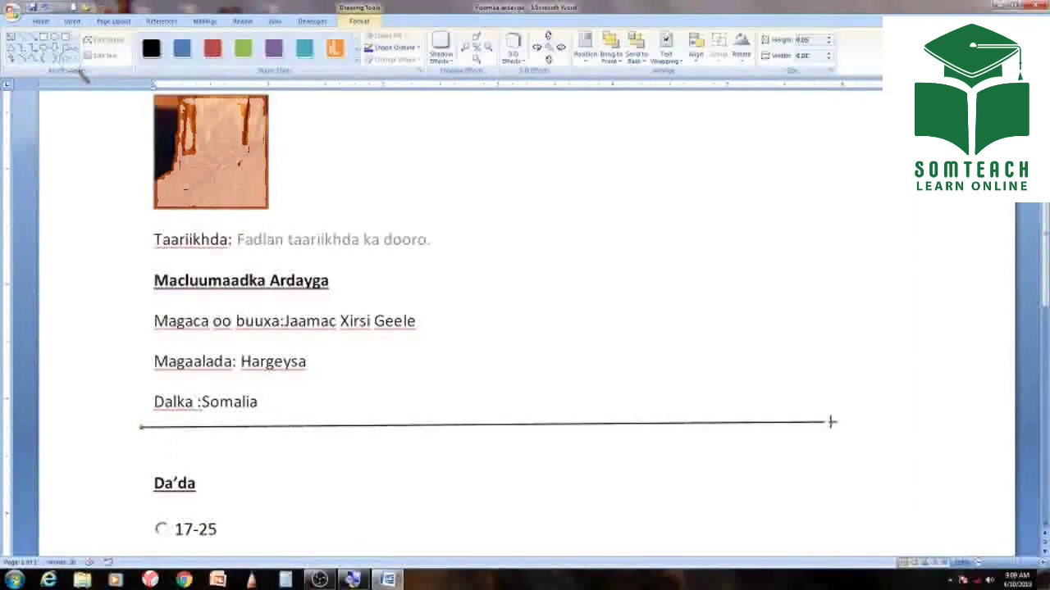
pyautogui.hotkey('ctrl', 'z')
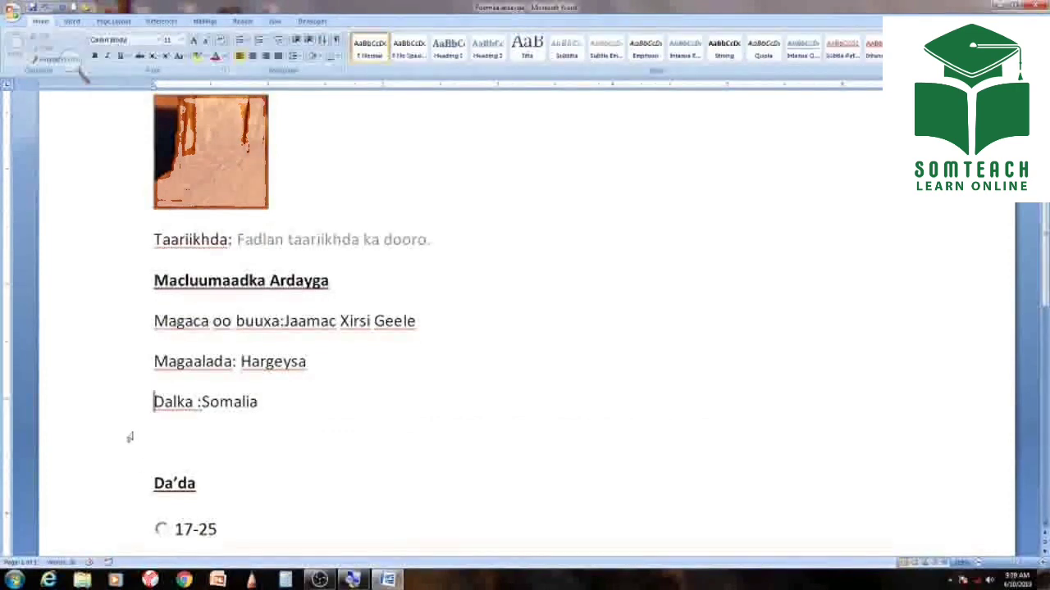
# Draw a horizontal divider line below 'Dalka :Somalia' using the Line shape
pyautogui.click(72, 20)
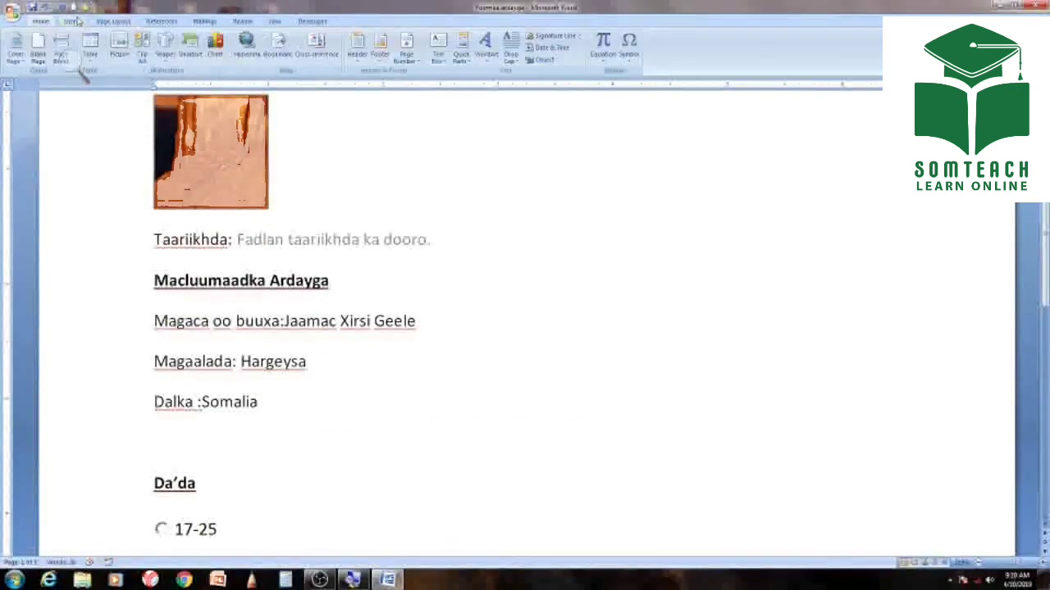
pyautogui.click(175, 59)
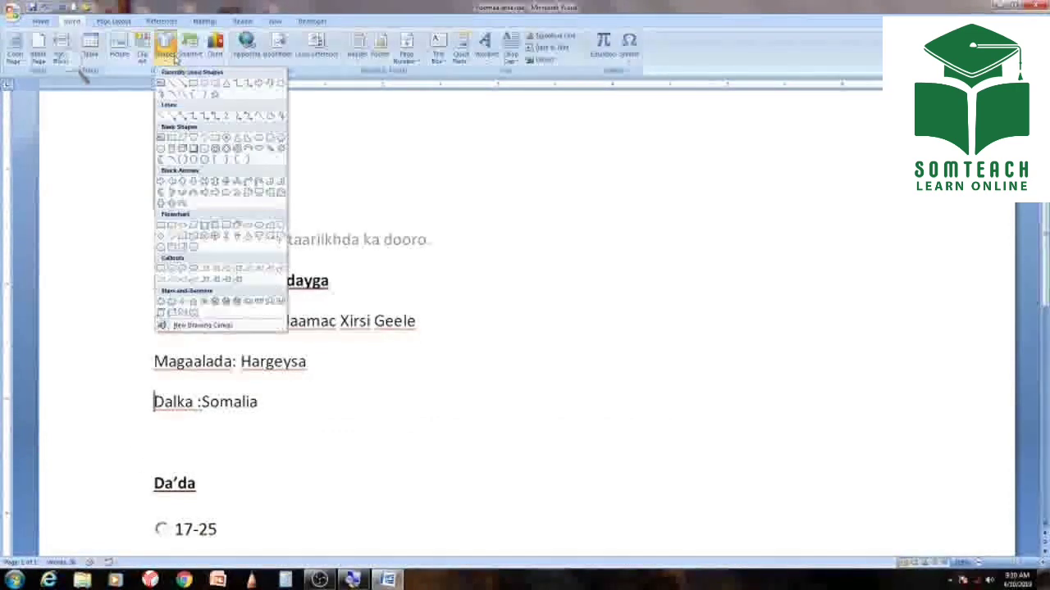
pyautogui.click(169, 105)
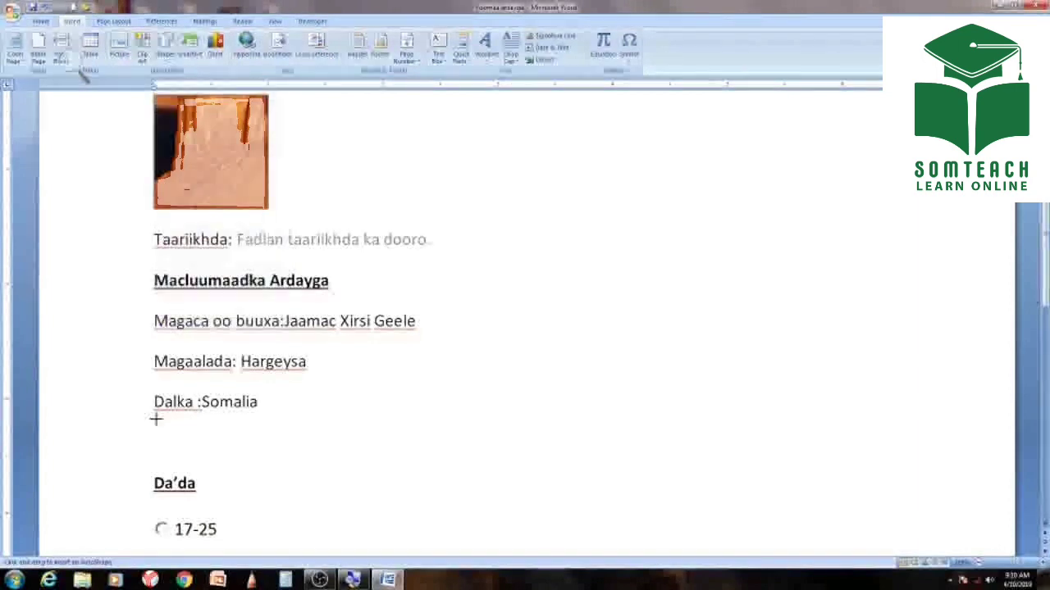
pyautogui.moveTo(151, 421)
pyautogui.mouseDown()
pyautogui.moveTo(726, 430)
pyautogui.moveTo(860, 448)
pyautogui.mouseUp()
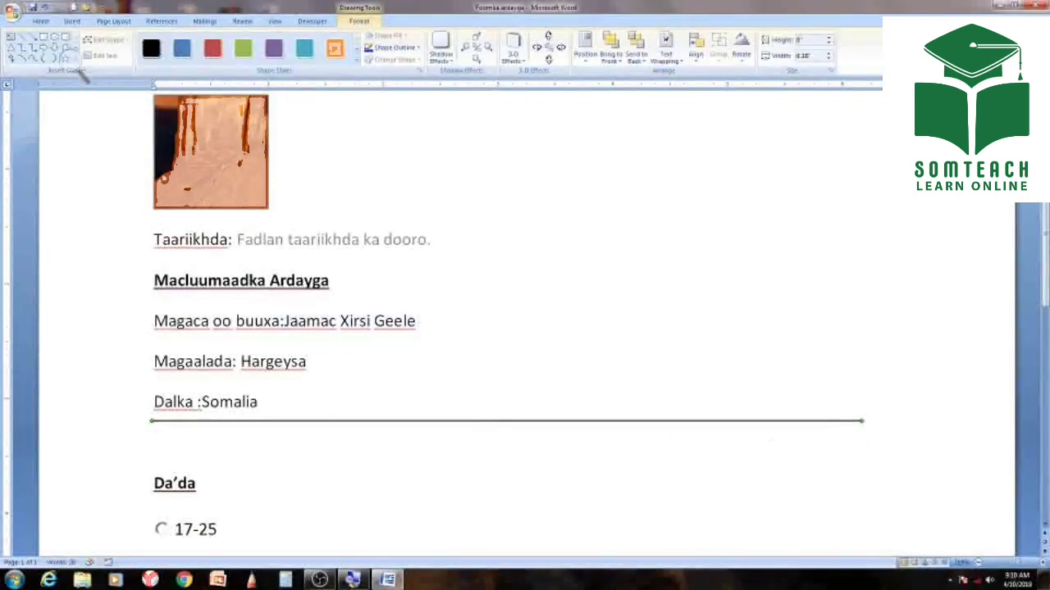
# Draw a horizontal divider line under the 25-50 age option
pyautogui.click(70, 21)
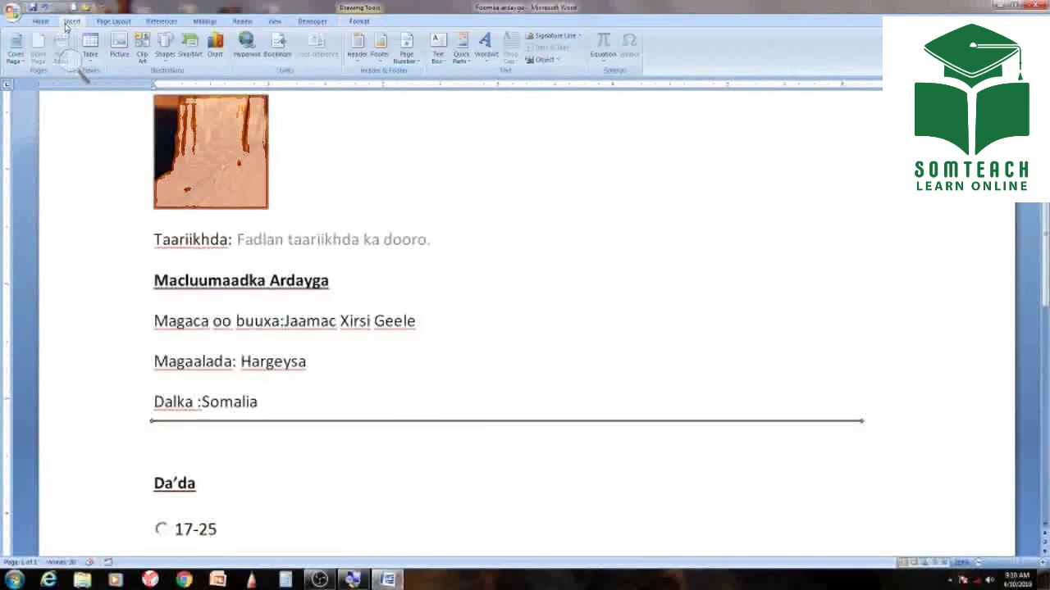
pyautogui.click(164, 56)
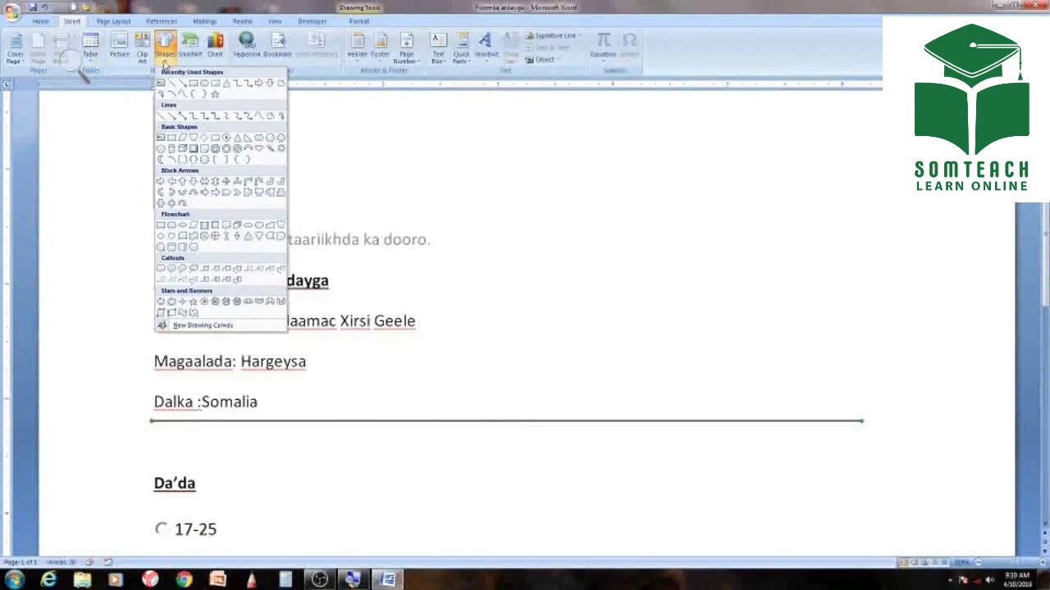
pyautogui.click(172, 93)
pyautogui.scroll(-4, 267, 261)
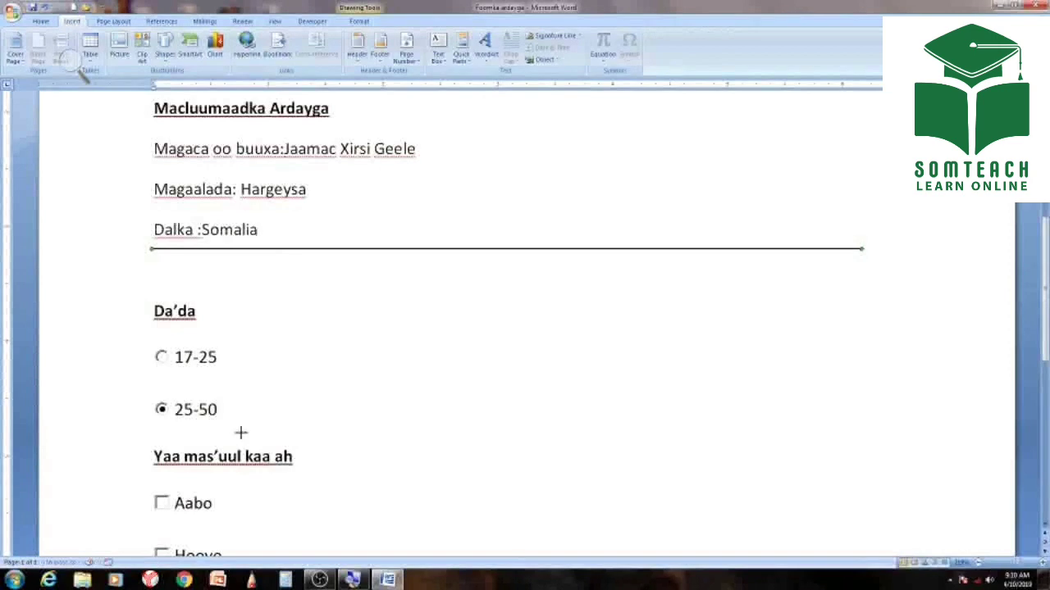
pyautogui.moveTo(240, 433); pyautogui.dragTo(862, 426)
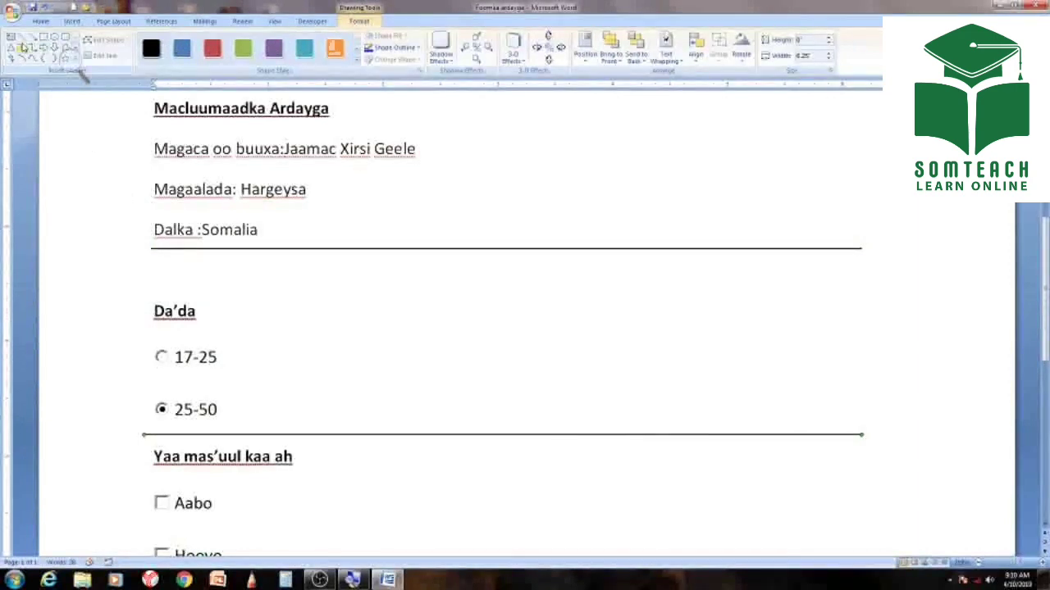
# Draw a divider line below the 'Aniga ayaa mas'uul' checkbox
pyautogui.click(22, 38)
pyautogui.scroll(-5, 513, 352)
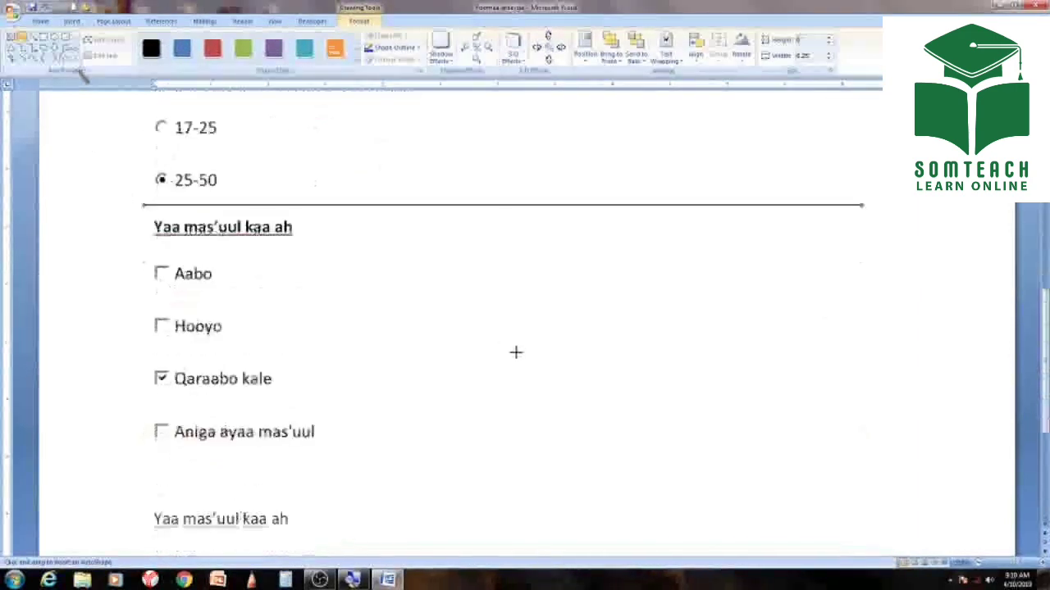
pyautogui.scroll(-3, 515, 352)
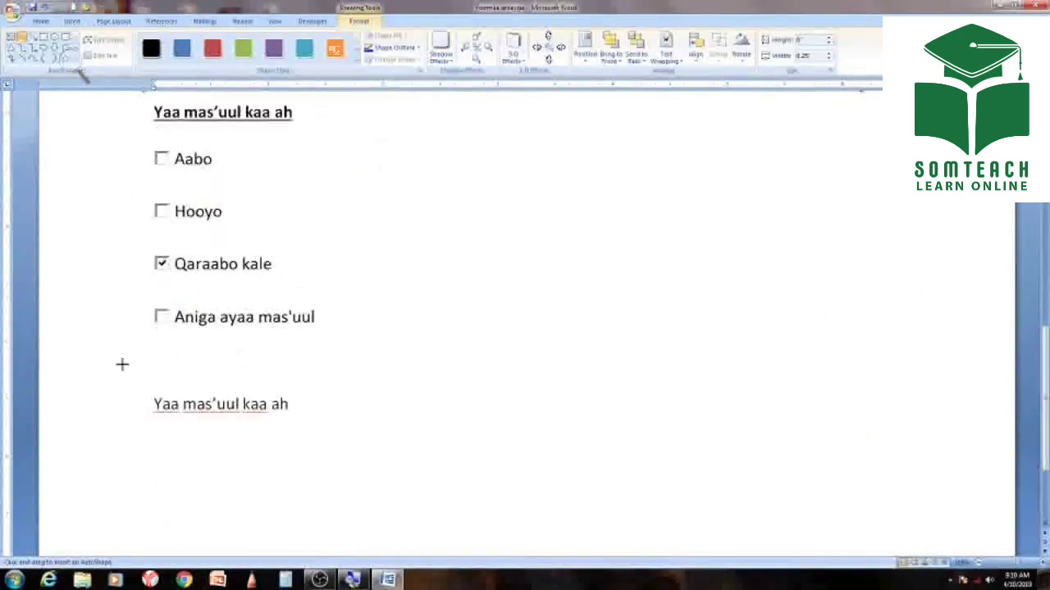
pyautogui.moveTo(121, 364); pyautogui.dragTo(607, 359)
pyautogui.moveTo(929, 380); pyautogui.dragTo(933, 377)
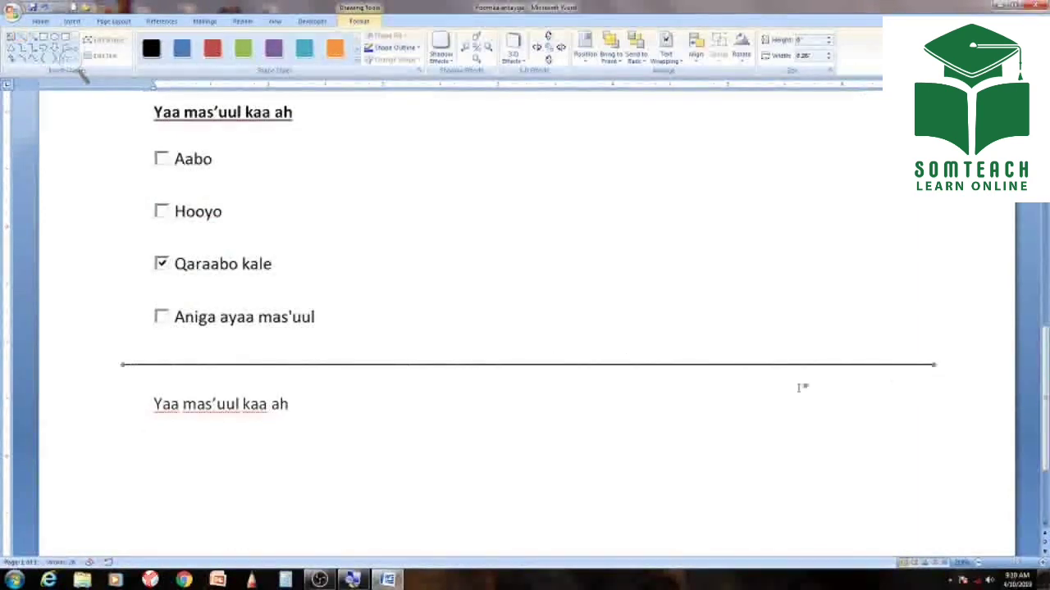
pyautogui.scroll(10, 647, 422)
pyautogui.scroll(2, 690, 429)
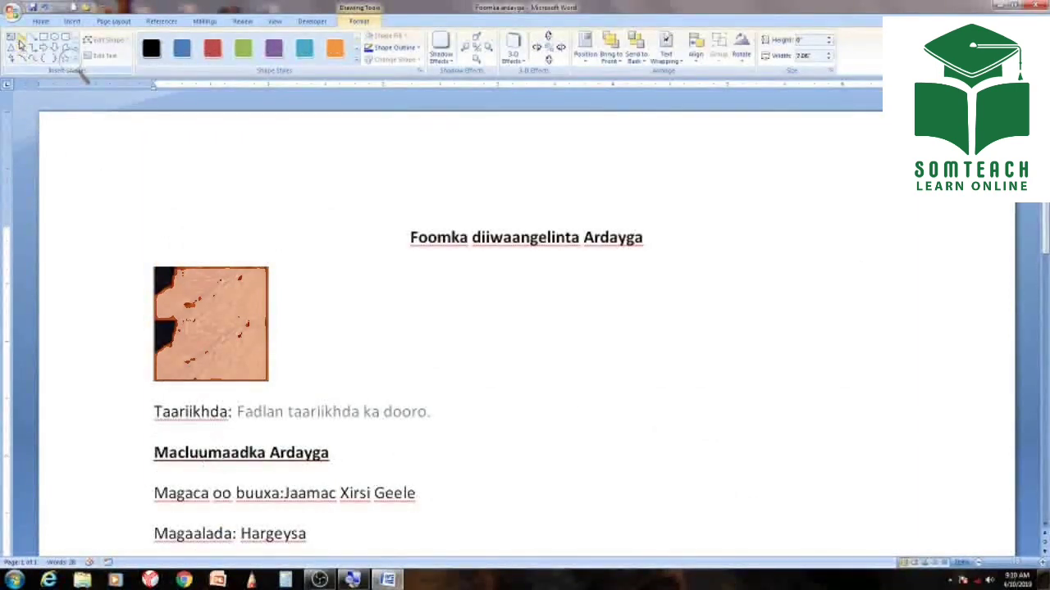
# Draw a line beneath the Taariikhda date line and pick April 10, 2019 from its calendar
pyautogui.click(21, 41)
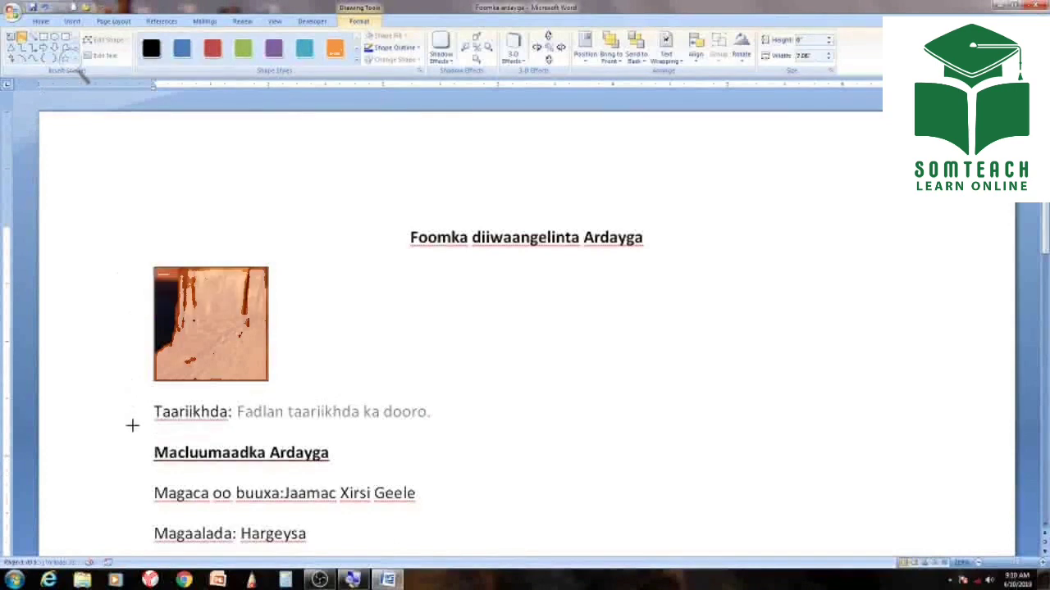
pyautogui.moveTo(132, 426); pyautogui.dragTo(907, 478)
pyautogui.click(332, 412)
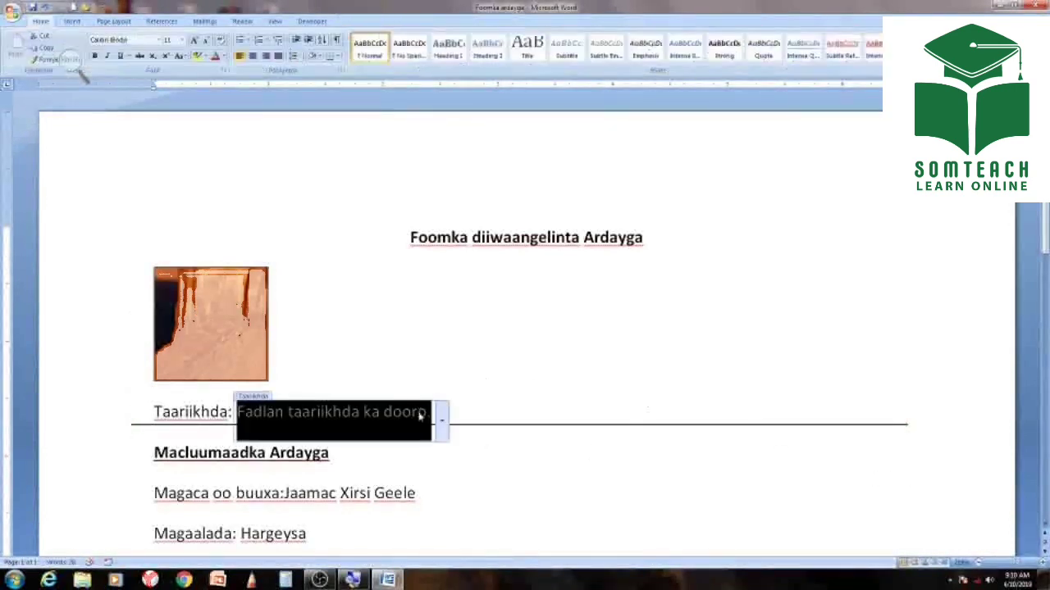
pyautogui.click(441, 421)
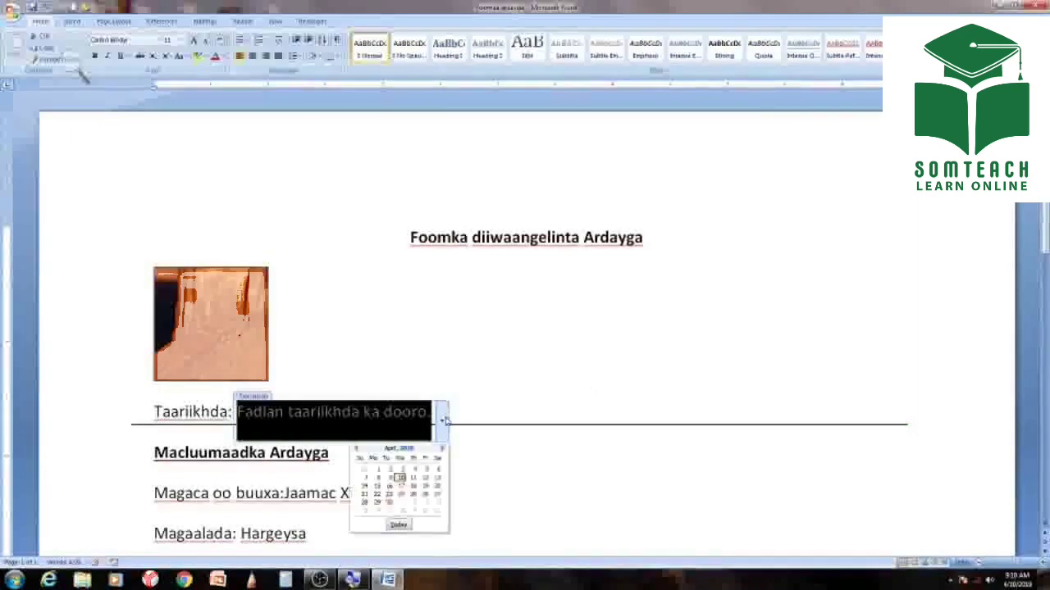
pyautogui.click(401, 477)
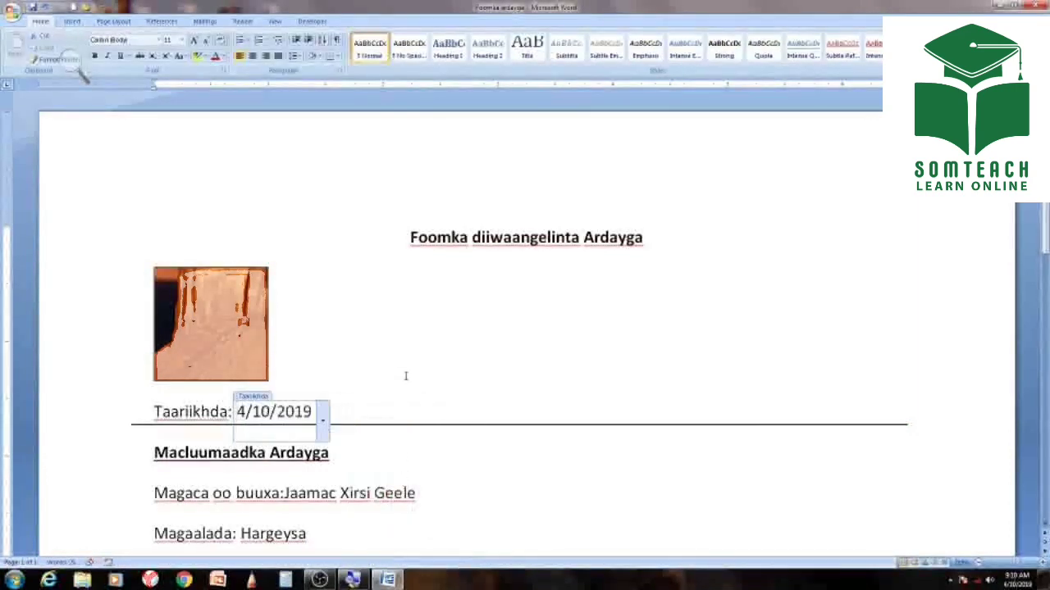
pyautogui.scroll(-3, 406, 369)
pyautogui.scroll(-6, 406, 369)
pyautogui.scroll(8, 407, 369)
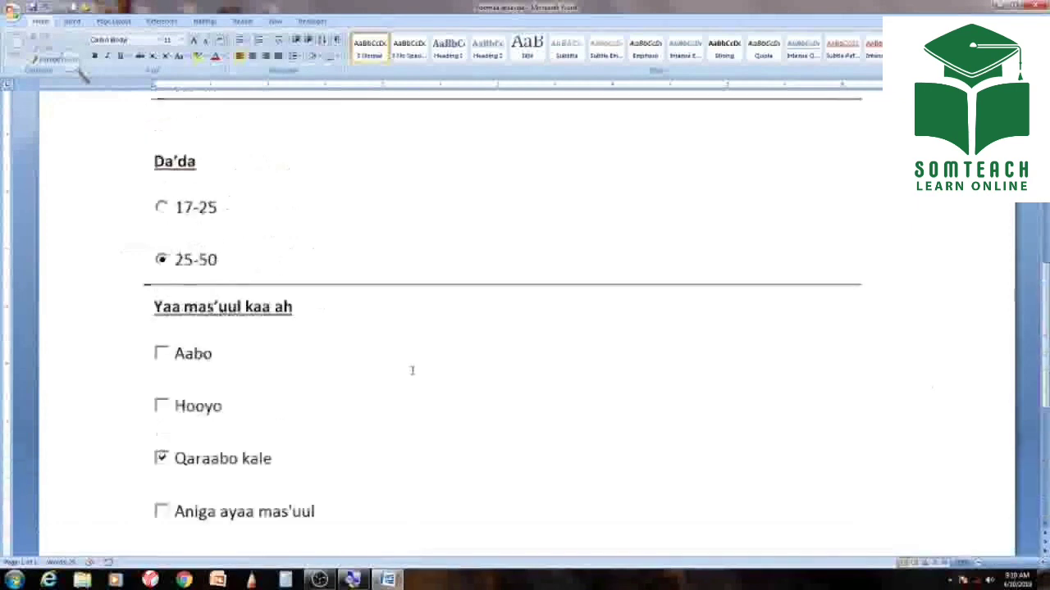
pyautogui.scroll(1, 411, 370)
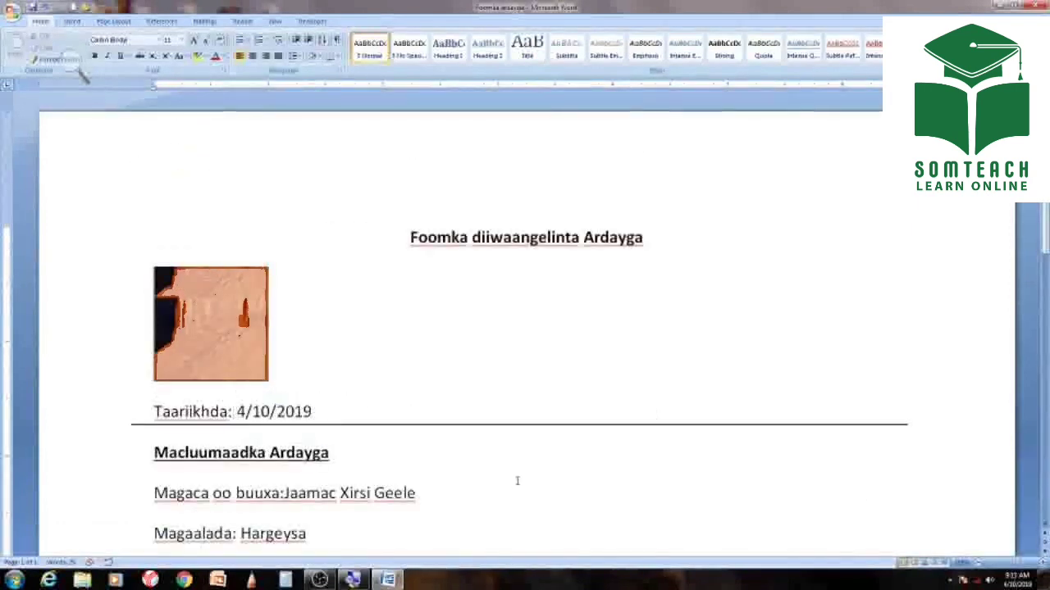
pyautogui.scroll(-5, 515, 481)
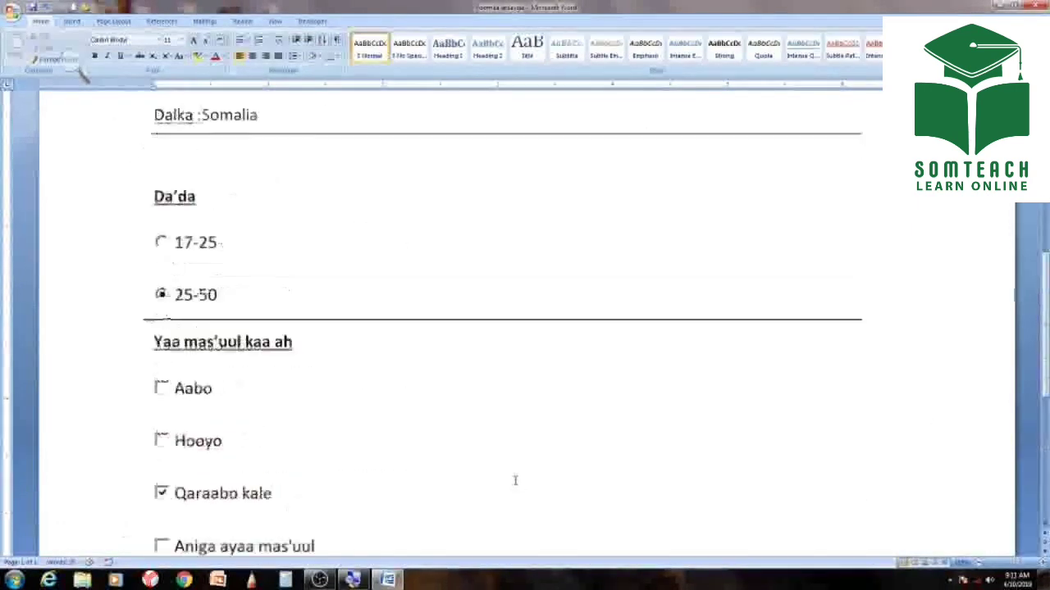
pyautogui.scroll(2, 515, 481)
pyautogui.scroll(3, 515, 482)
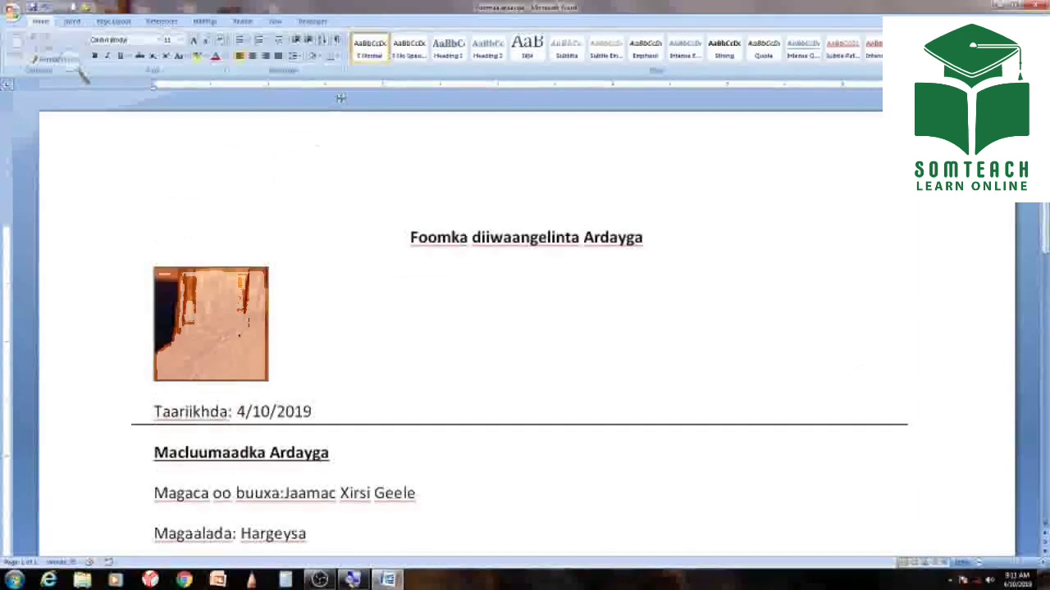
pyautogui.click(316, 23)
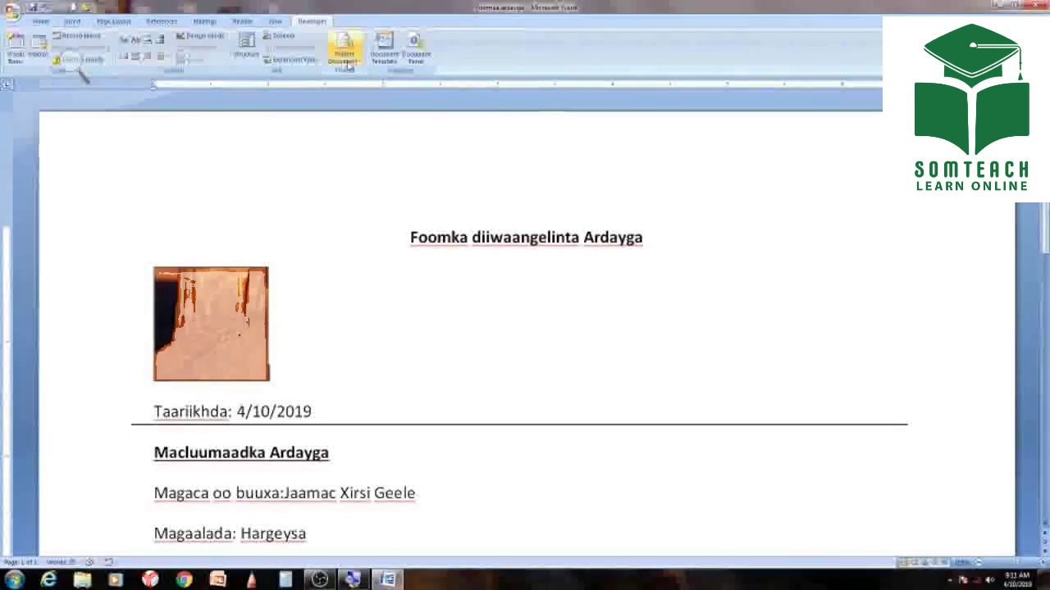
pyautogui.click(345, 54)
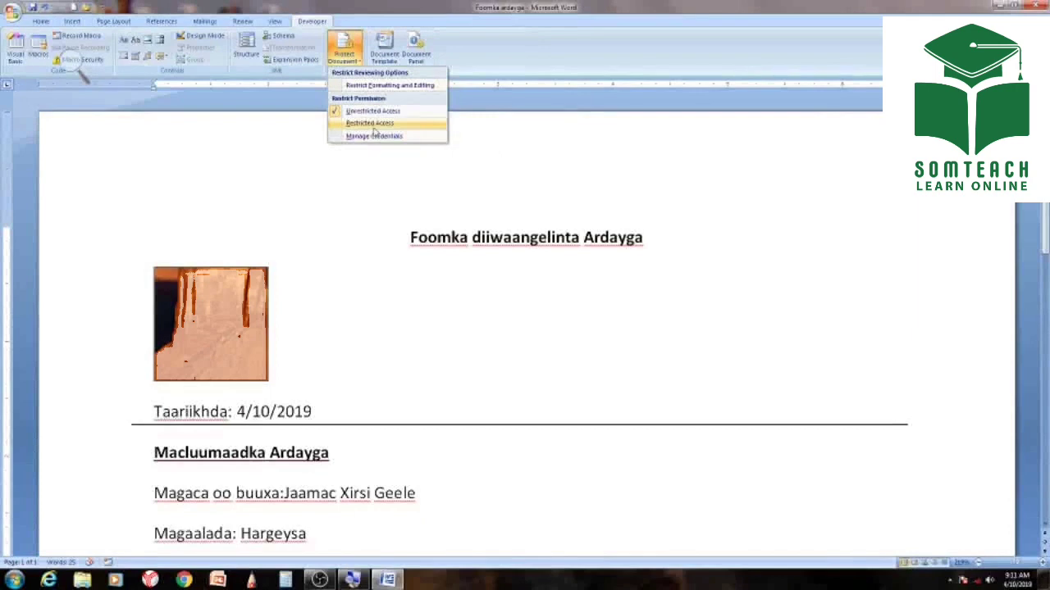
pyautogui.click(373, 127)
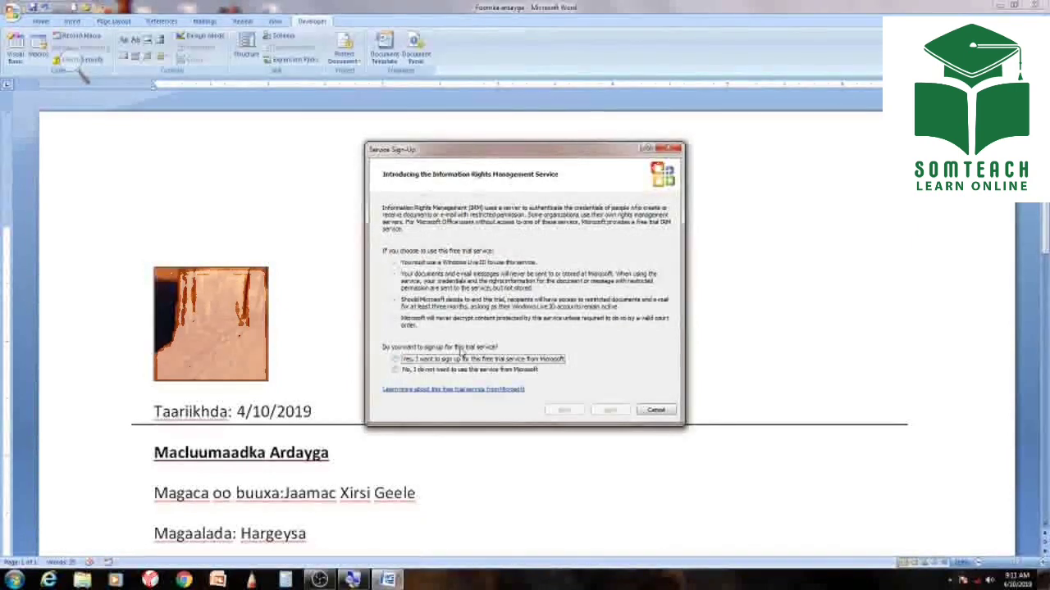
pyautogui.click(450, 371)
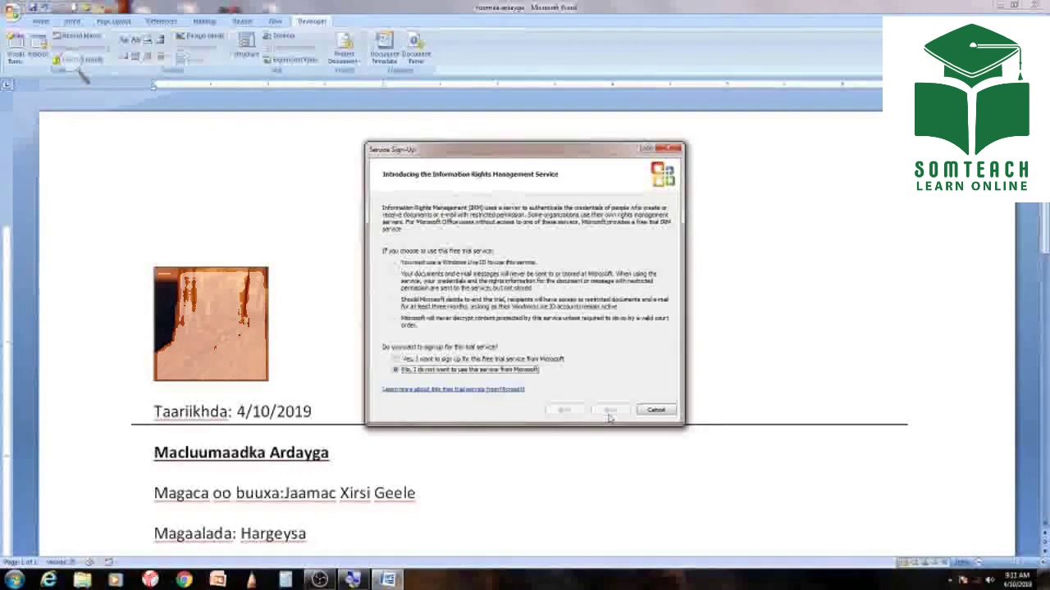
pyautogui.click(453, 359)
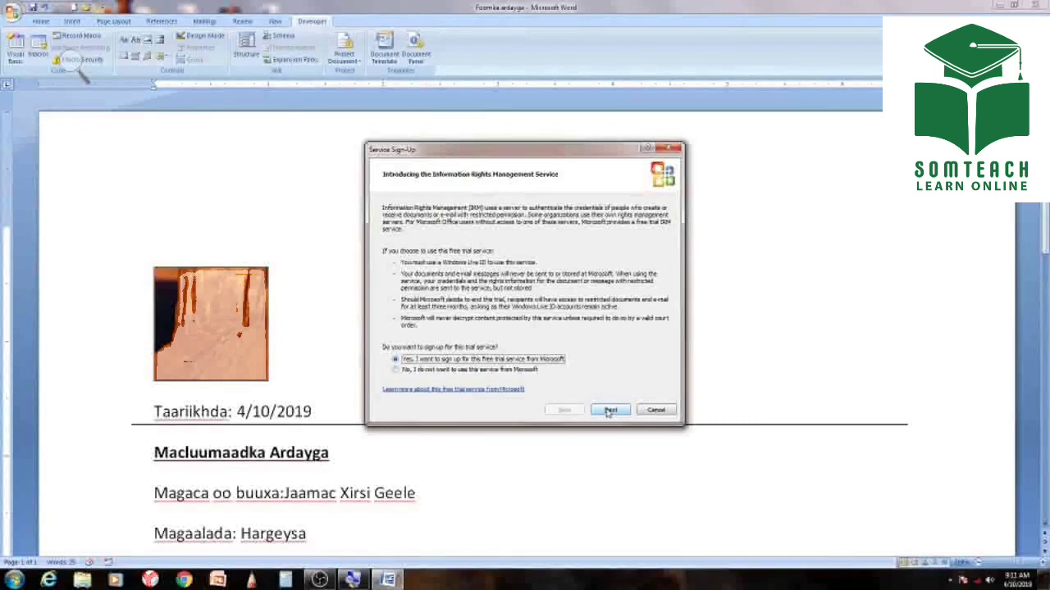
pyautogui.click(610, 410)
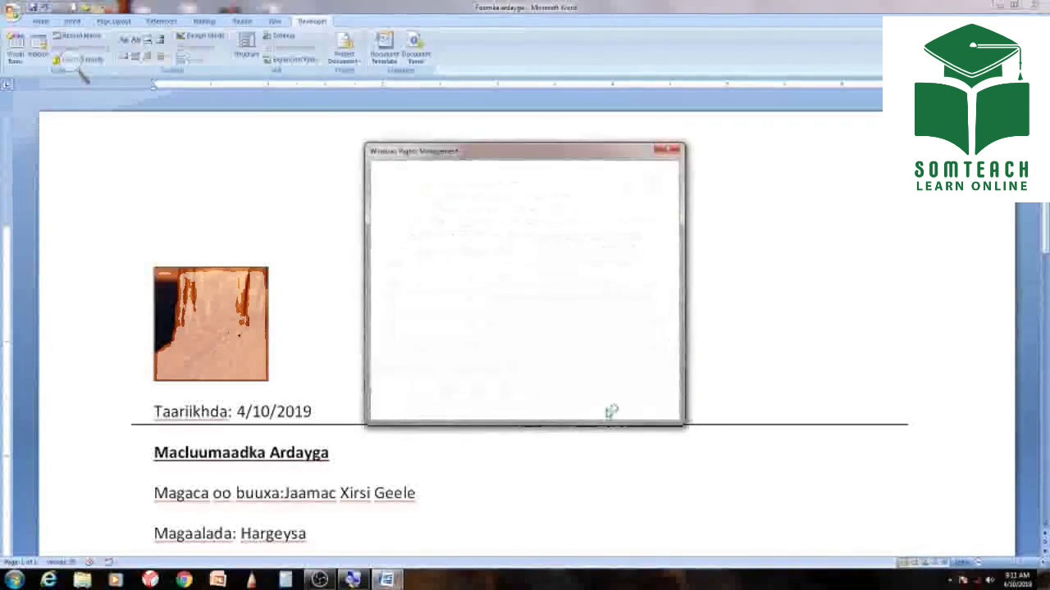
pyautogui.click(674, 150)
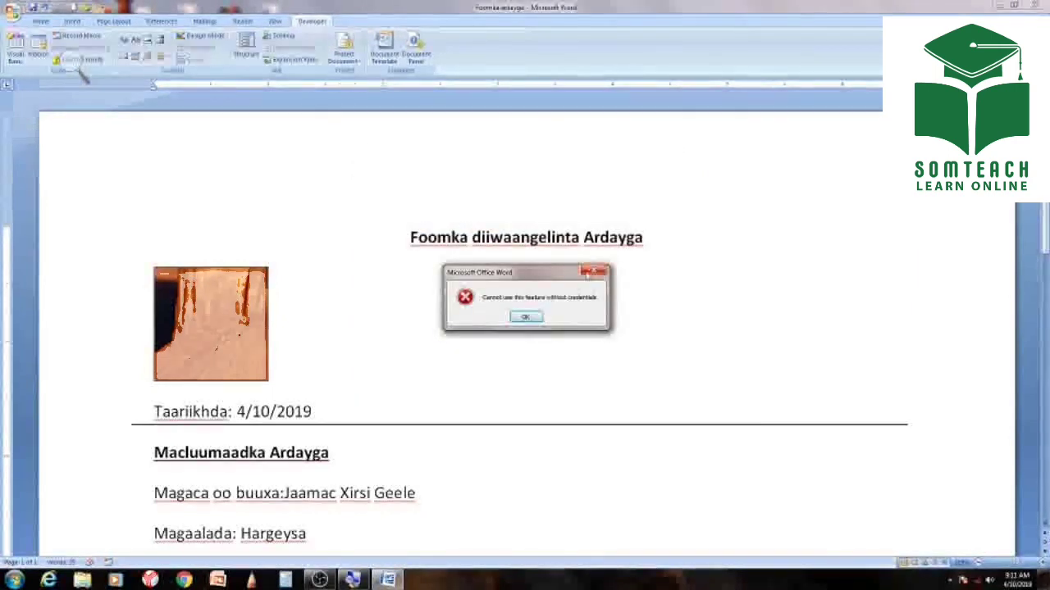
pyautogui.click(593, 271)
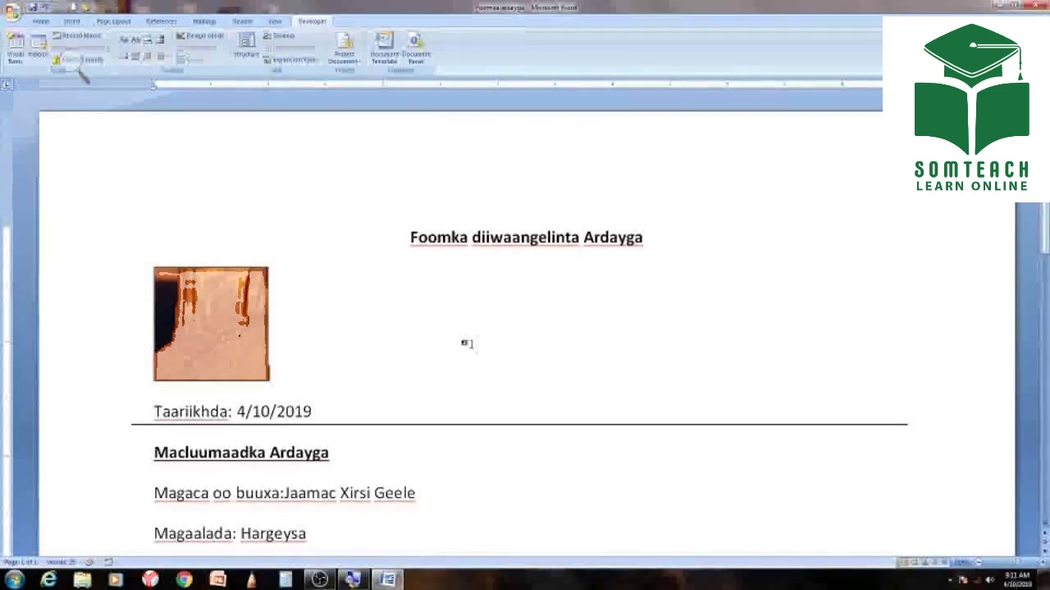
pyautogui.scroll(-15, 457, 384)
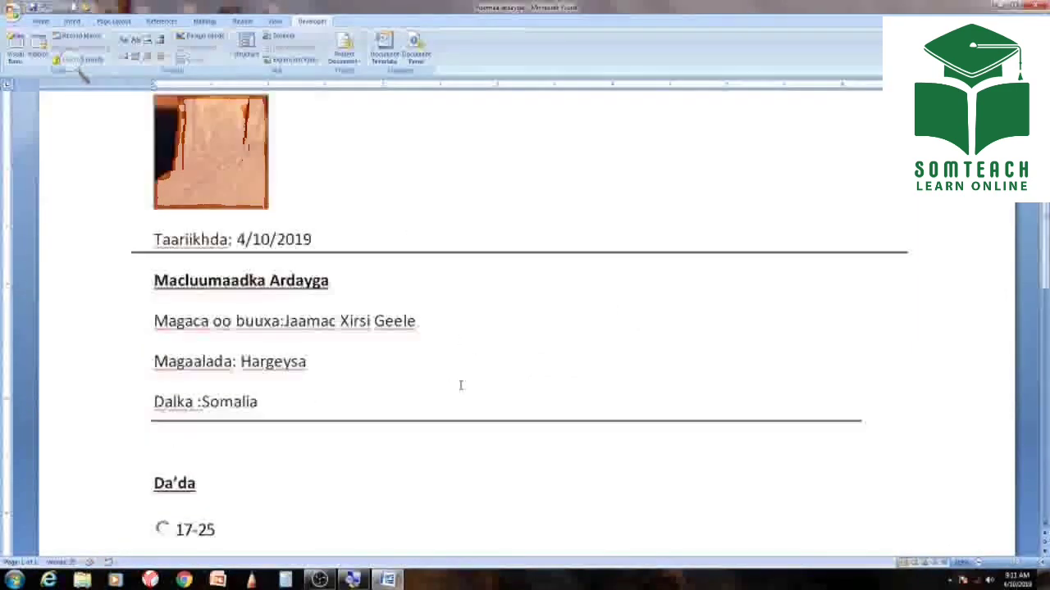
pyautogui.scroll(12, 461, 386)
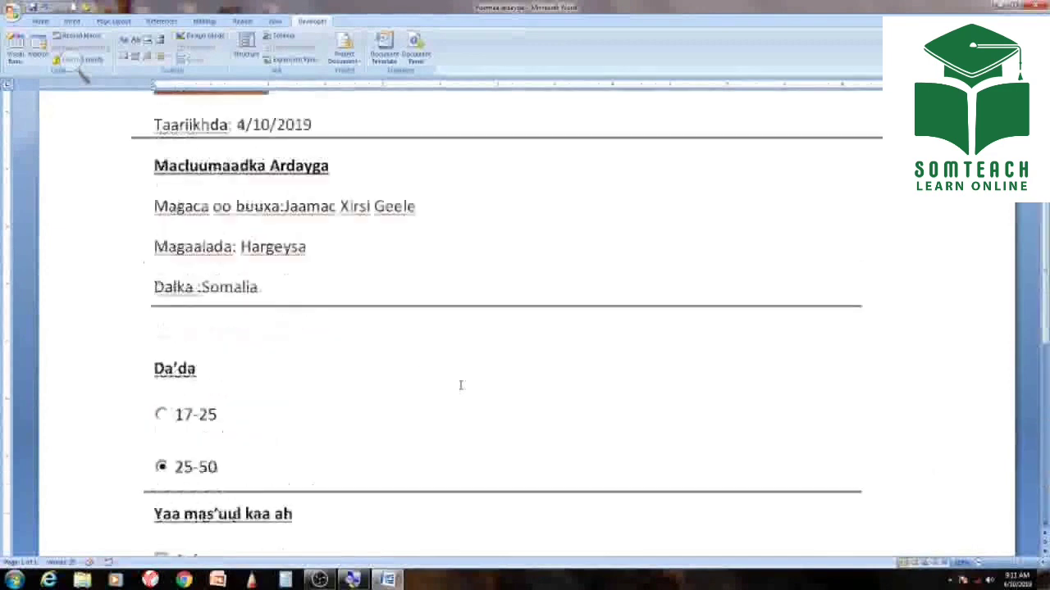
pyautogui.scroll(-3, 470, 417)
pyautogui.scroll(-8, 470, 416)
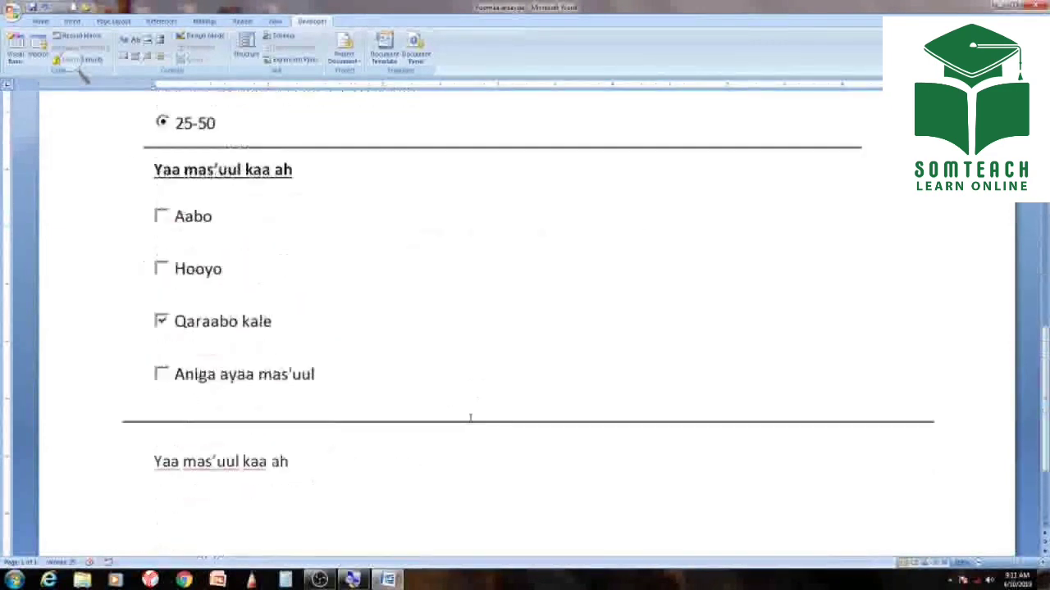
pyautogui.scroll(6, 474, 420)
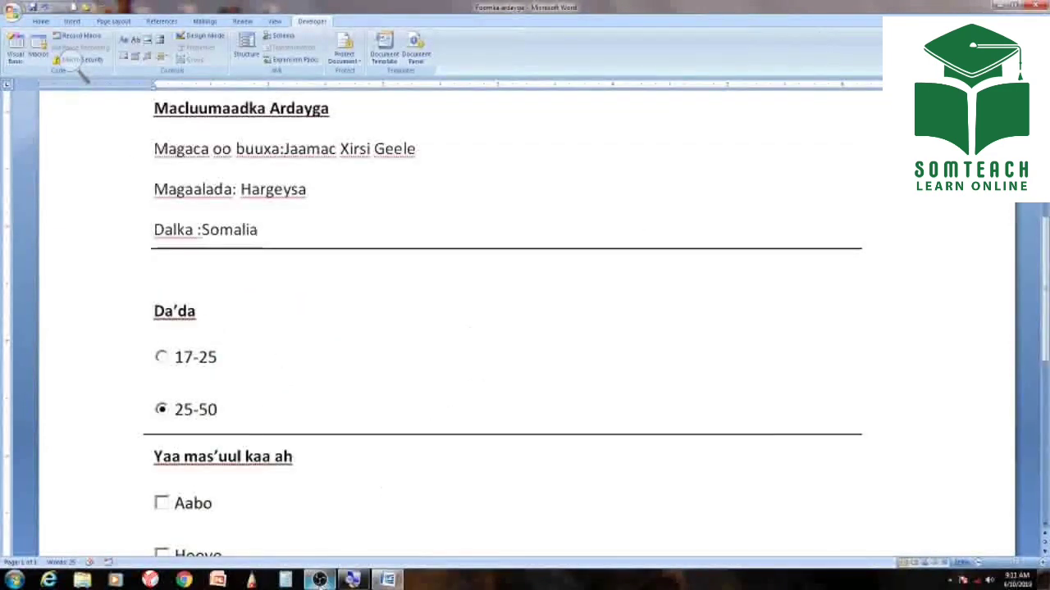